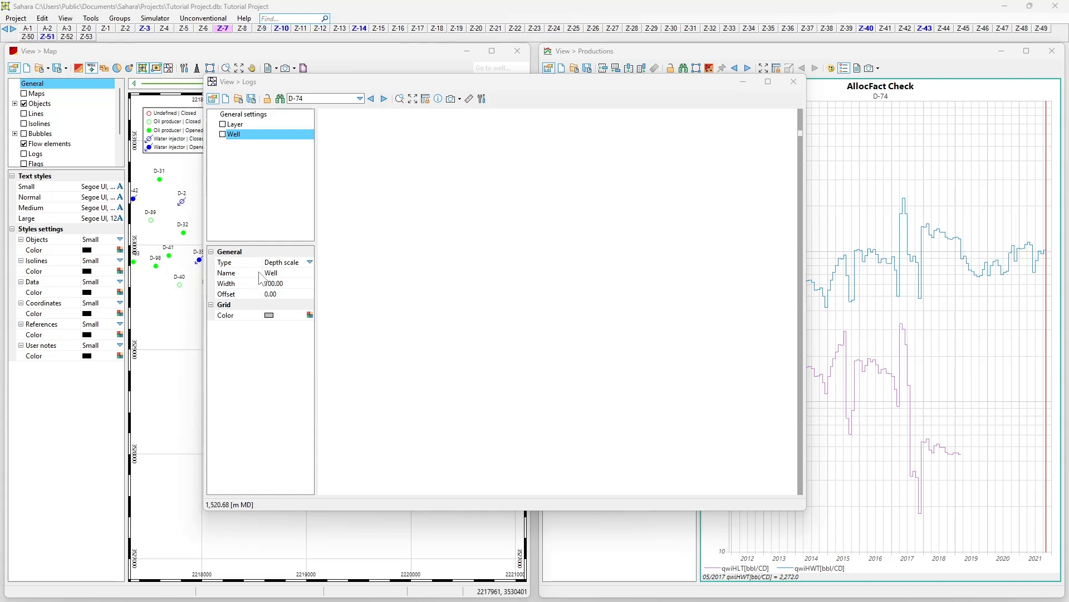
Step: Examine the general settings and the properties of the Layer and Well tracks in the log view
click(236, 125)
click(239, 135)
click(237, 125)
click(238, 114)
click(238, 125)
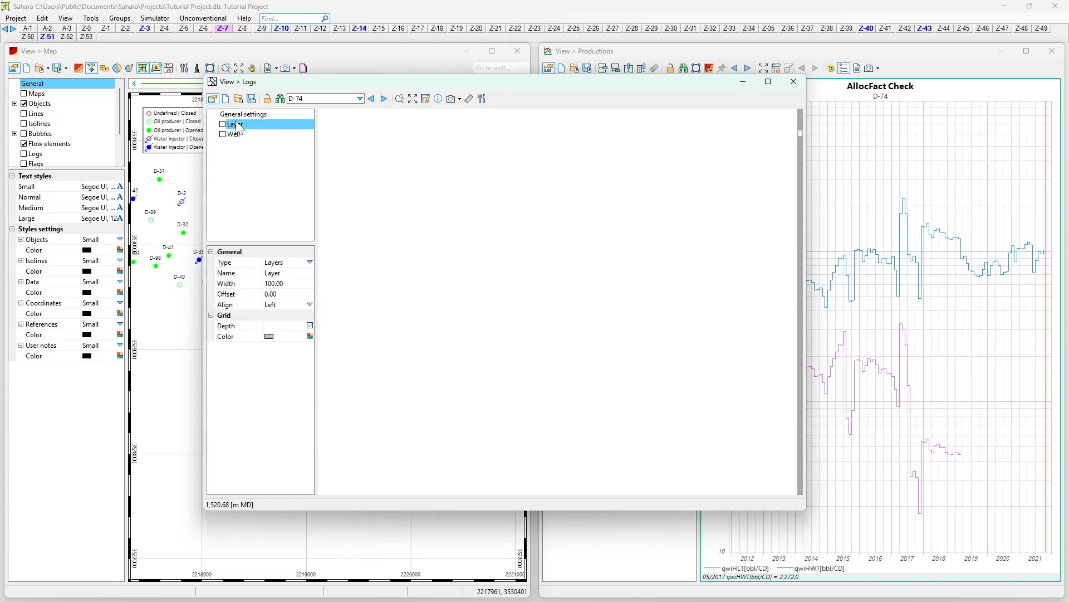
click(234, 135)
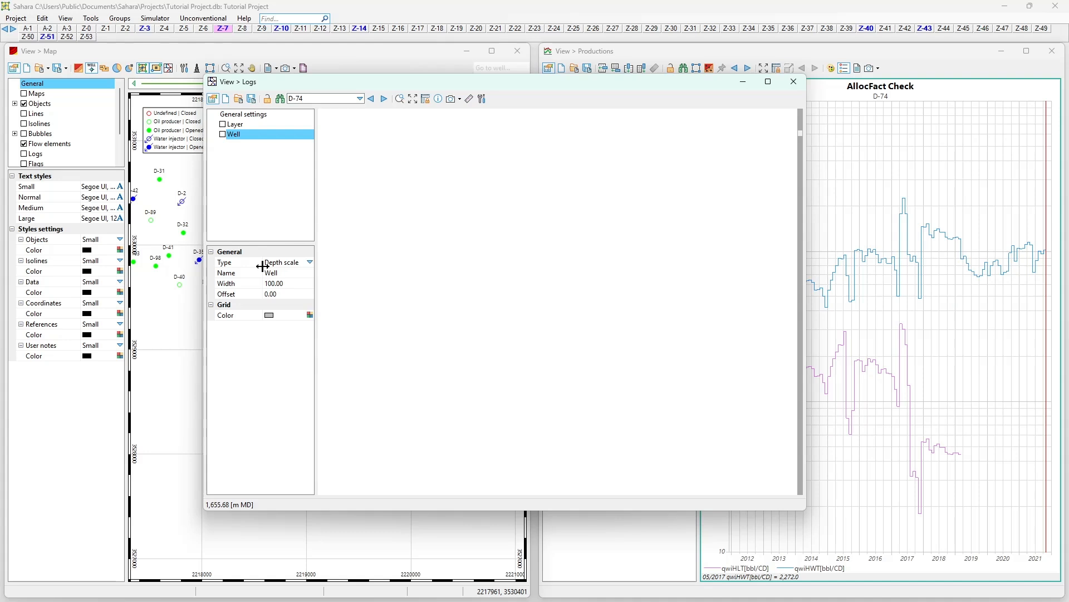
Step: Move the Logs window aside to examine the axis and variable entries of the AllocFact Check chart
drag(435, 85, 181, 168)
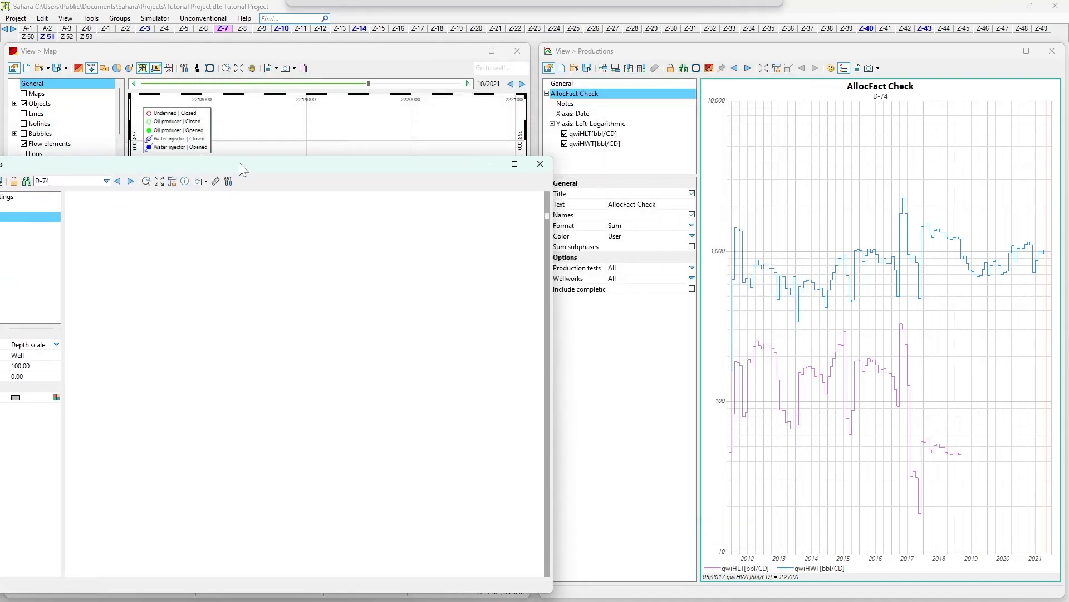
click(585, 114)
click(585, 124)
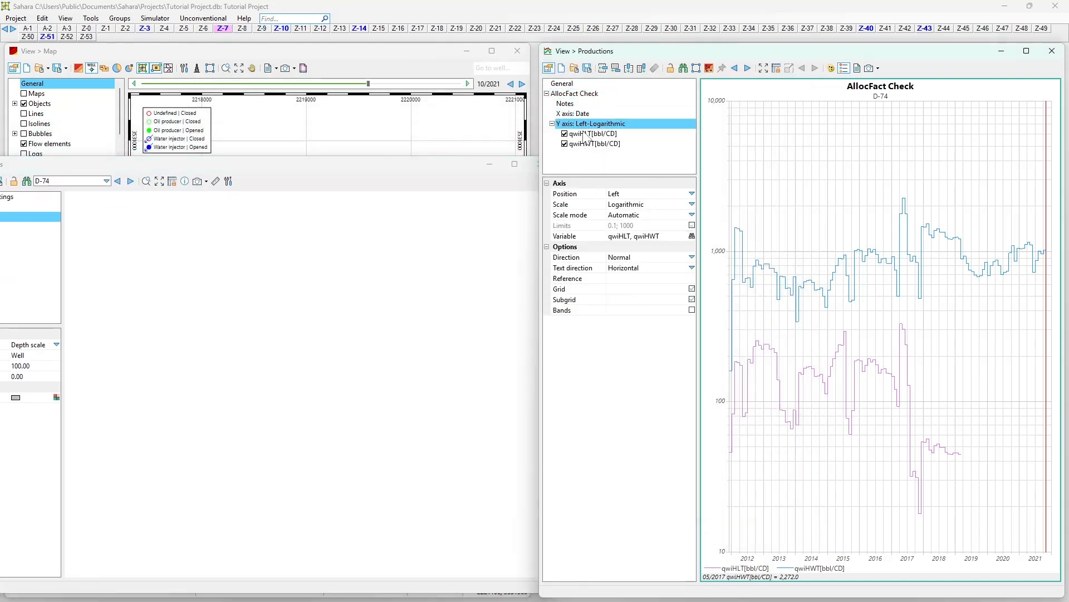
click(586, 134)
drag(385, 150, 673, 38)
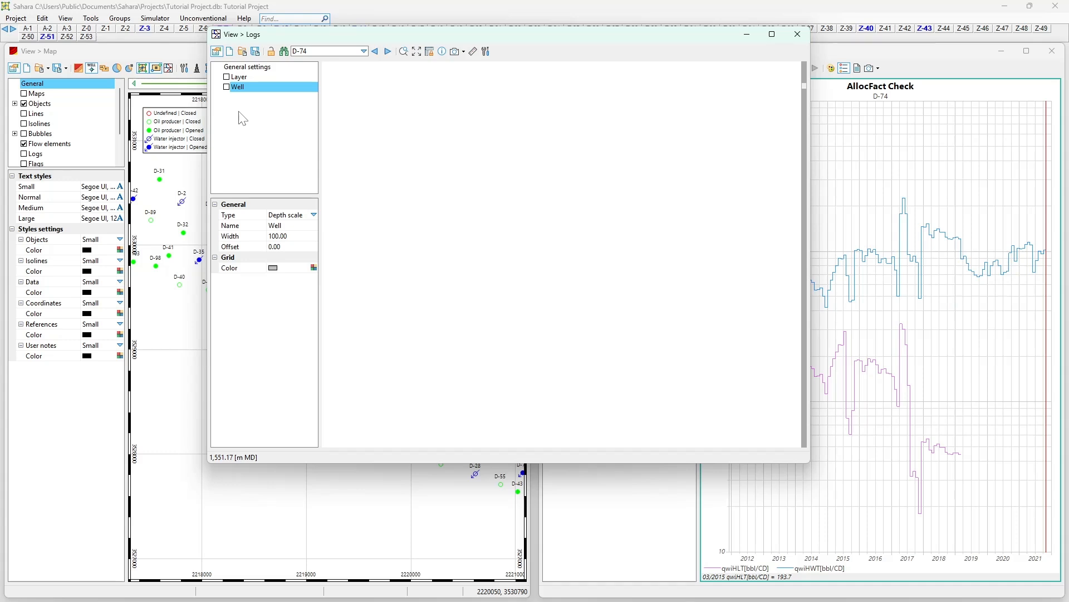
Step: Add one track at the end of the log view's track list and insert another at the start
right_click(250, 72)
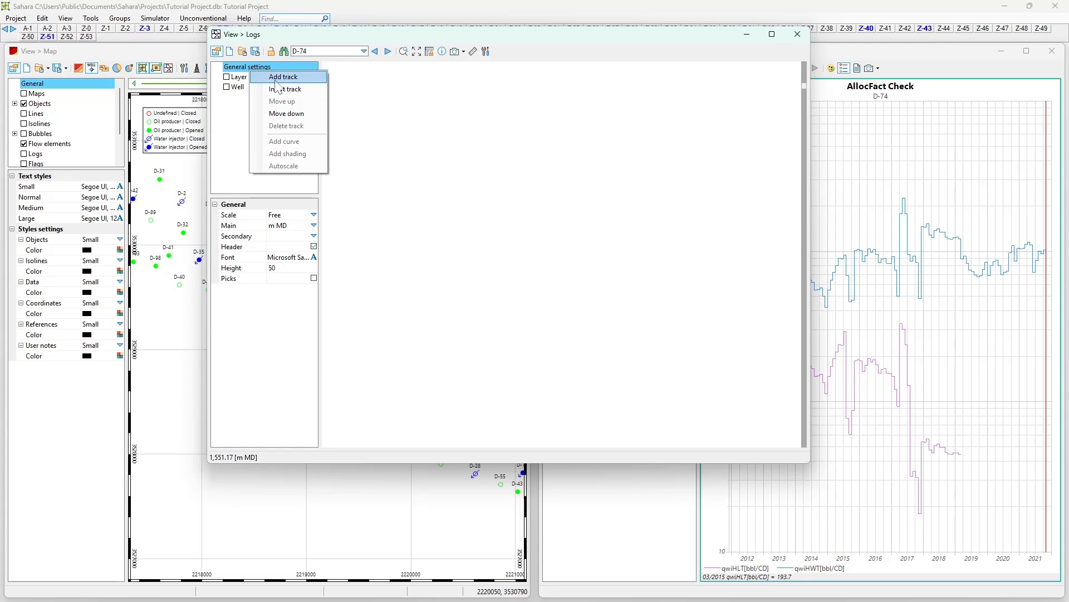
click(278, 82)
right_click(248, 68)
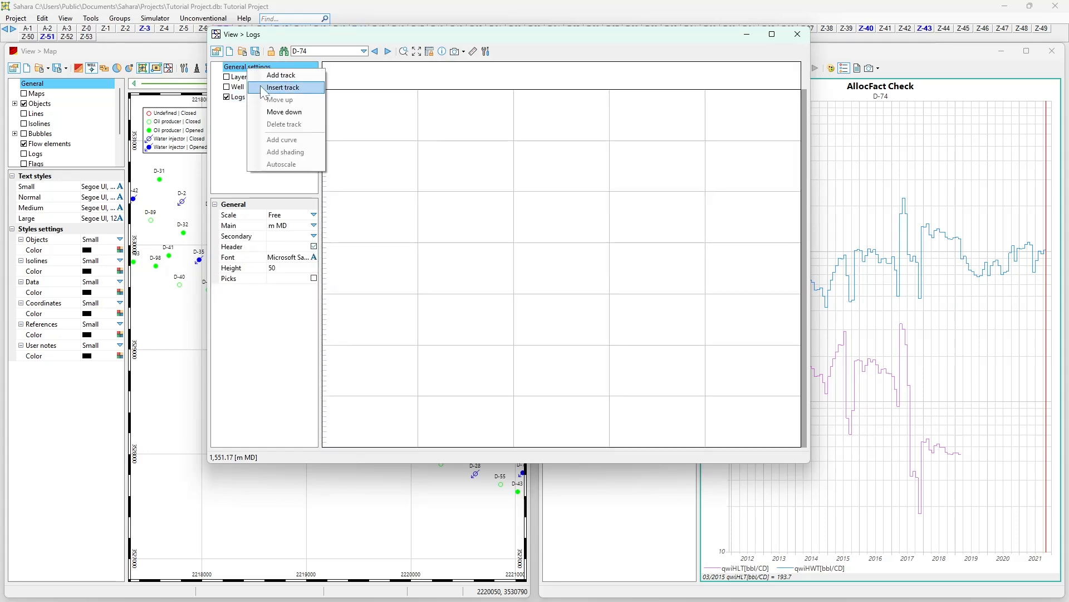
click(262, 87)
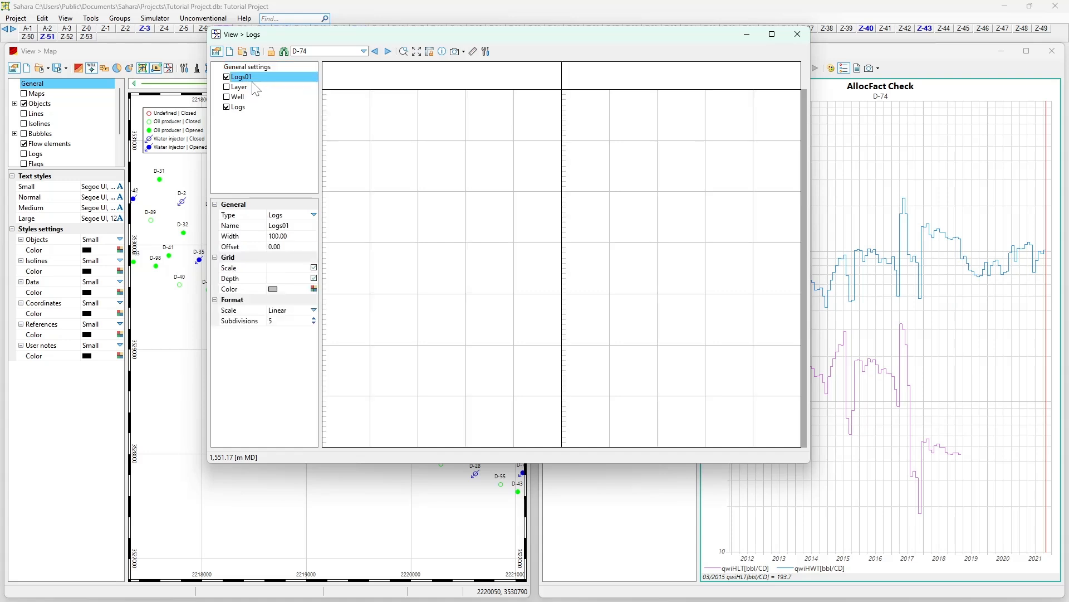
Step: Review the track operations offered for the general settings and for the Logs01 track
click(244, 69)
right_click(243, 68)
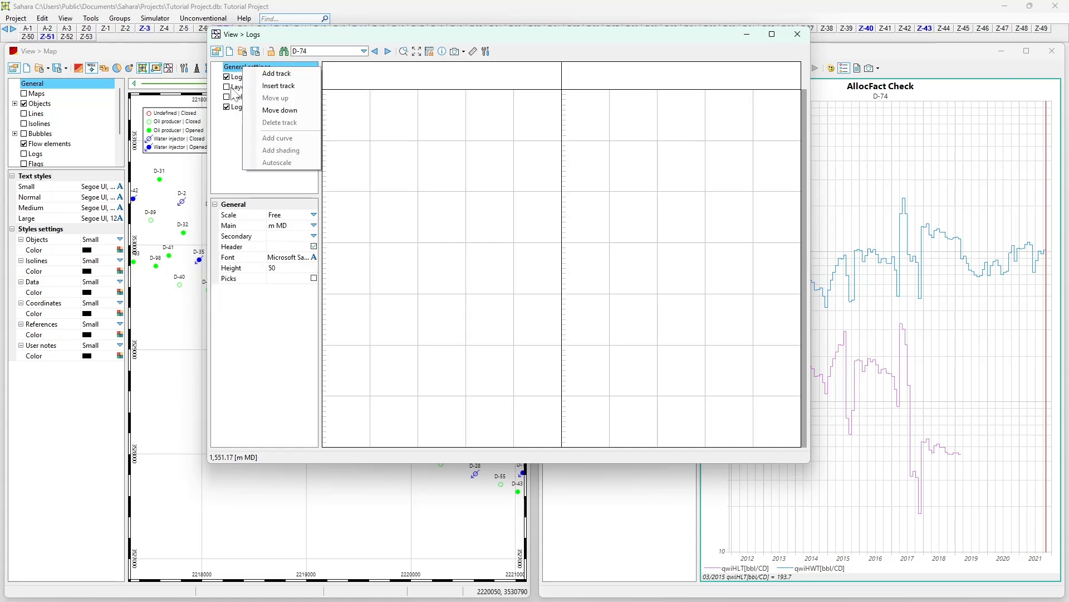
click(230, 92)
click(240, 78)
click(238, 99)
click(238, 106)
click(239, 80)
right_click(238, 80)
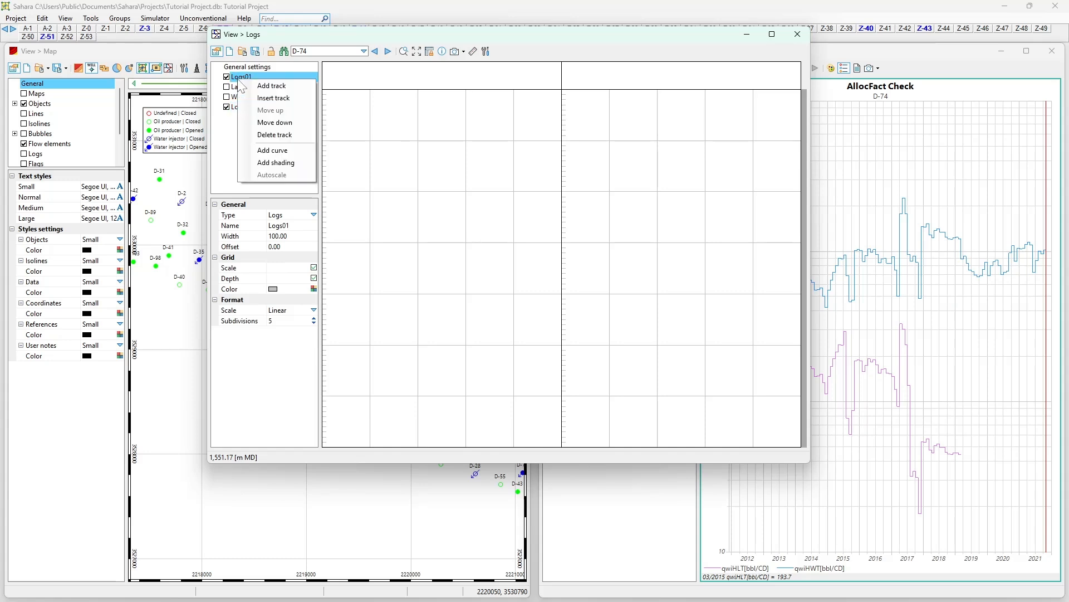
click(222, 176)
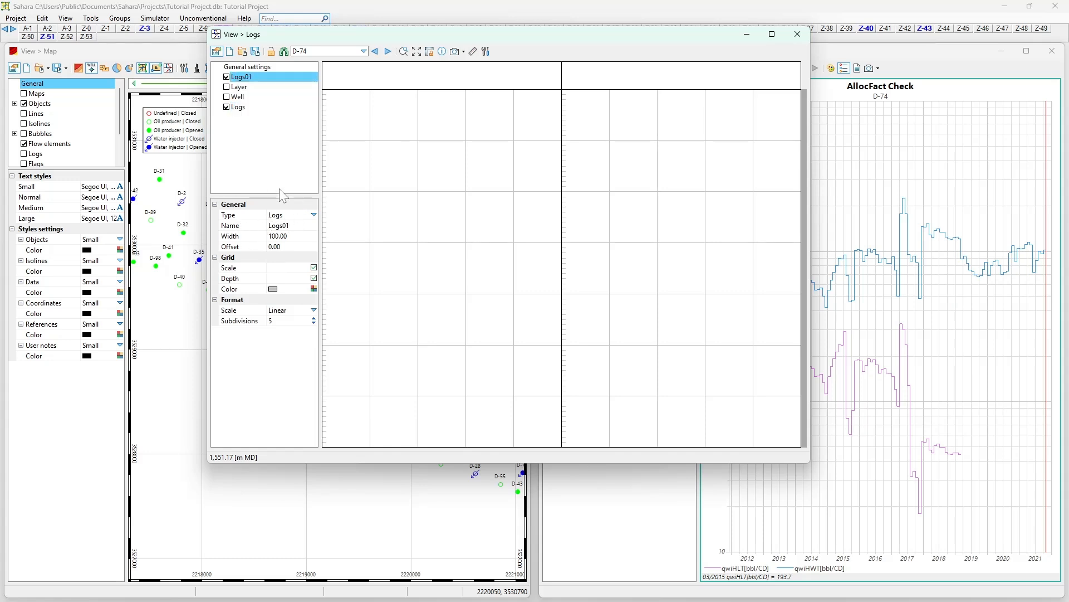
Step: Examine the available track types for Logs01 and its name property
click(314, 215)
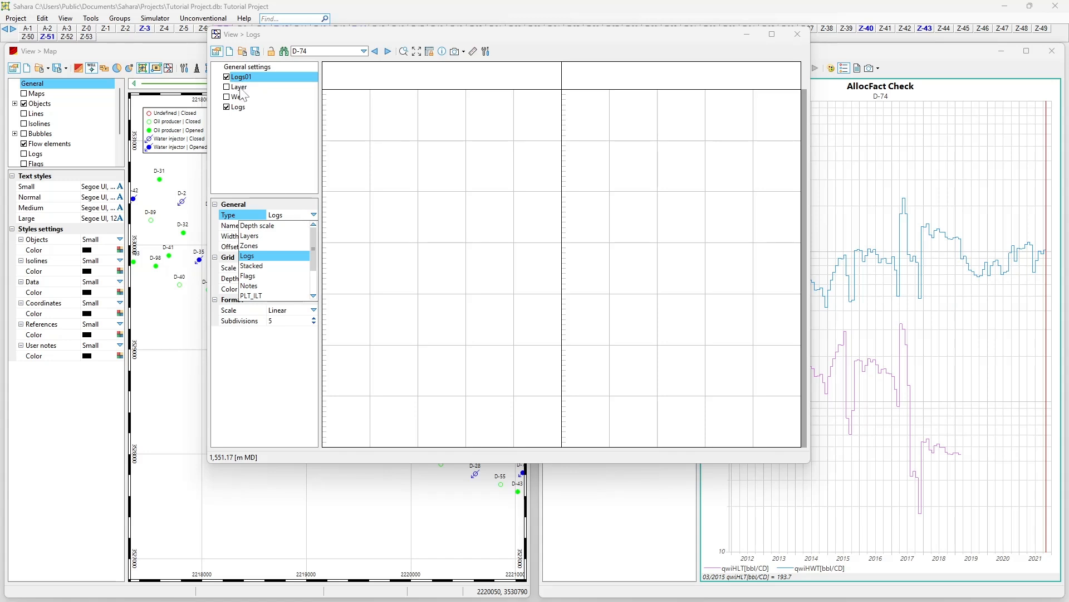
scroll(282, 225, down, 1)
scroll(280, 223, down, 2)
scroll(292, 270, up, 3)
click(317, 218)
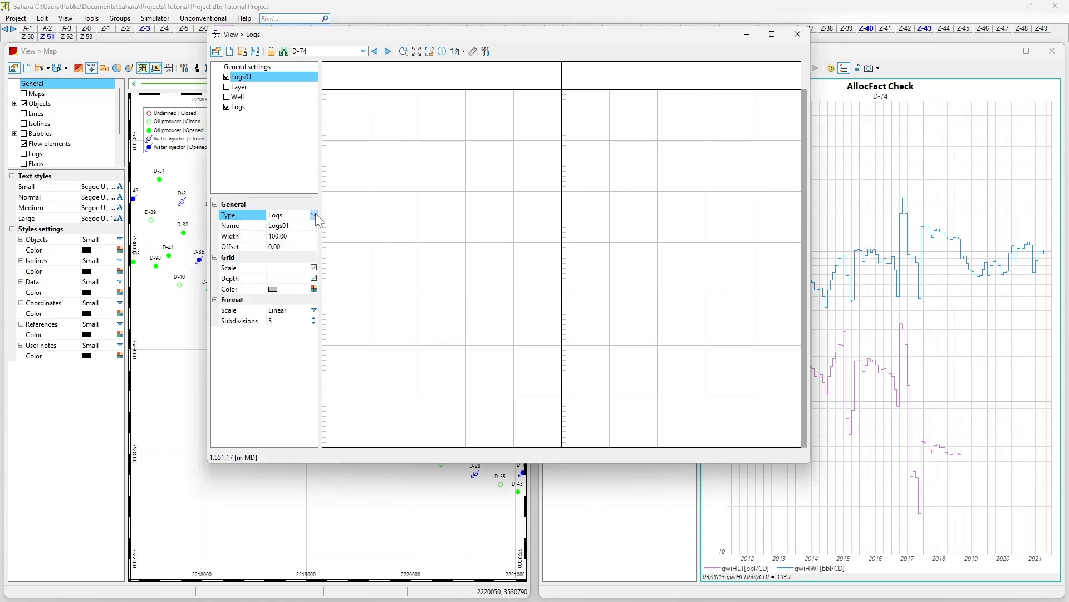
click(292, 226)
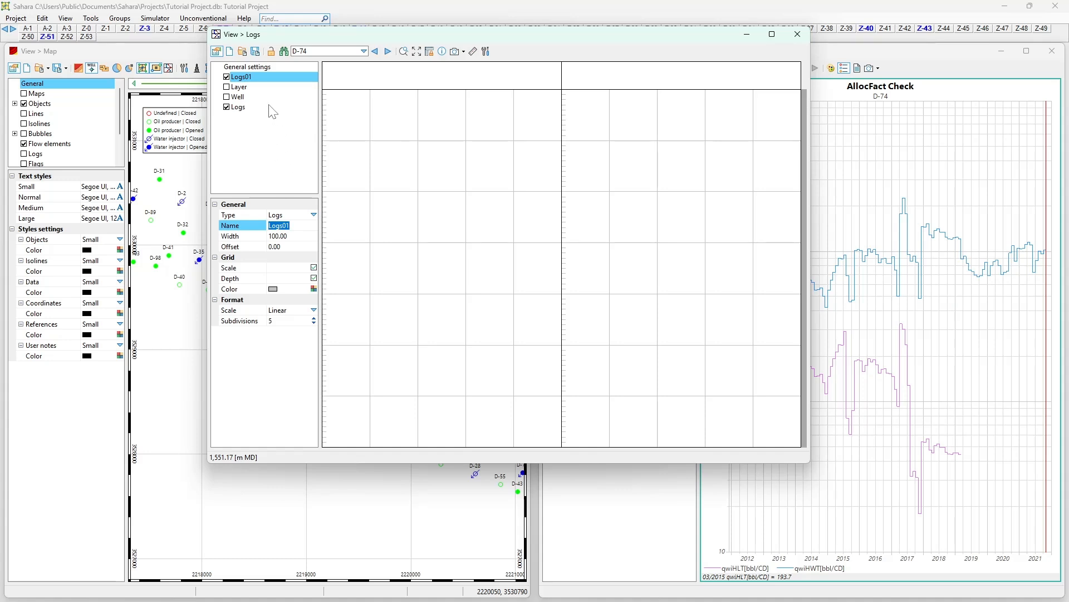
Step: Add two empty curves to the Logs01 track
right_click(248, 79)
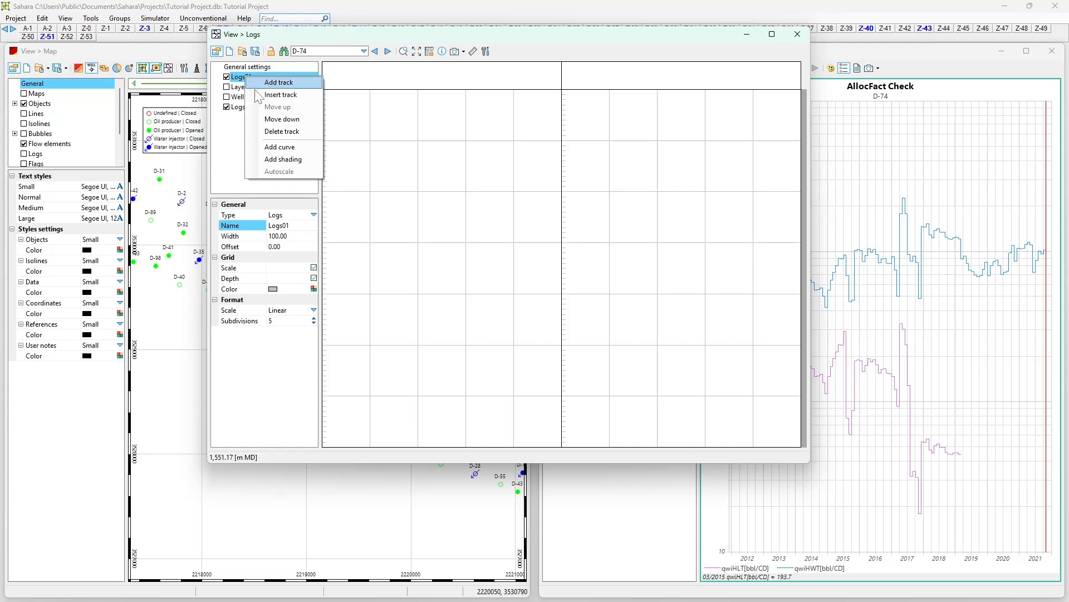
click(278, 147)
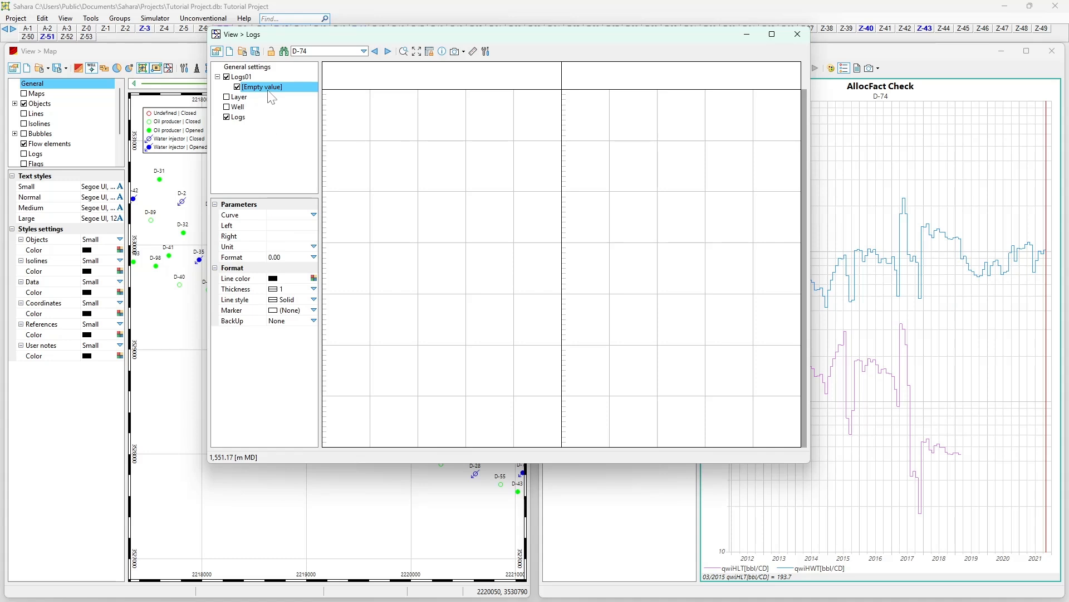
click(244, 77)
click(258, 88)
click(244, 78)
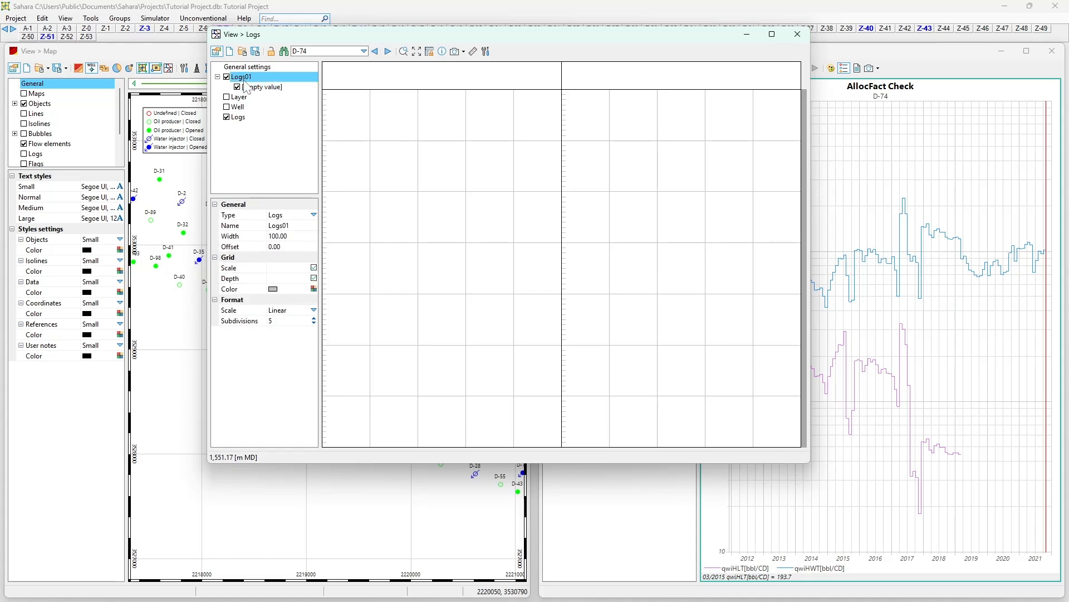
click(254, 89)
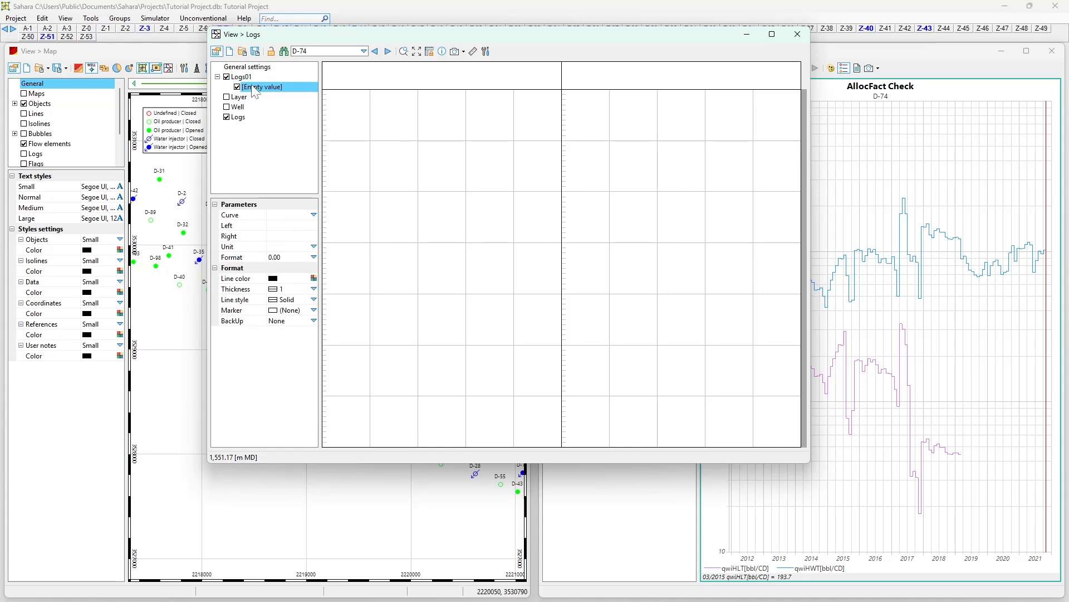
click(244, 77)
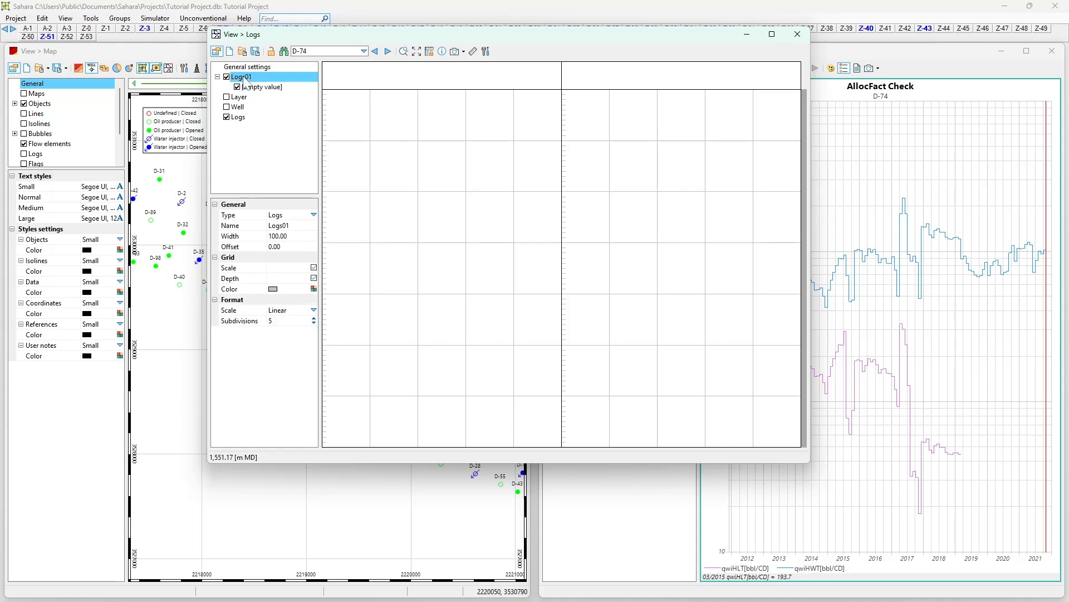
right_click(244, 78)
click(282, 149)
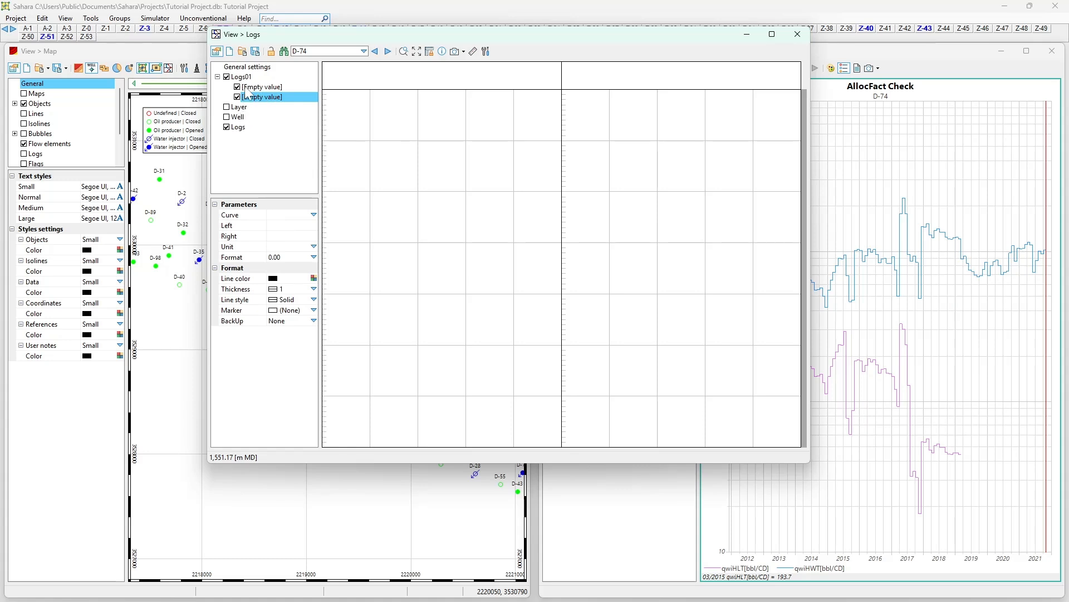
Step: Set the type of the last track in the list to Layers
click(241, 132)
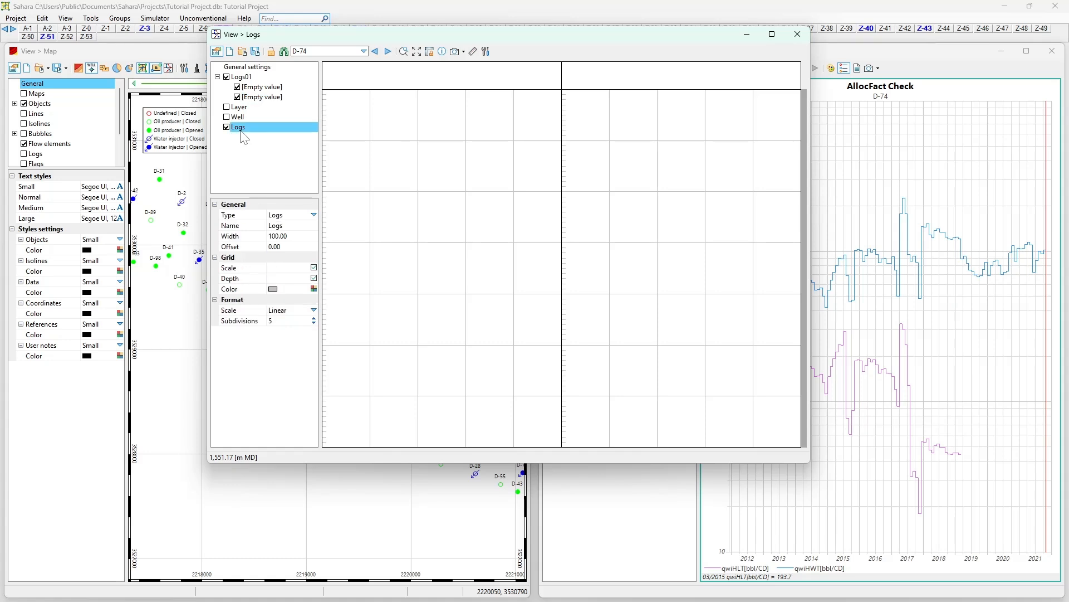
click(312, 215)
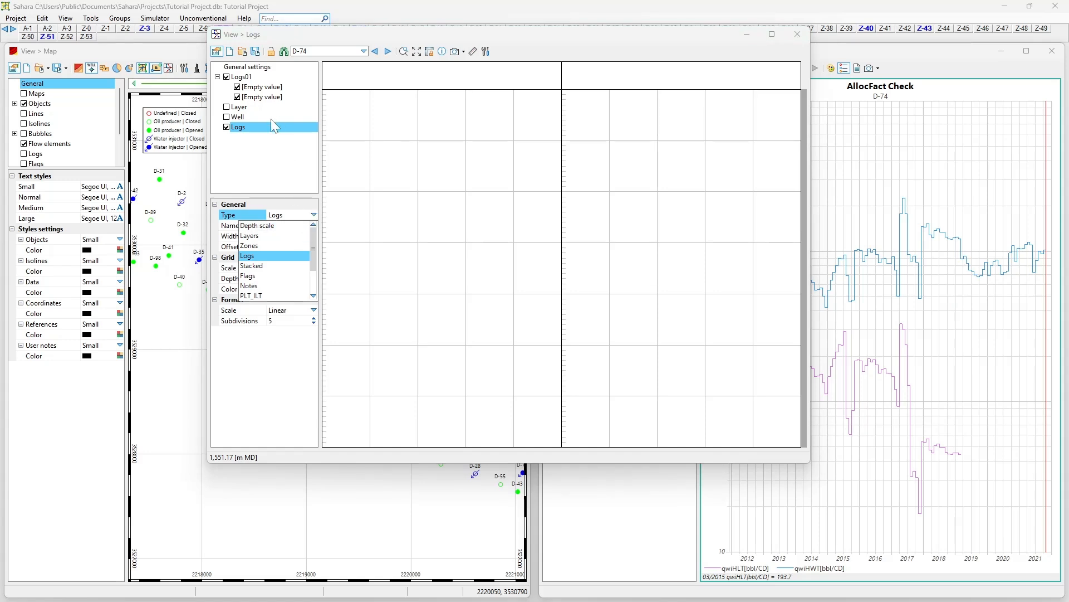
click(262, 236)
Step: Hide the Layers track at the end of the track list
right_click(243, 129)
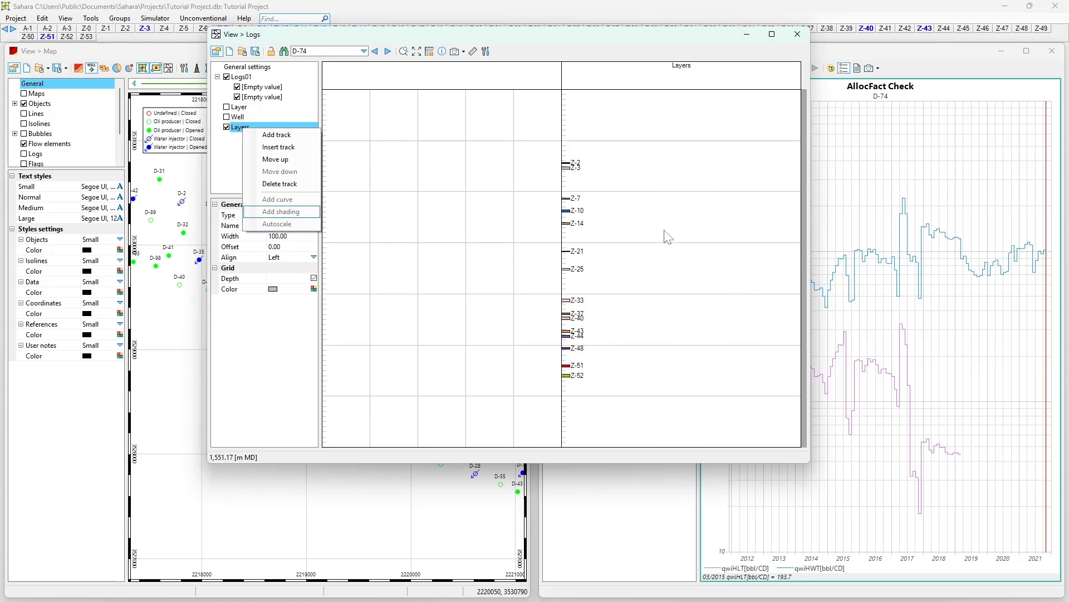
click(232, 143)
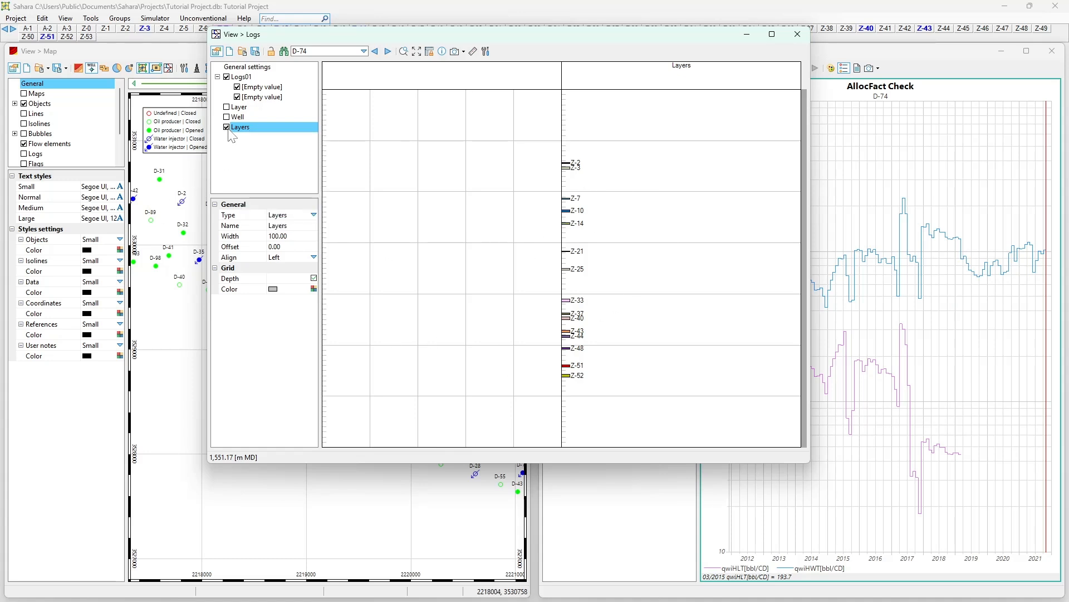
click(227, 129)
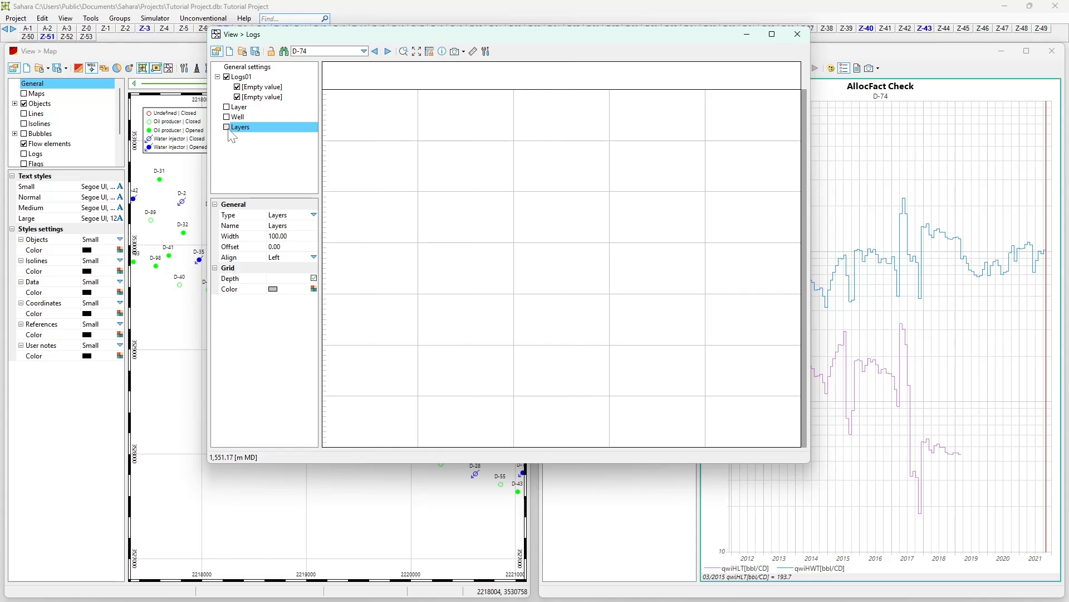
click(227, 128)
click(227, 128)
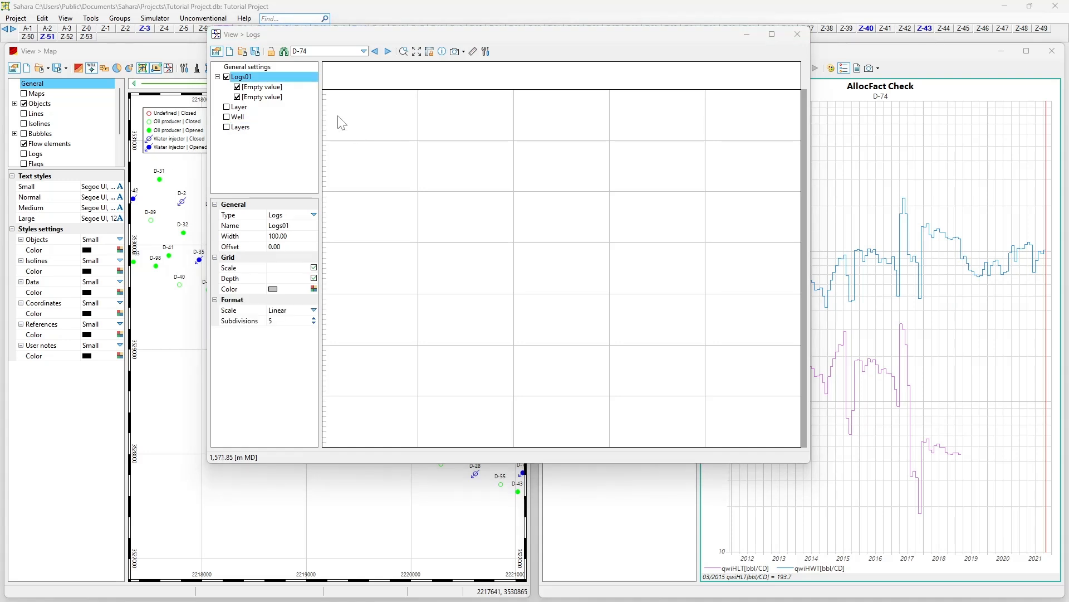
right_click(243, 79)
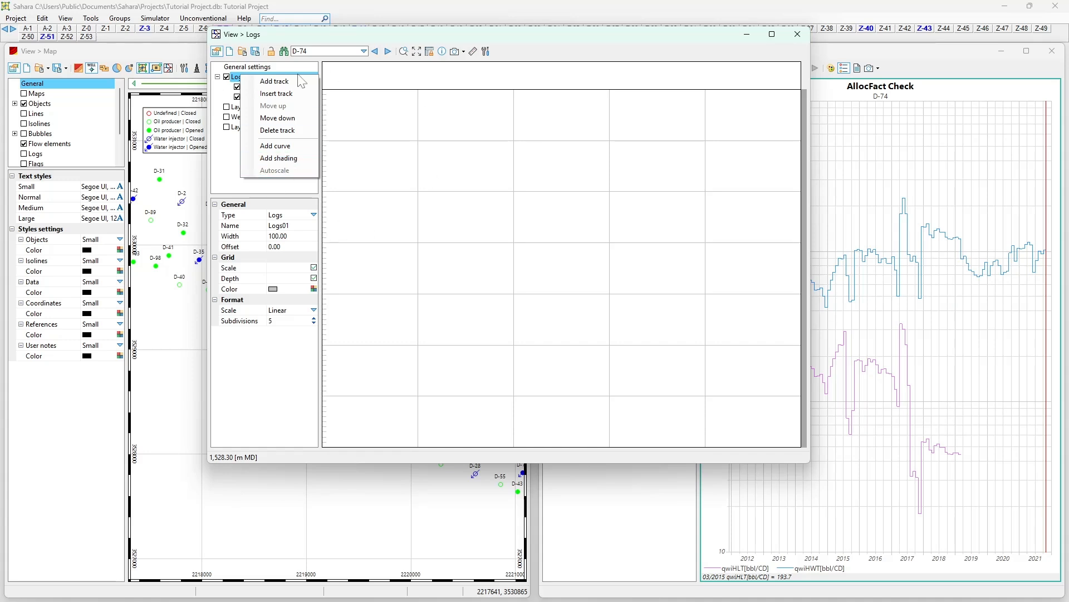
click(465, 184)
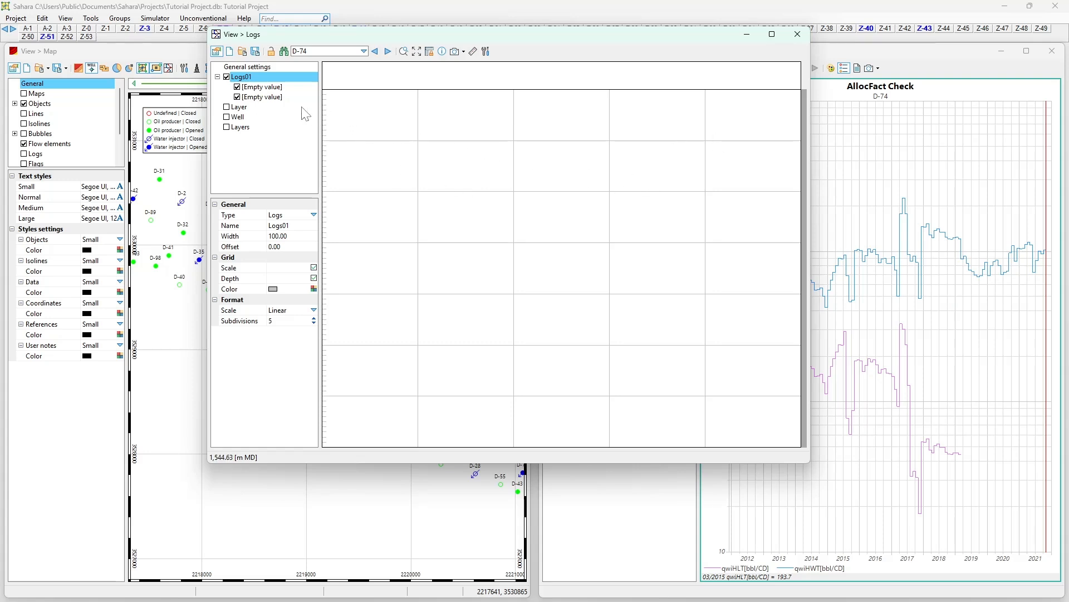
click(217, 52)
click(217, 52)
Step: Load the log template SP-GR.LTpx into the log view
click(242, 52)
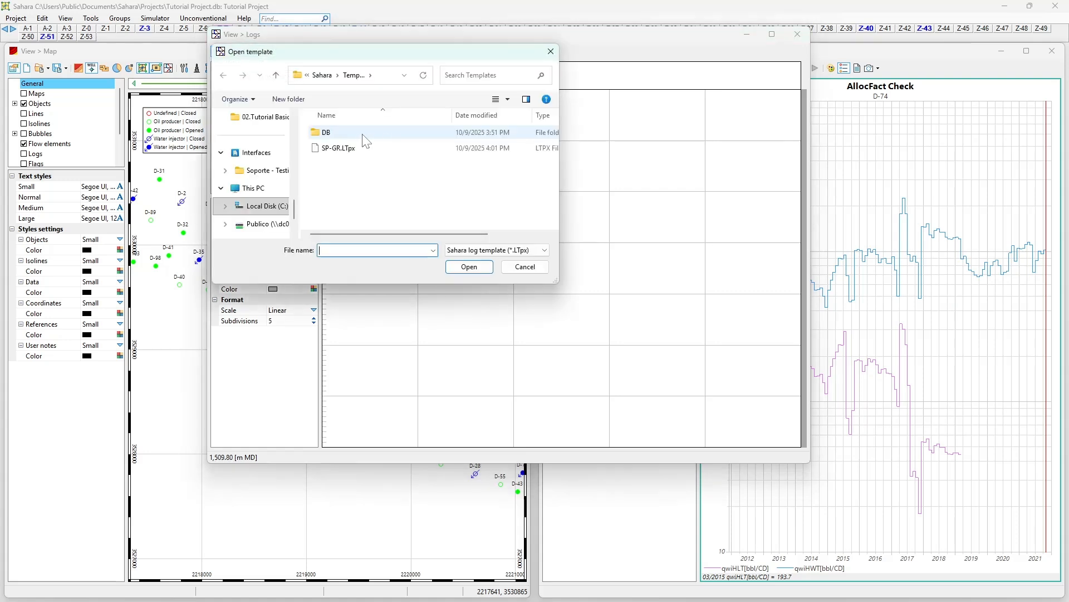
double_click(346, 149)
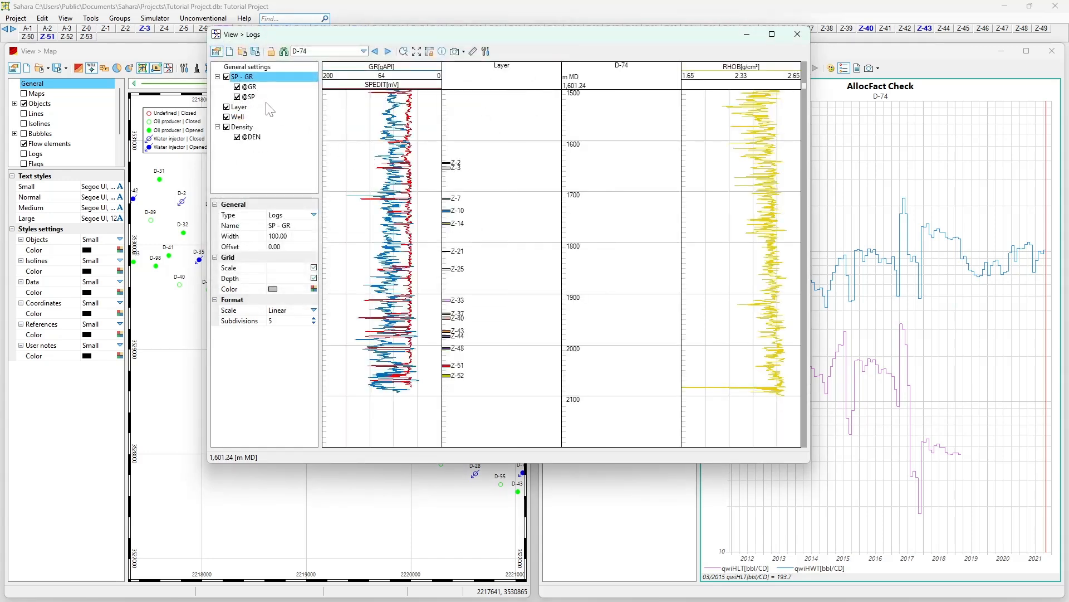
Step: In the general settings, try the depth scales 1:200 and 1:500, and set the scale to 1:1000
click(263, 71)
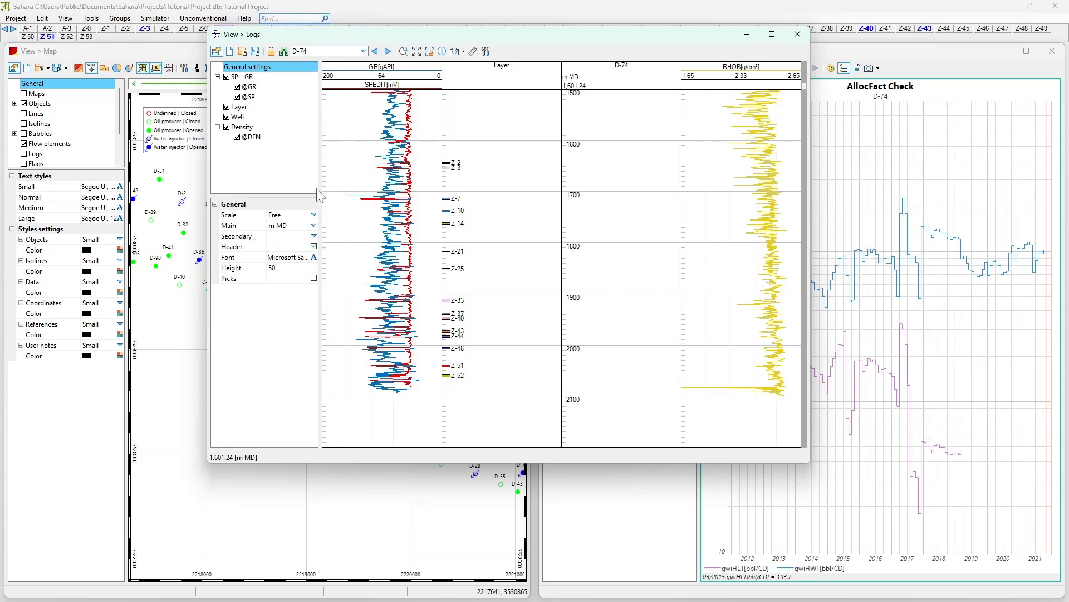
click(313, 215)
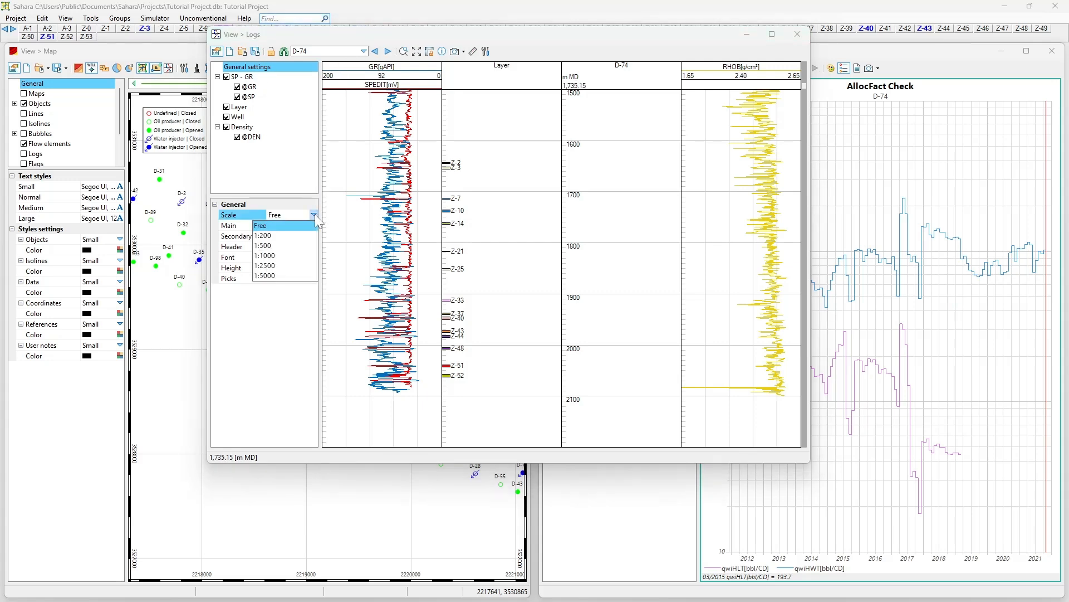
click(295, 235)
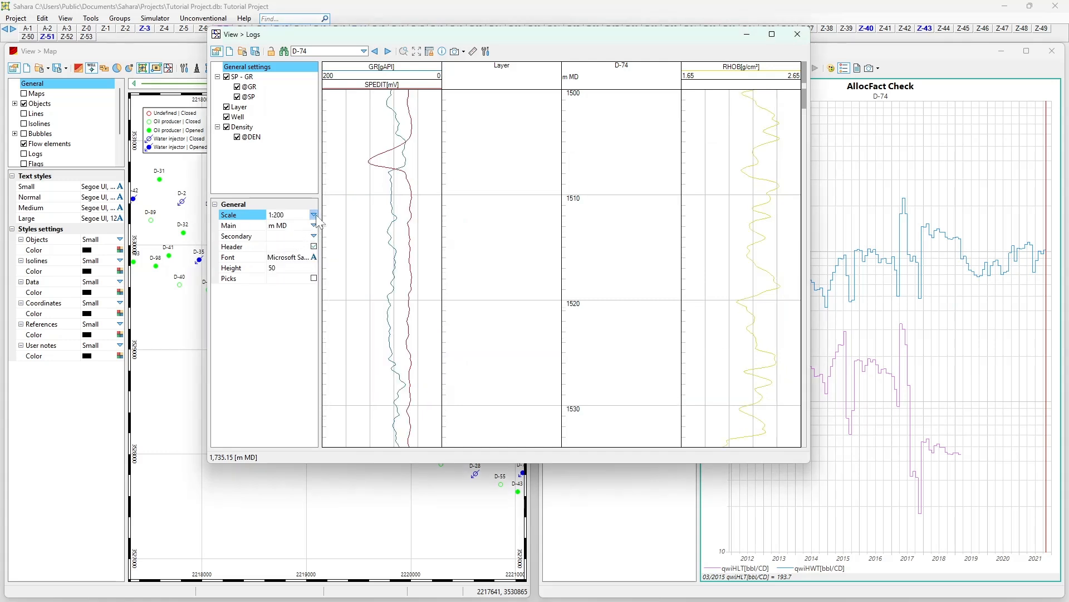
click(314, 215)
click(288, 245)
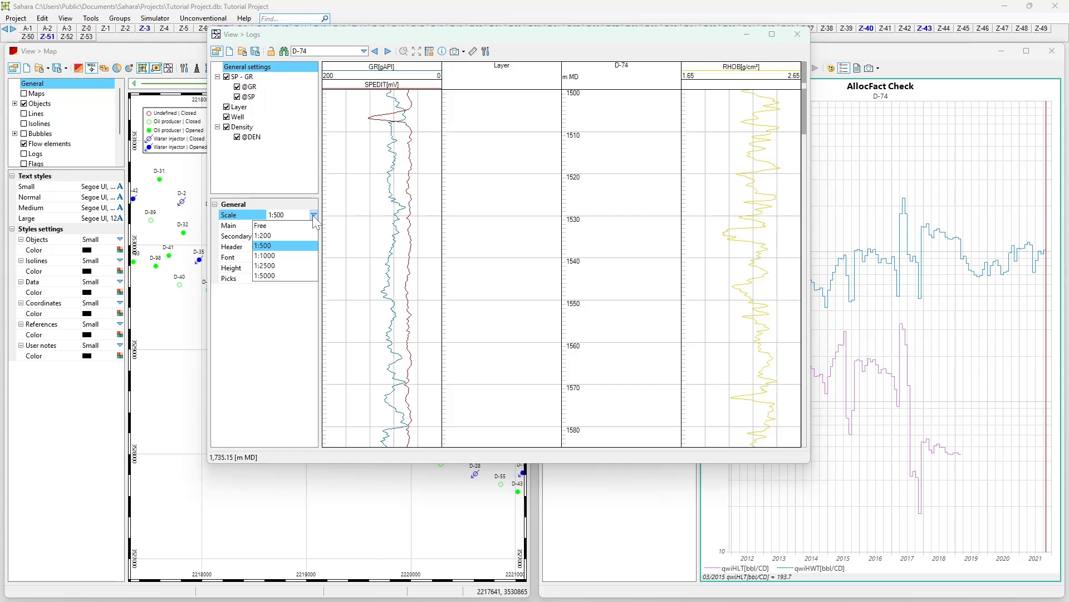
click(284, 255)
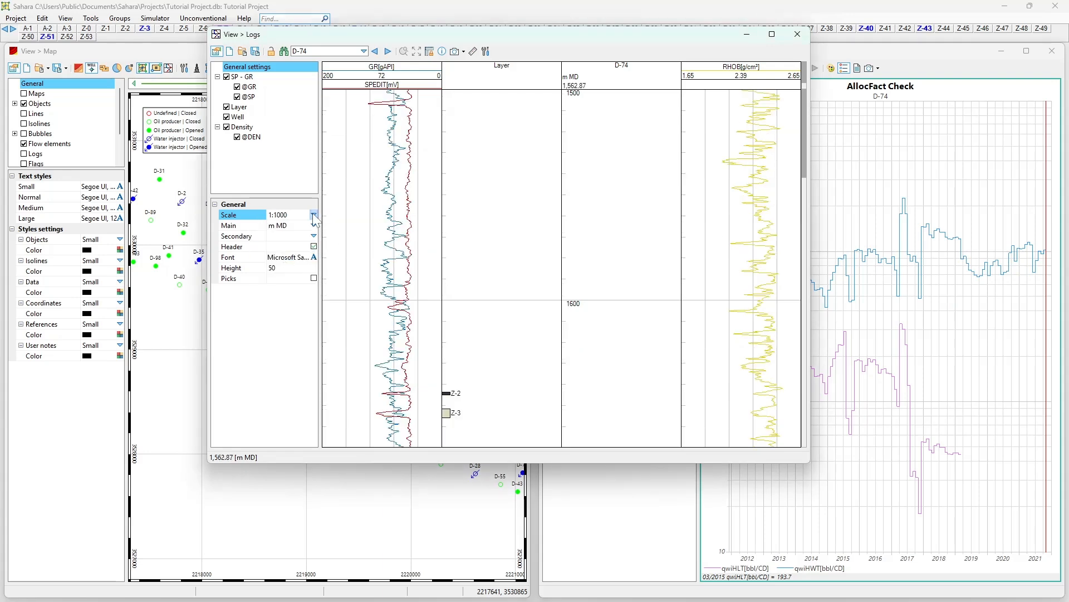
Step: In the general settings, try the depth scales 1:2500 and 1:5000, and set the scale to Free
click(315, 215)
click(276, 266)
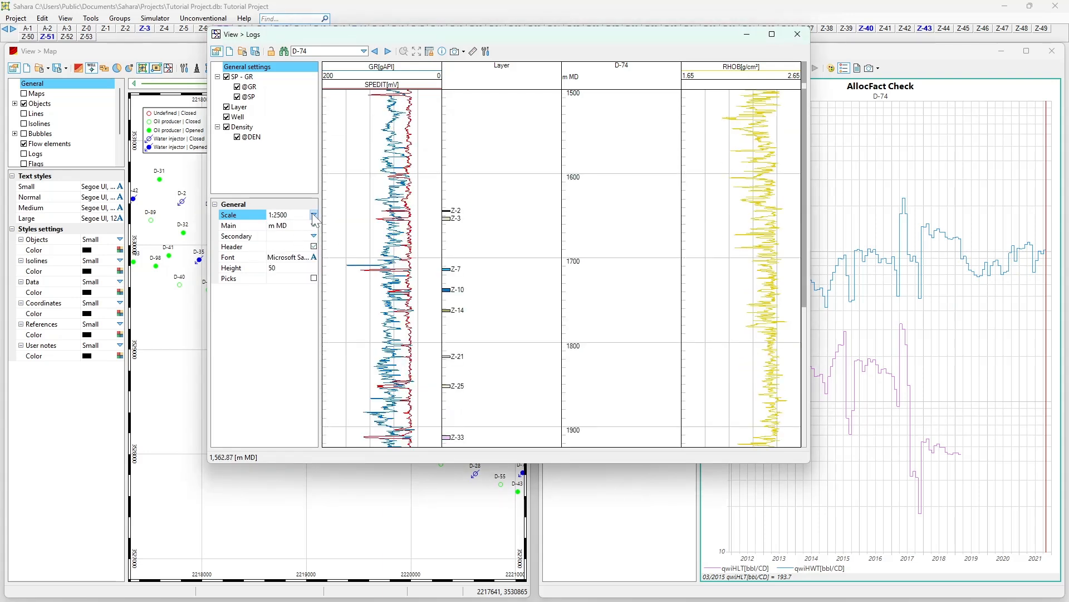
click(314, 217)
click(282, 276)
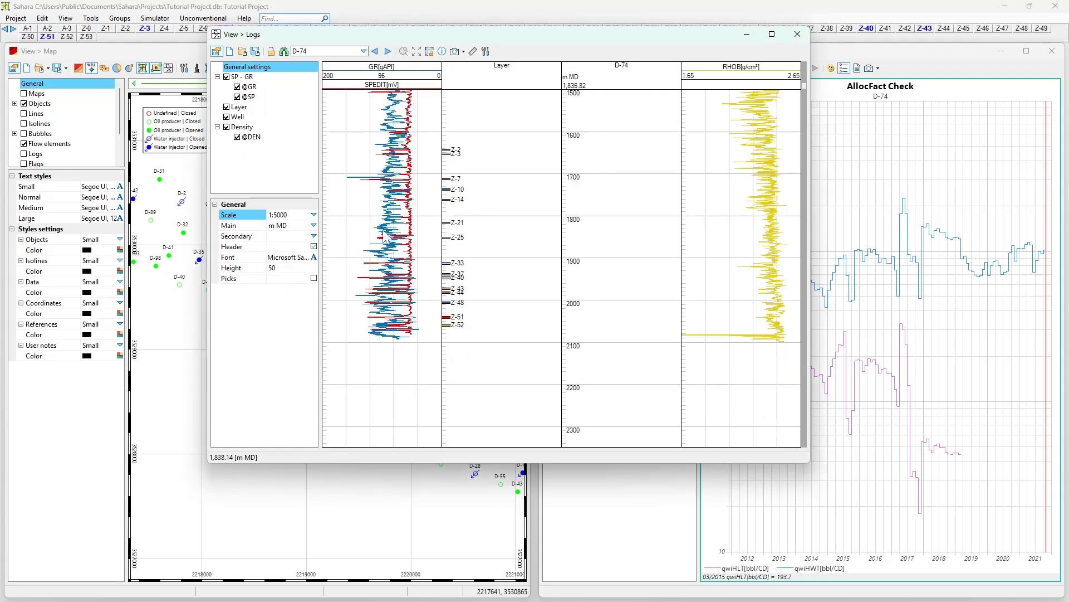
click(313, 215)
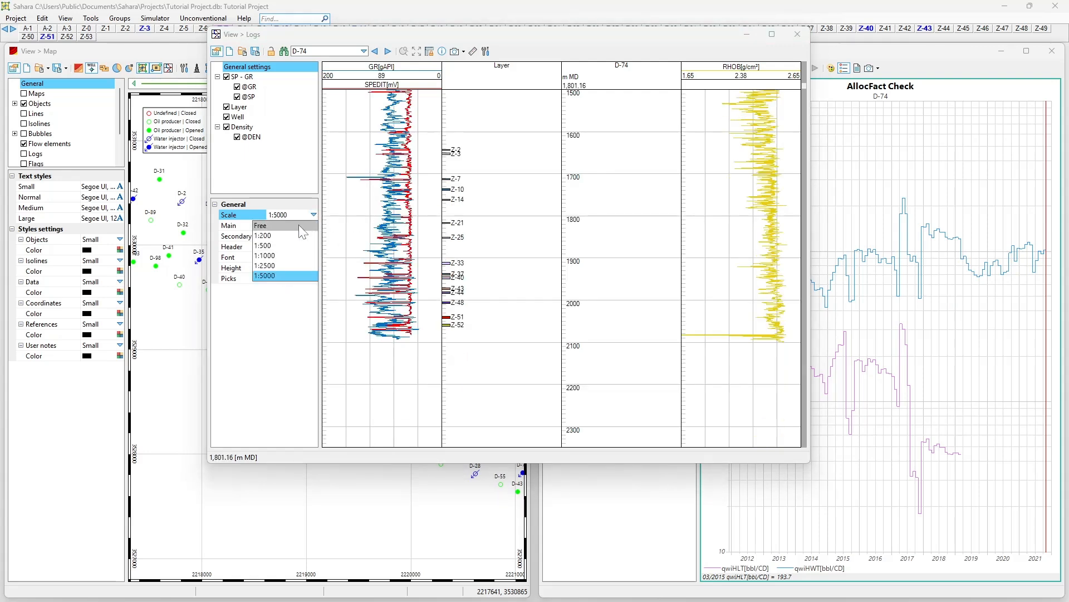
click(299, 225)
scroll(412, 264, up, 2)
scroll(413, 264, down, 1)
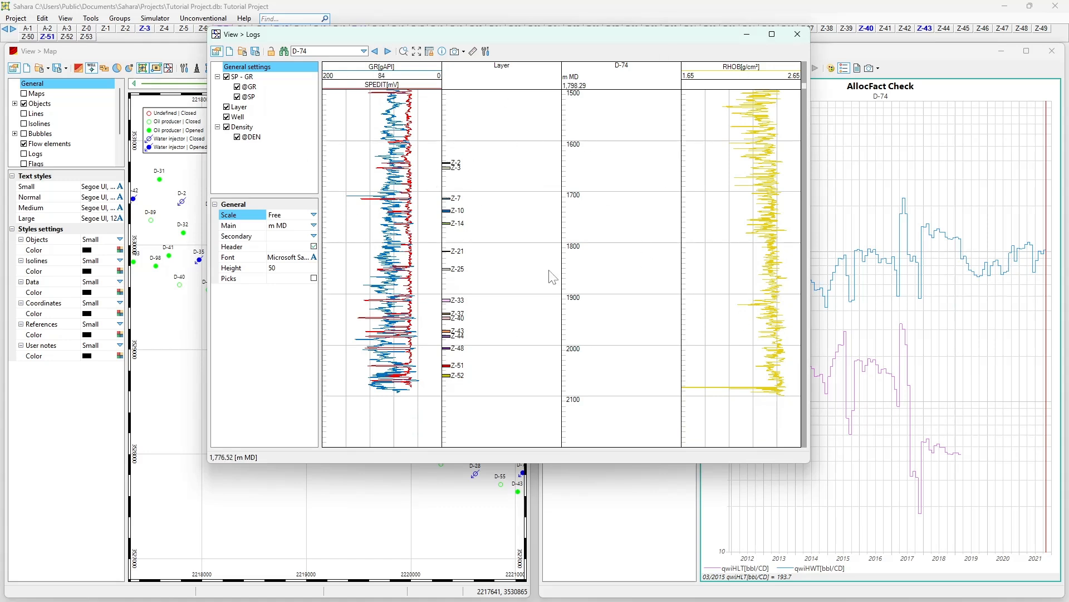
Step: Try m TVD, m TVDSS and ft MD as the main depth reference, and set it back to m MD
click(313, 226)
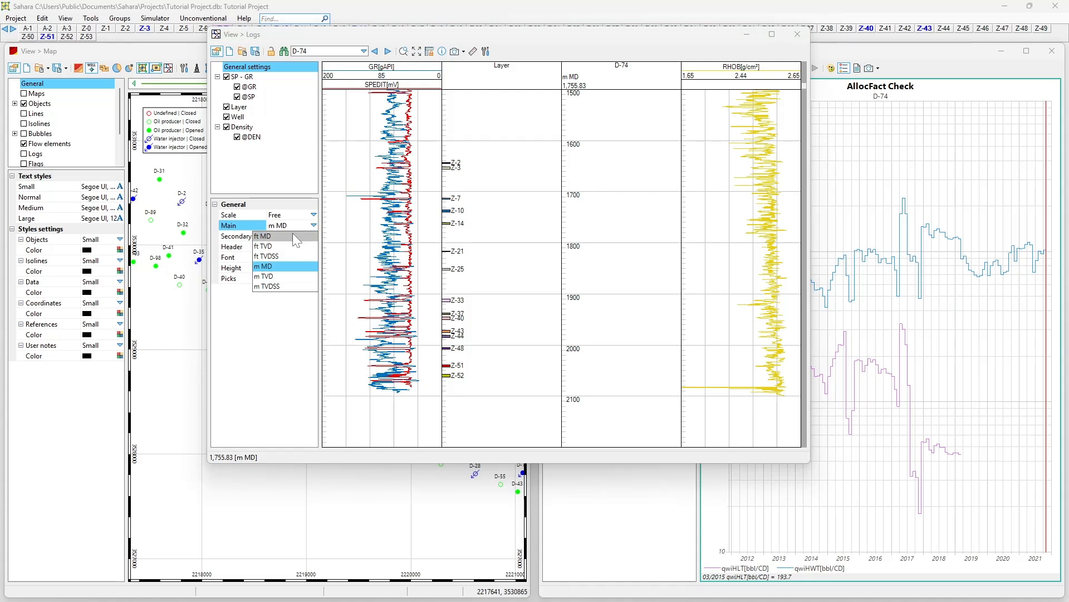
click(273, 277)
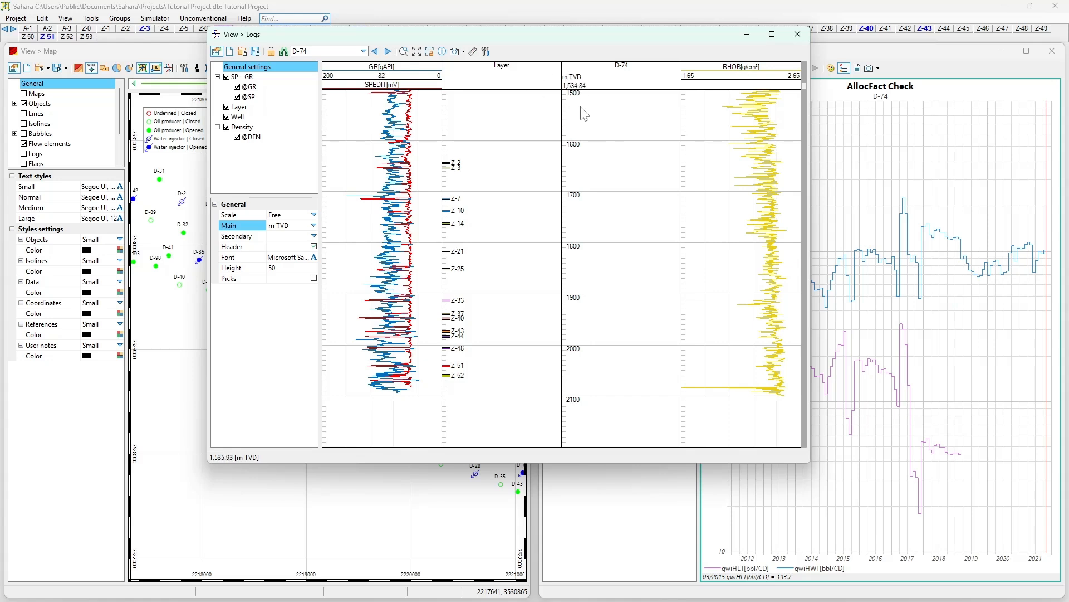
click(314, 225)
click(275, 287)
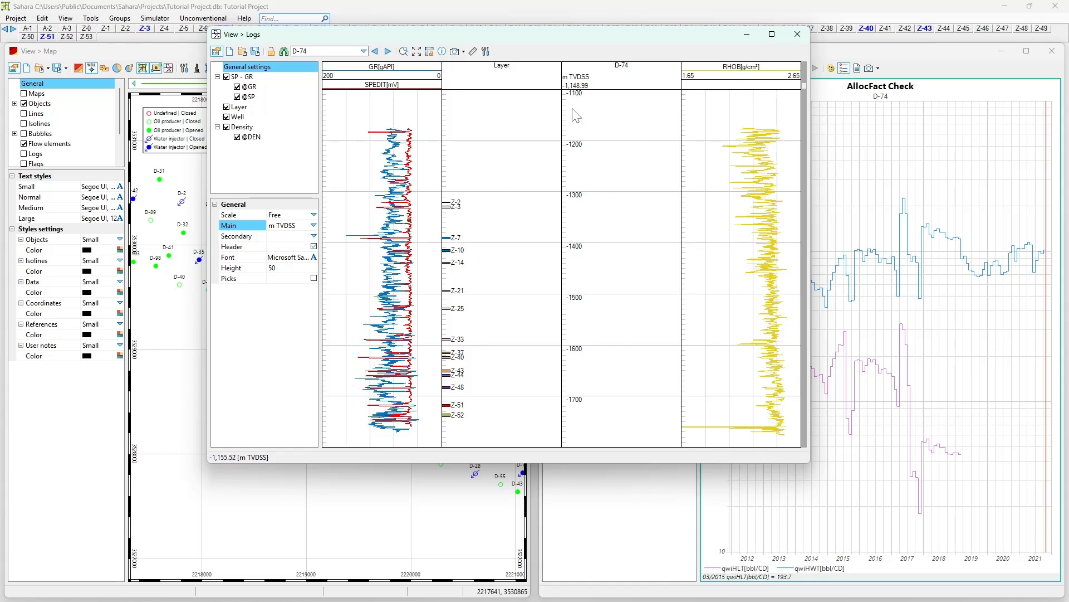
click(314, 225)
click(295, 232)
click(314, 225)
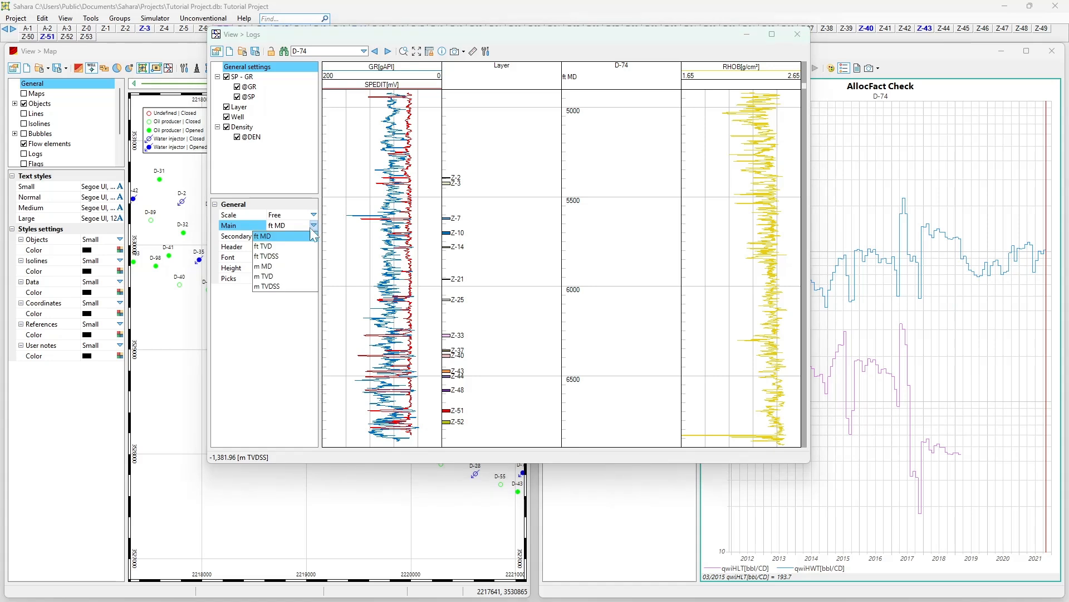
click(280, 266)
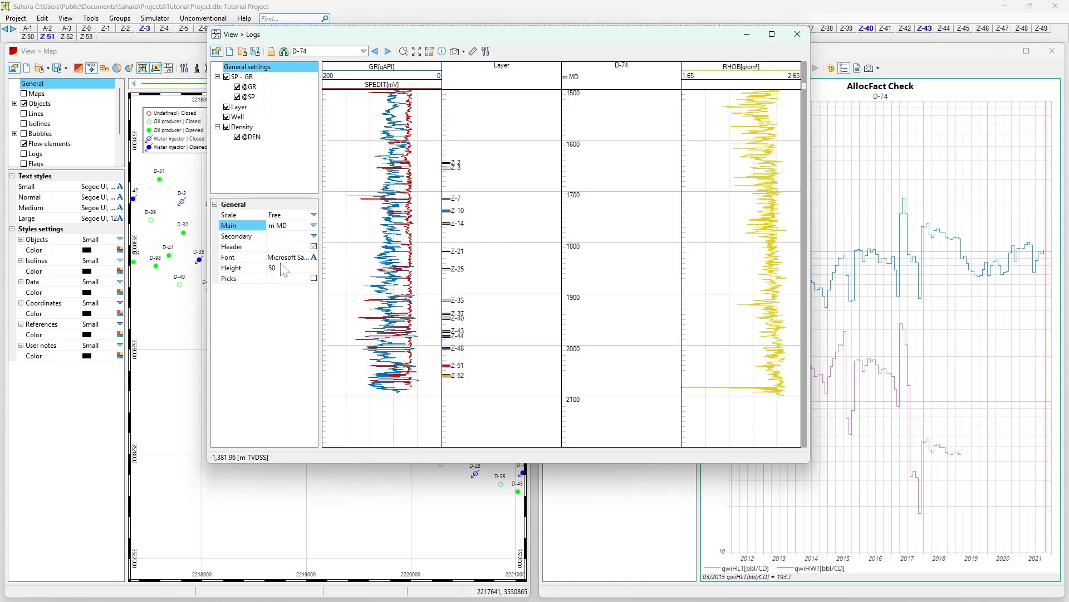
Step: Set the secondary depth reference to m TVDSS, and switch the track header off and on
click(313, 235)
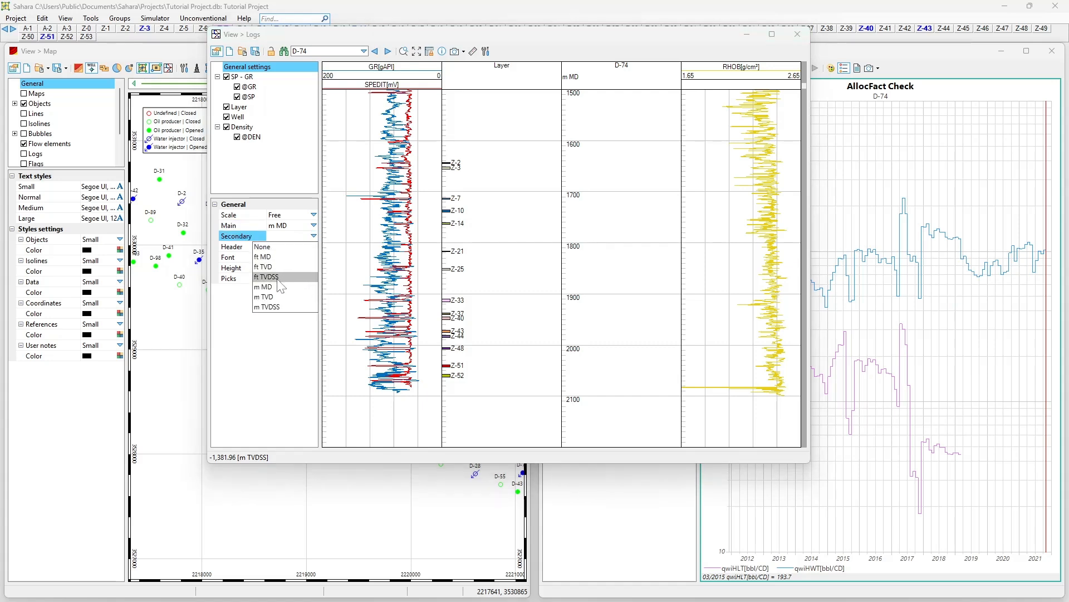
click(269, 307)
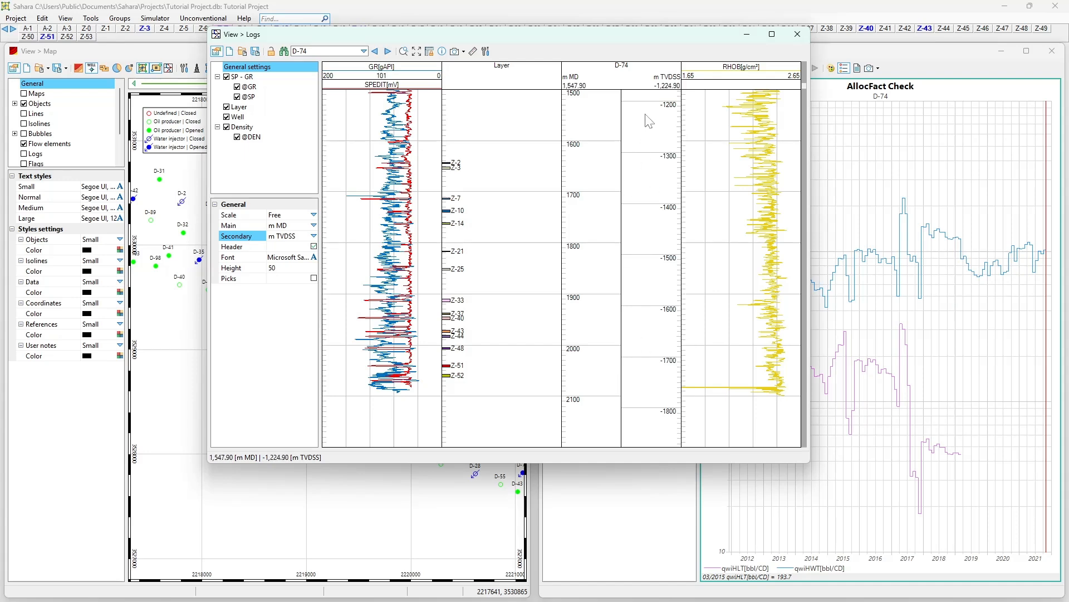
click(314, 246)
click(314, 246)
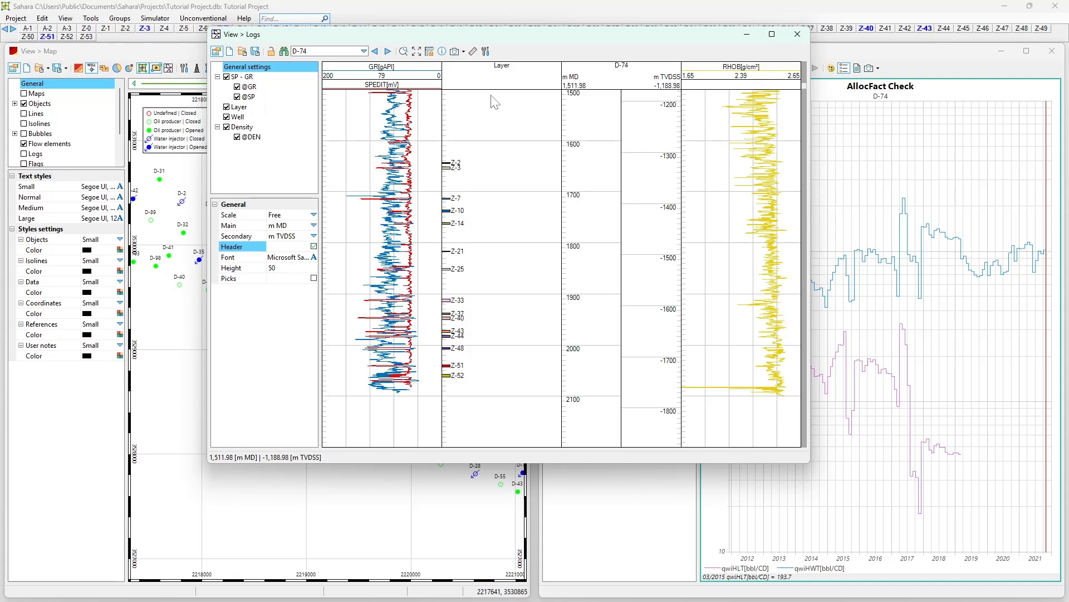
click(314, 247)
click(314, 247)
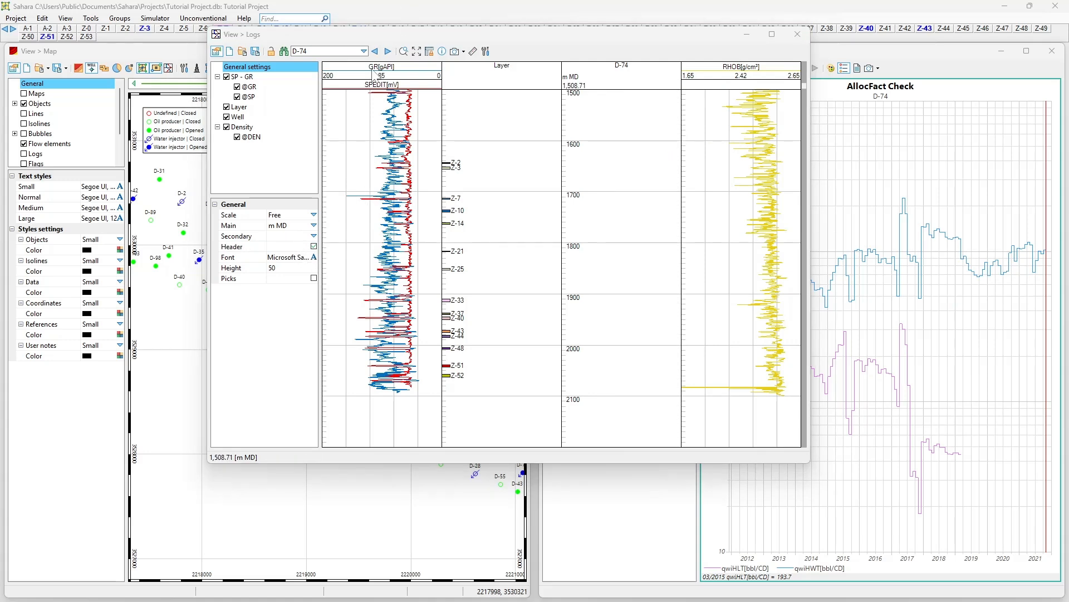
Step: Try track header heights of 70, 100 and 10 in the general settings
click(274, 268)
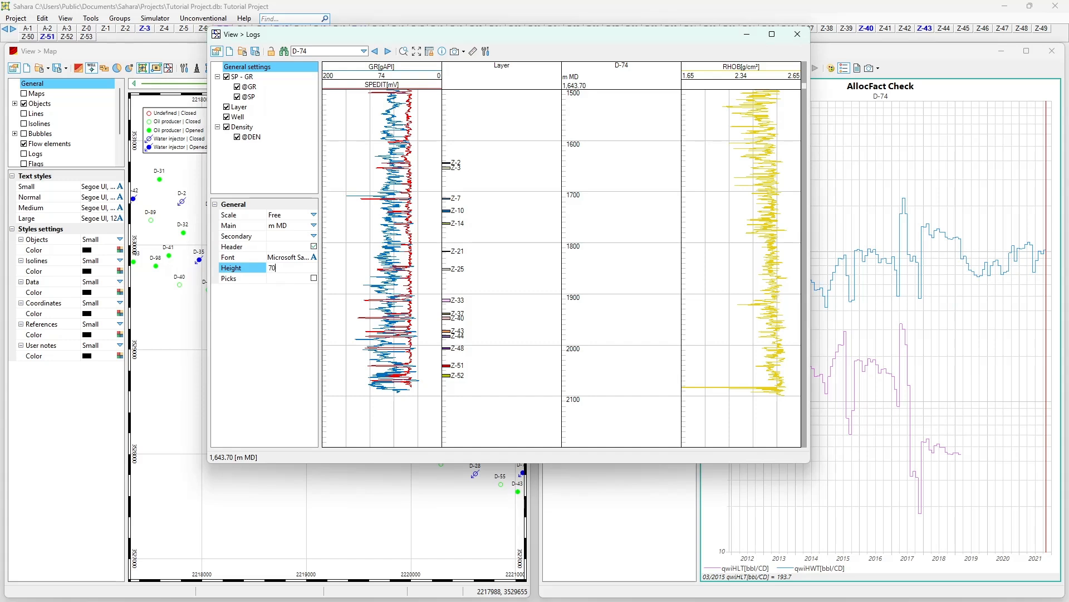
text(70)
key(Return)
click(280, 269)
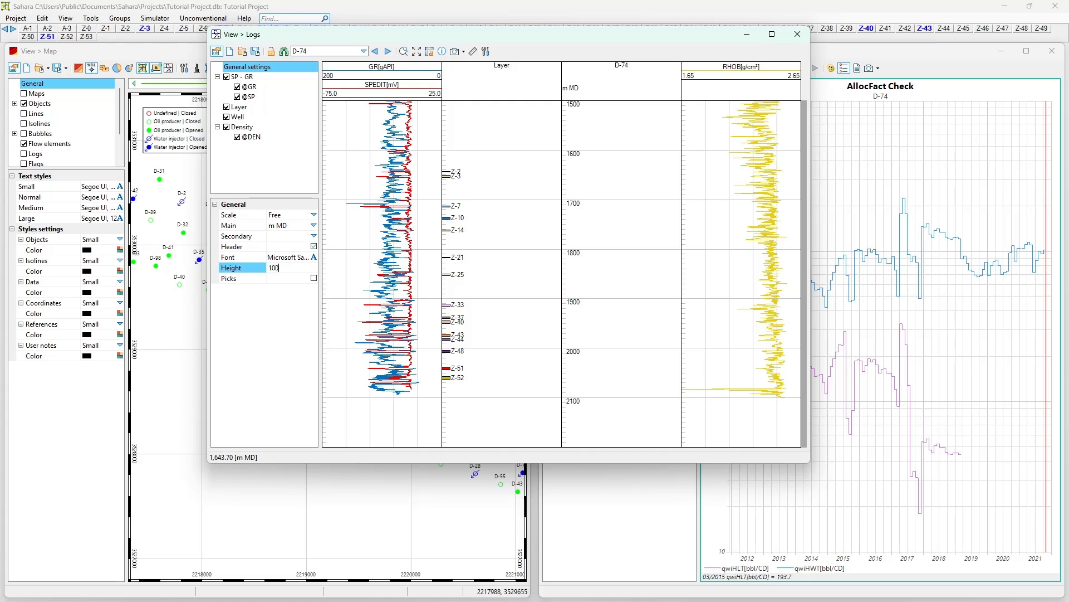
text(100)
key(Return)
click(286, 268)
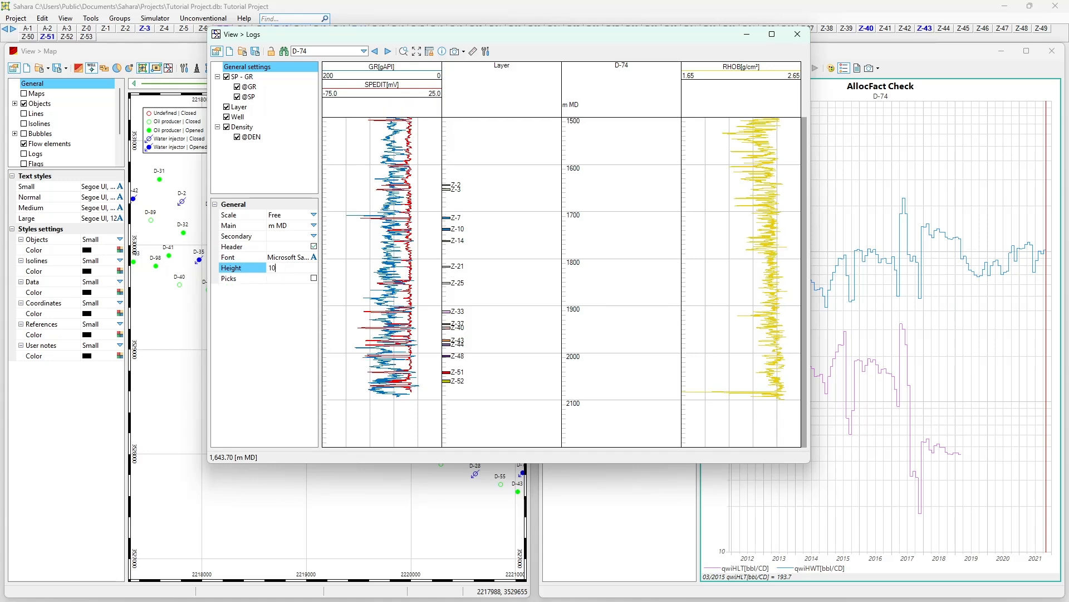
text(10)
key(Return)
Step: Try a track header height of 25, and set the height back to 50
click(573, 346)
click(293, 270)
text(25)
key(Return)
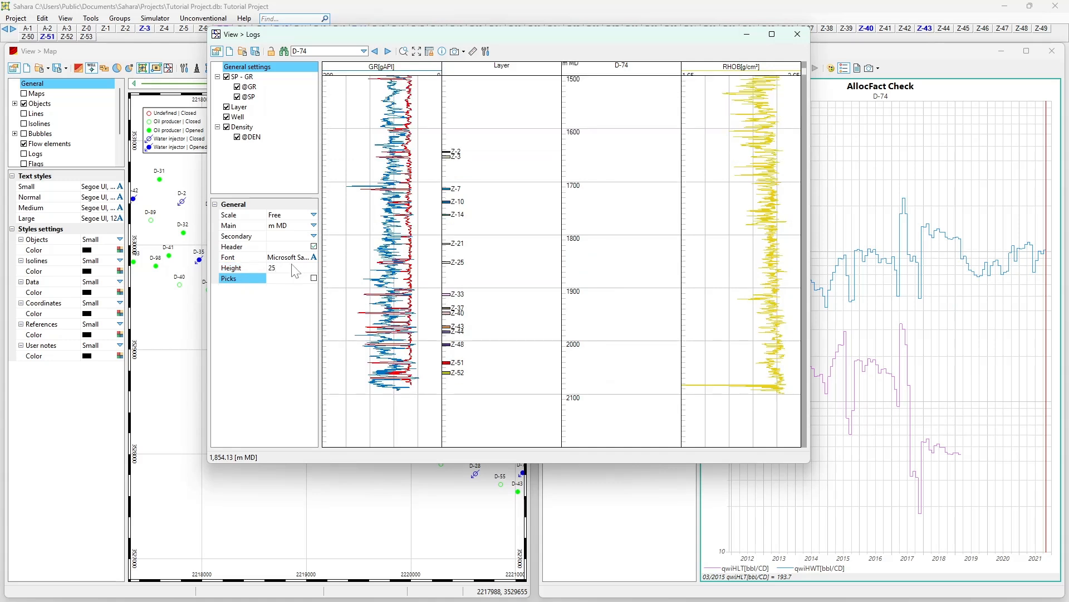
click(295, 272)
text(5)
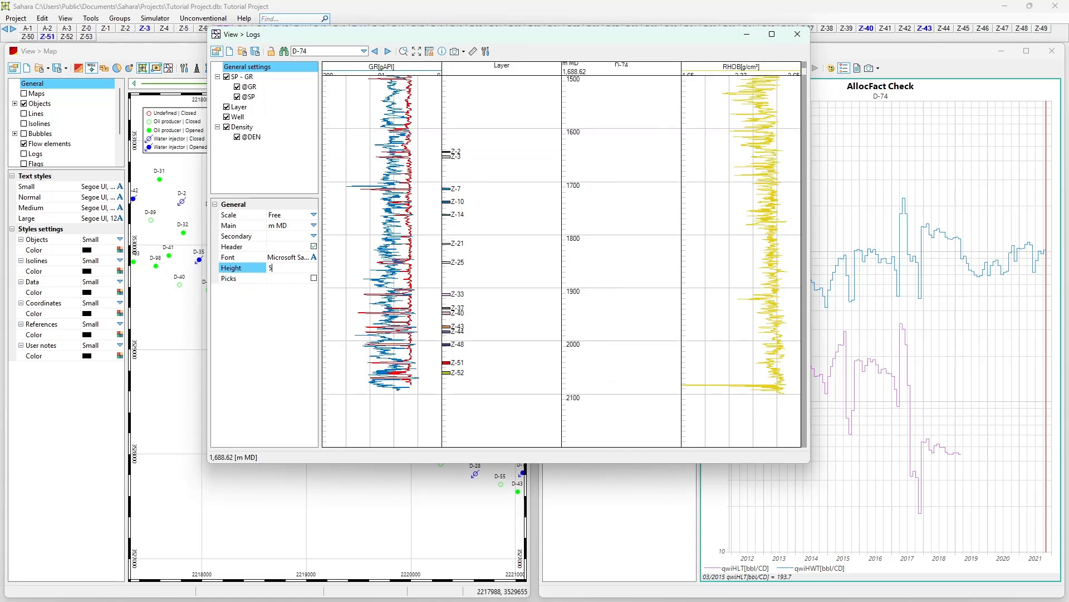
key(Return)
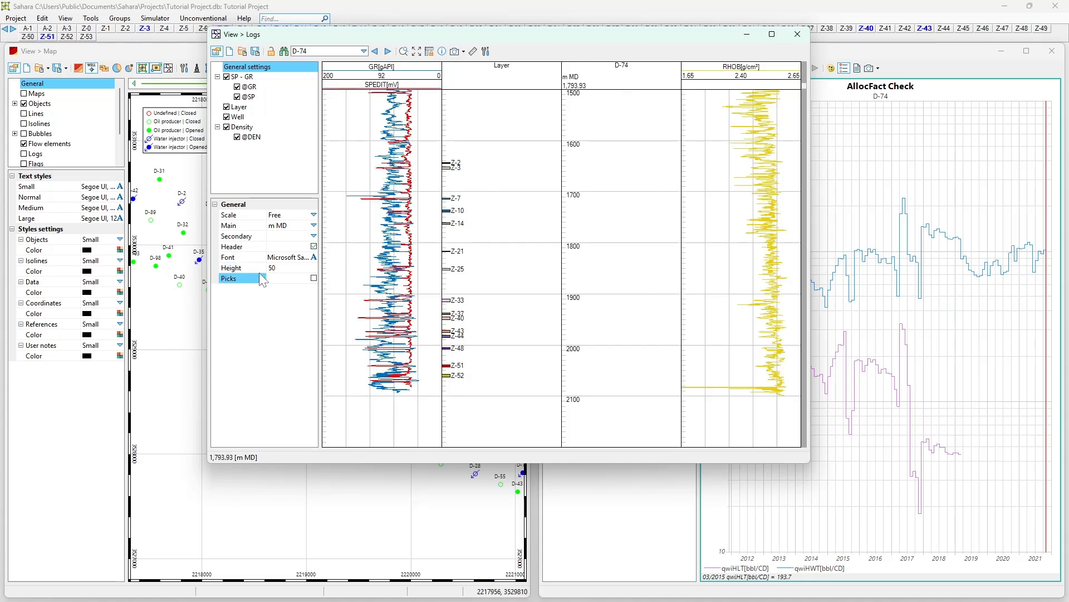
Step: Show the picks across the log tracks to examine them around layer Z-21, and hide them again
click(313, 278)
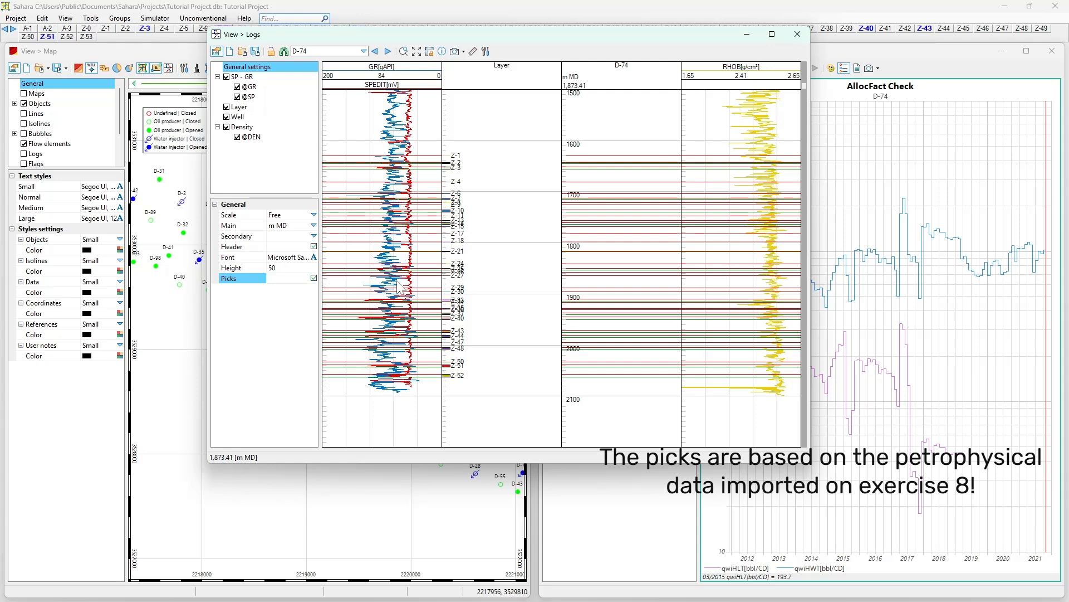
scroll(401, 284, up, 5)
scroll(391, 249, up, 4)
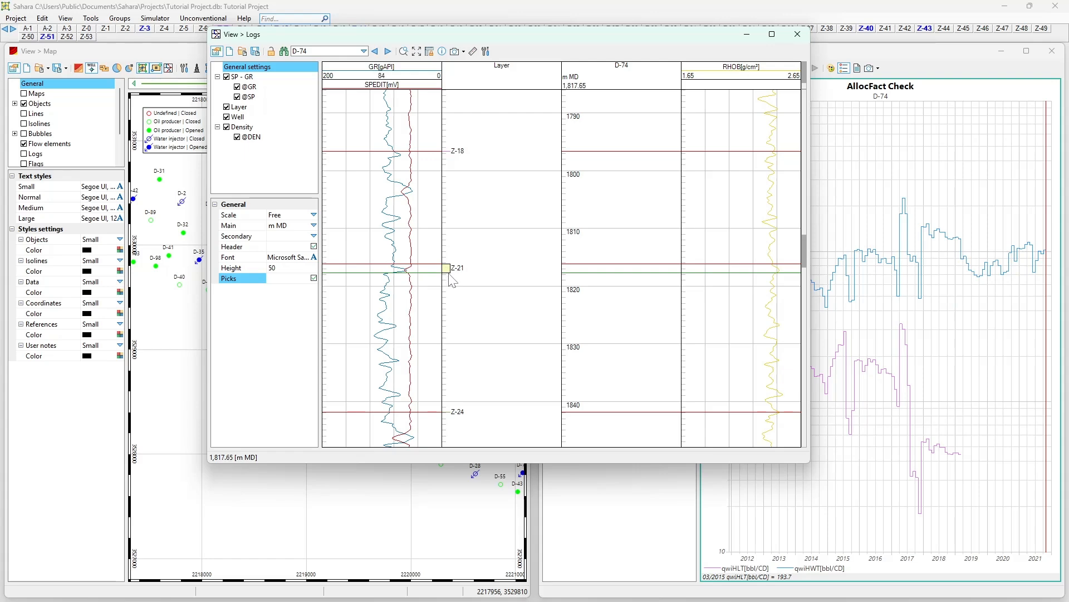
scroll(447, 279, down, 2)
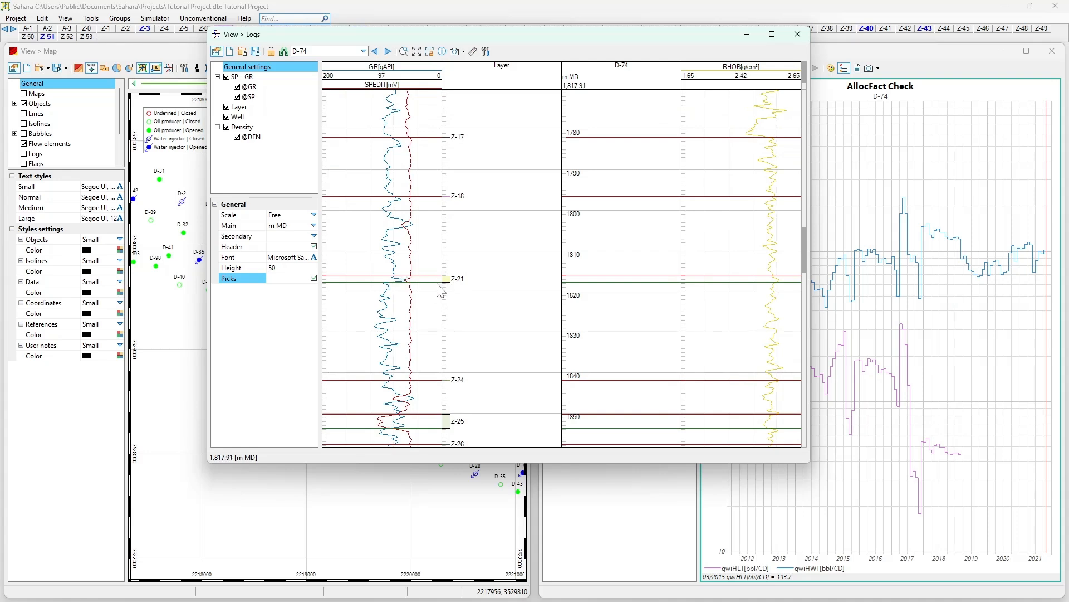
scroll(426, 285, down, 5)
scroll(413, 322, down, 10)
scroll(421, 334, down, 5)
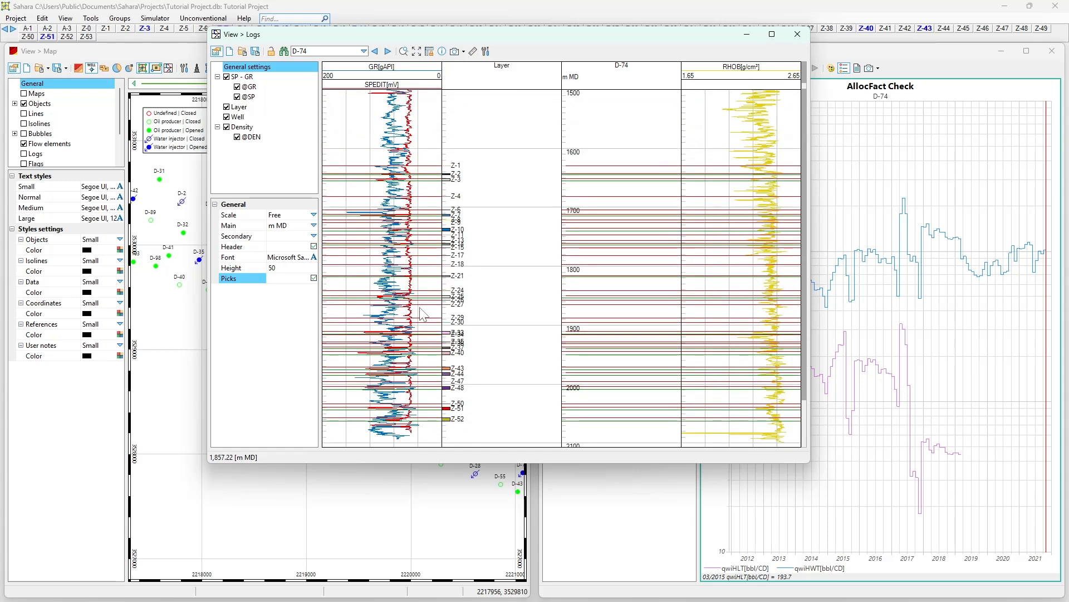
scroll(423, 315, down, 2)
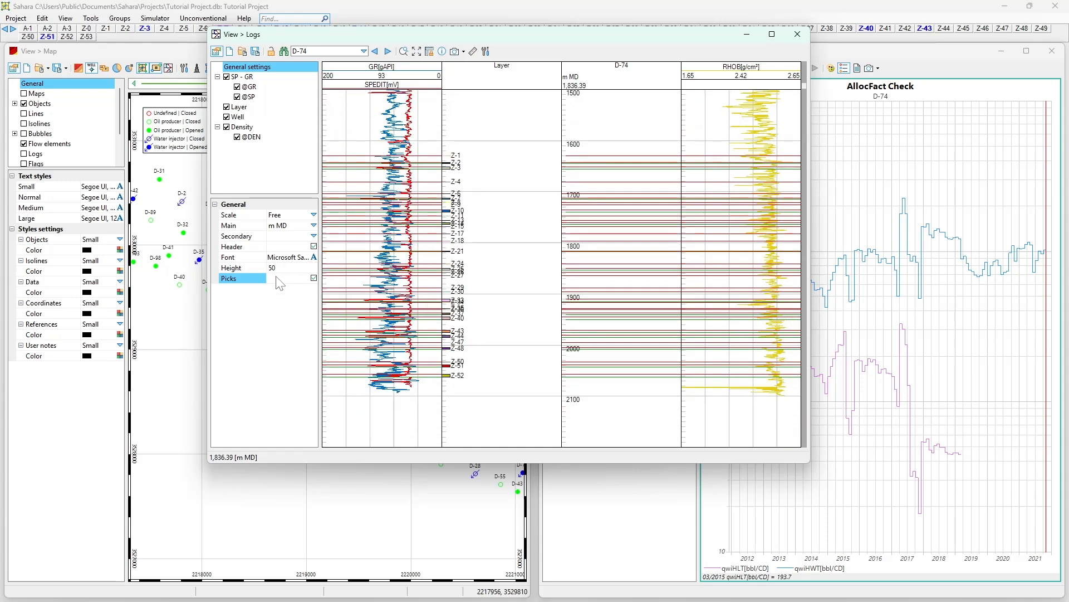
click(314, 278)
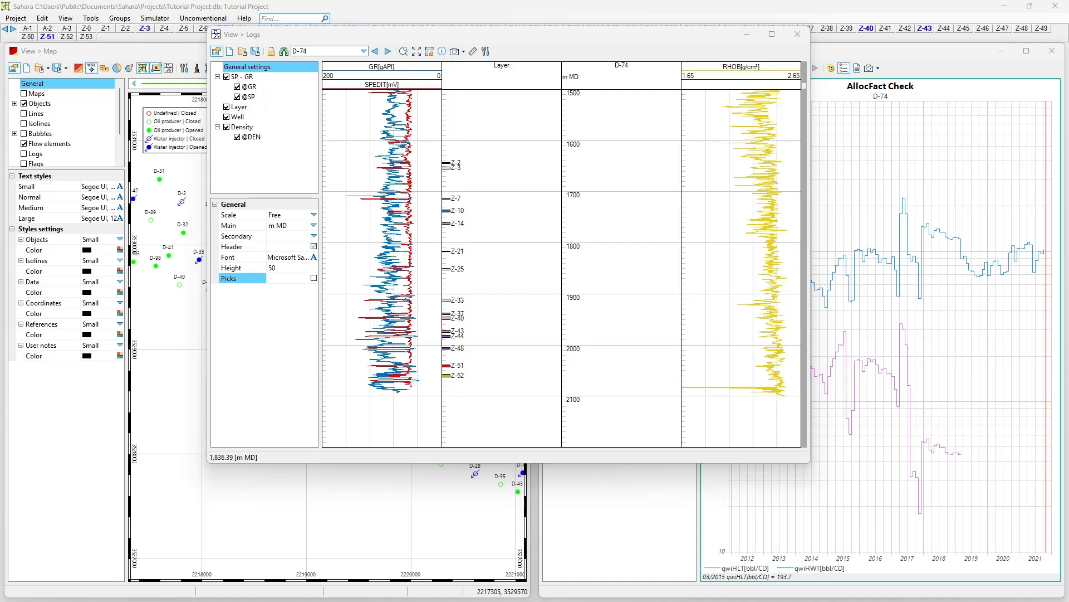
Step: Add a new logs track at the end of the track list and name it Res
right_click(254, 73)
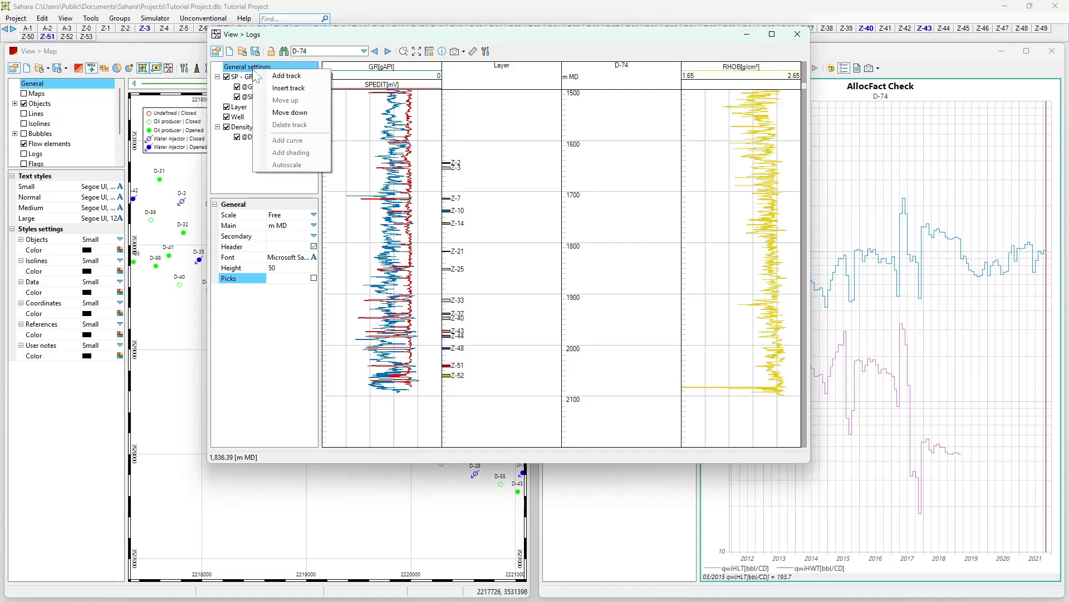
click(280, 79)
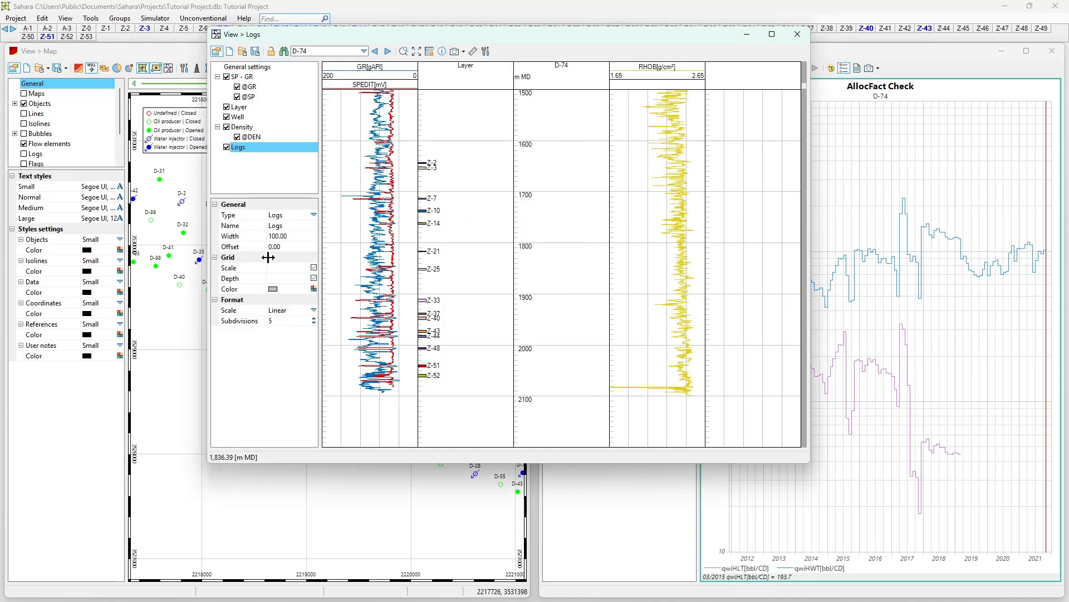
click(282, 226)
text(R)
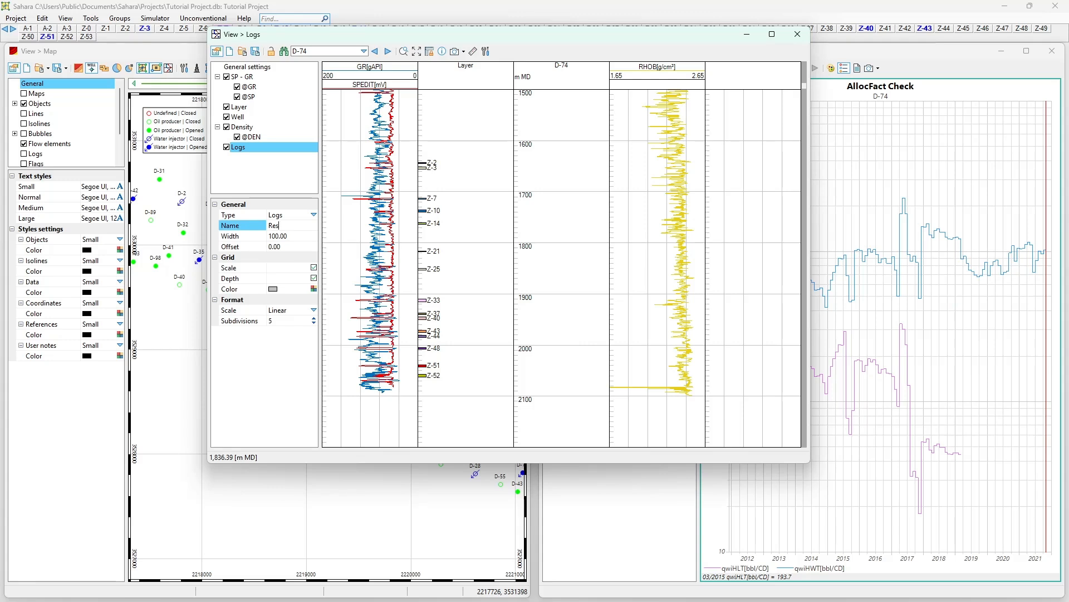
text(es)
click(245, 215)
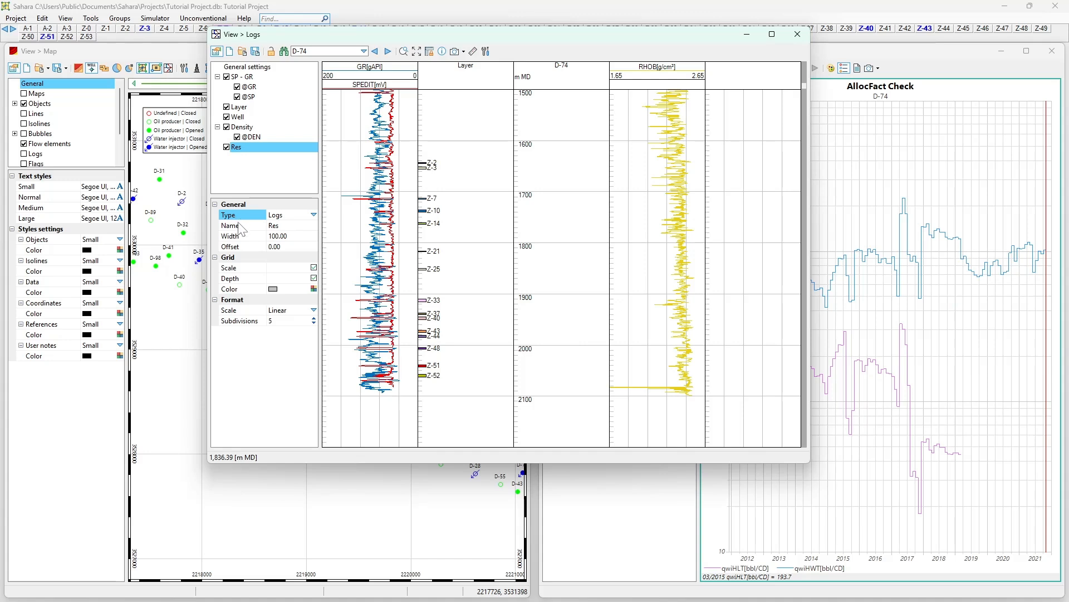
click(249, 228)
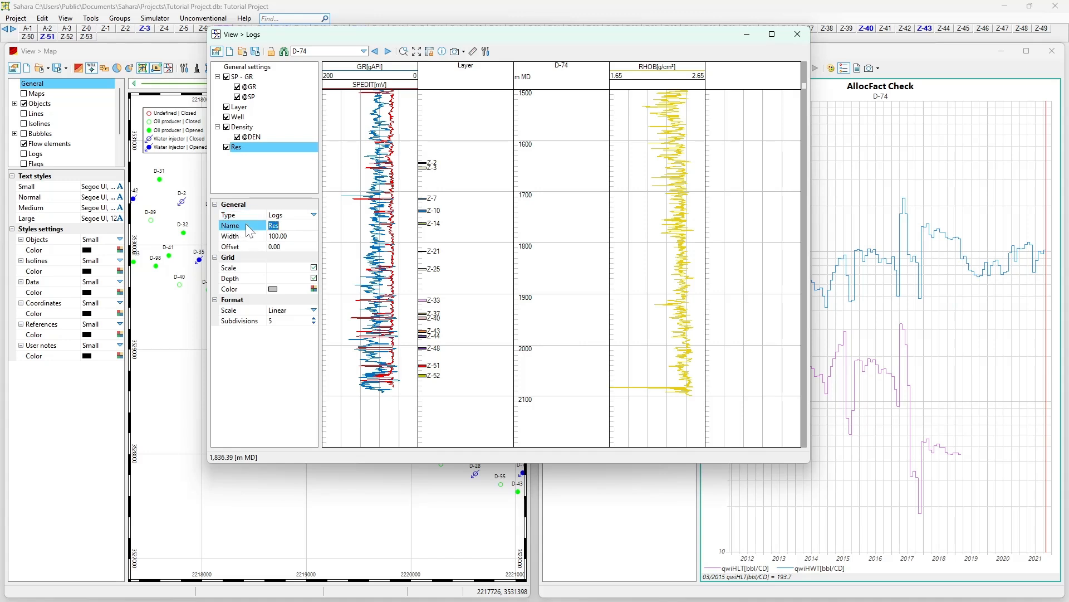
click(268, 235)
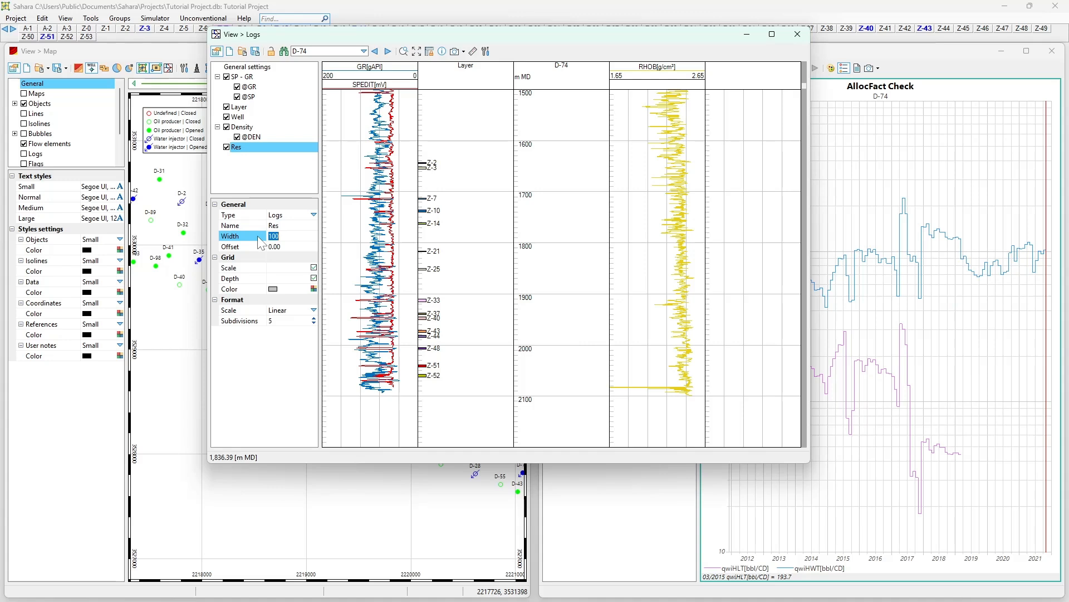
Step: Set the Res track's scale to Logarithmic with 2 subdivisions and base 2
click(313, 309)
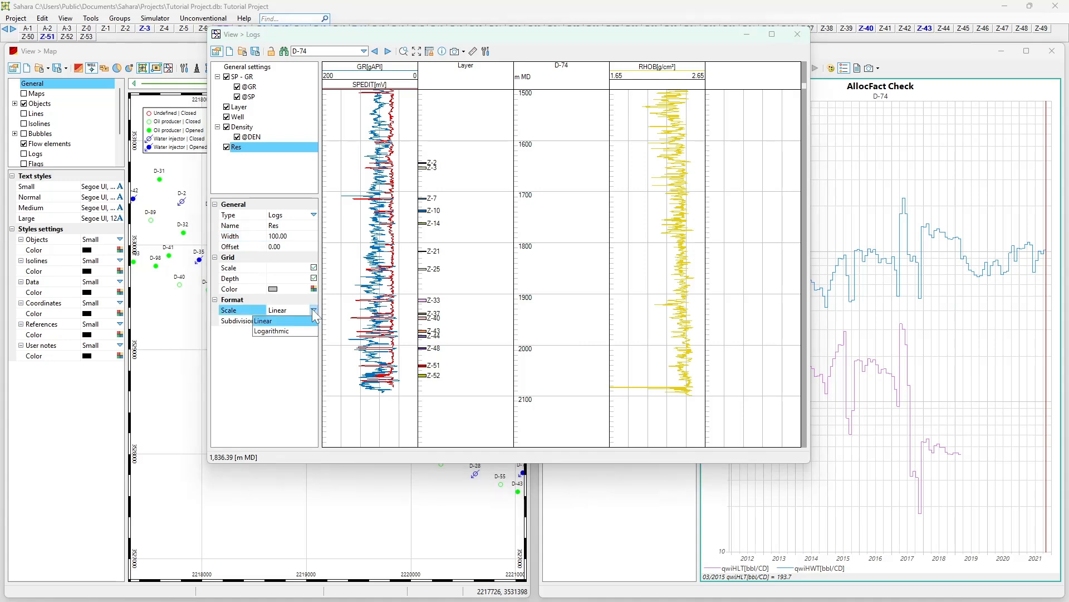
click(298, 329)
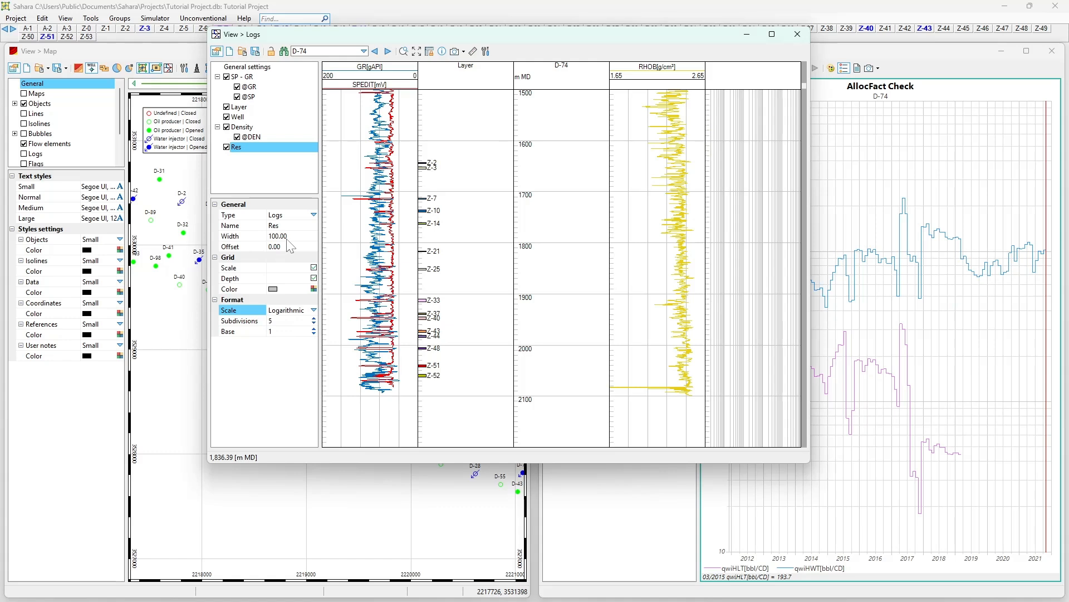
click(314, 323)
click(314, 324)
click(314, 323)
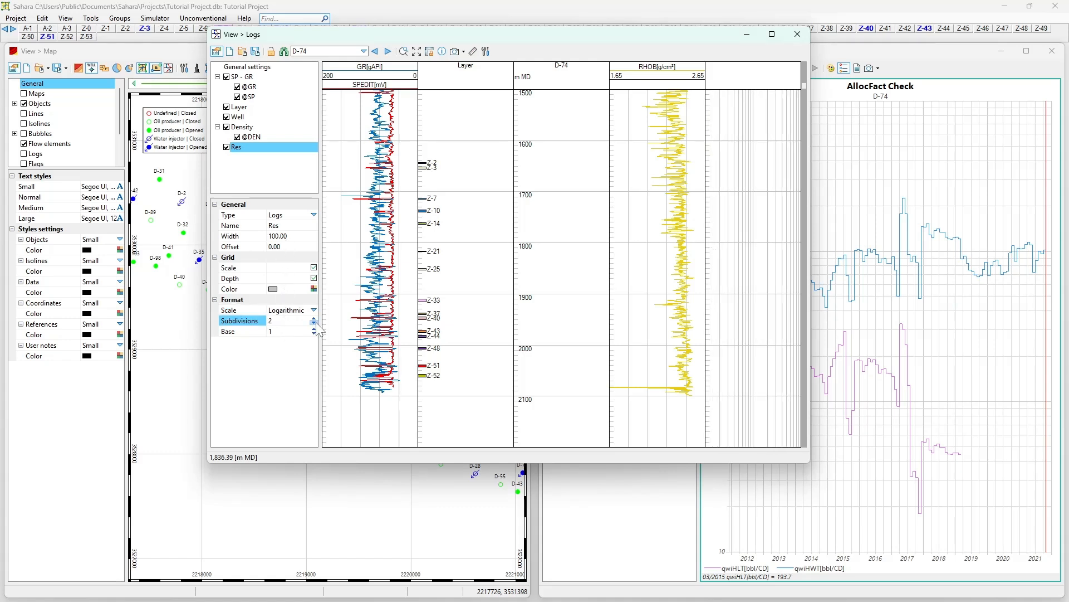
click(314, 329)
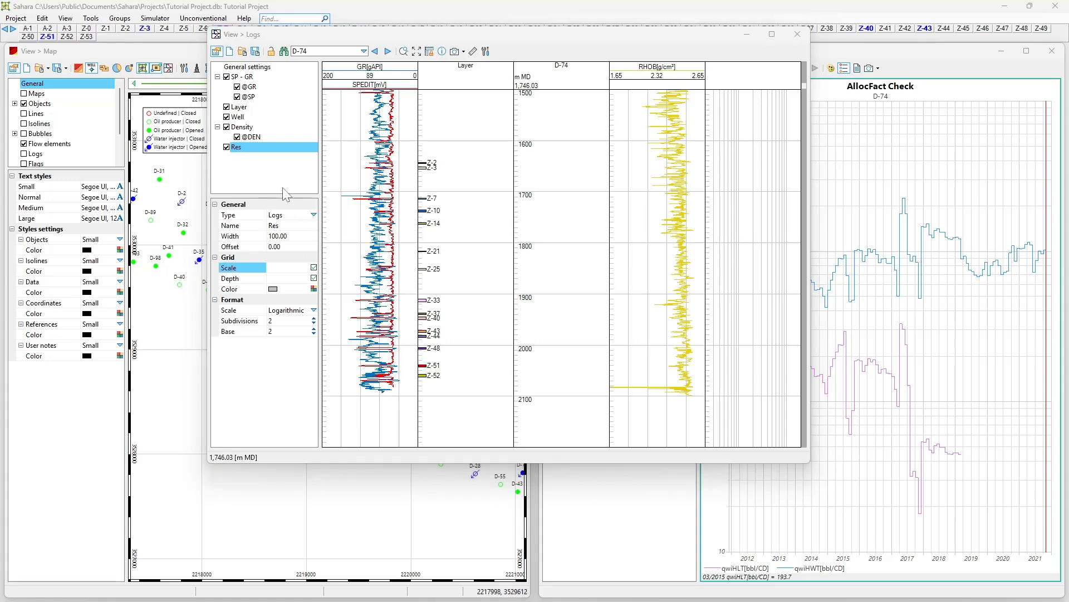
Step: Examine the track types available for the Res track, from Depth scale through Bars, and compare them with the tracks in the log view
click(314, 215)
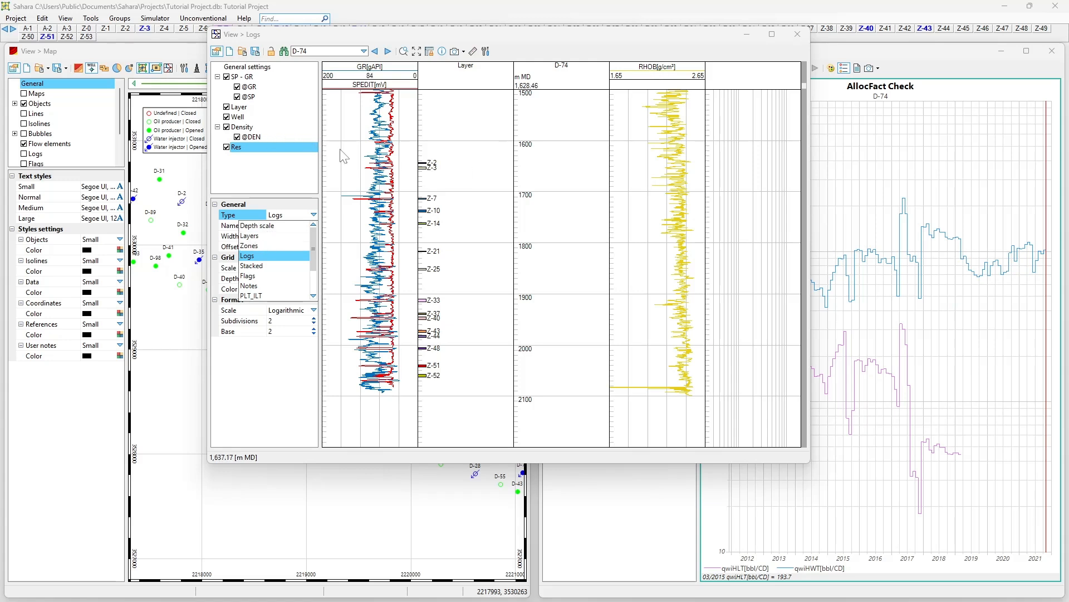
click(226, 107)
click(227, 107)
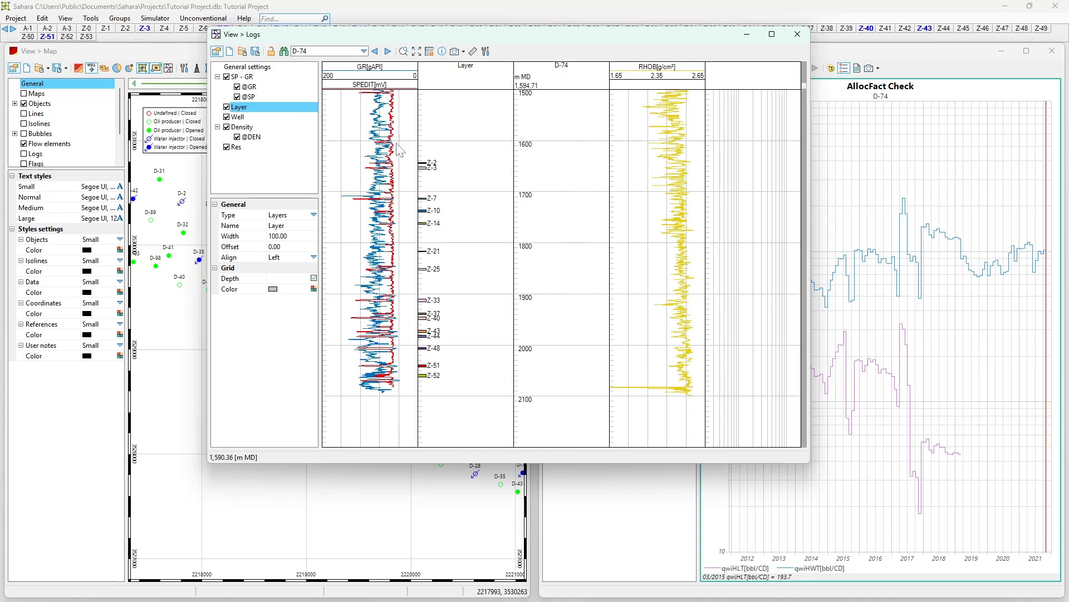
click(236, 147)
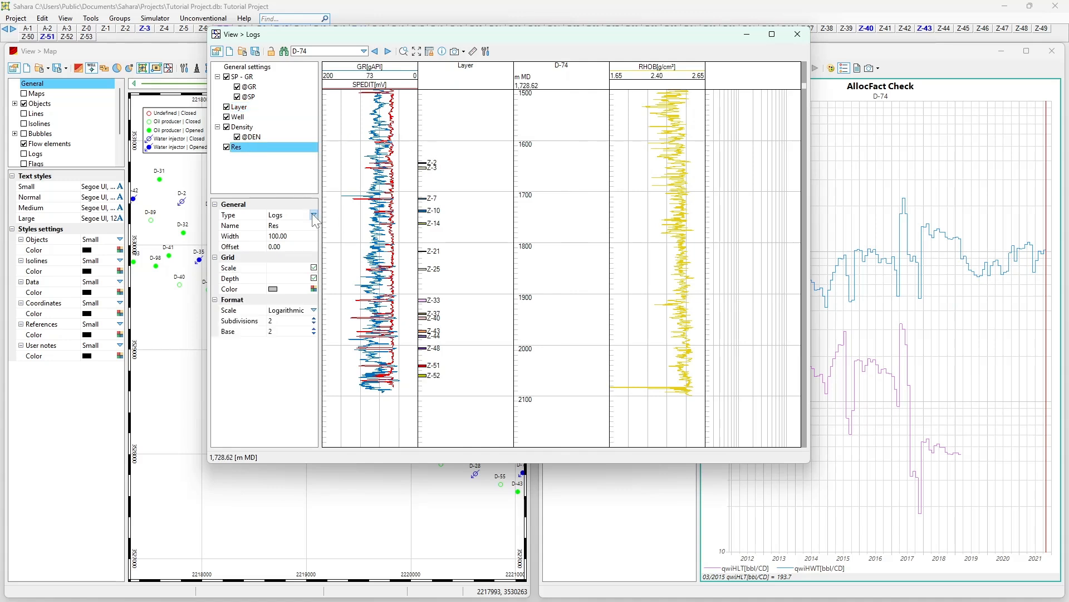
click(313, 215)
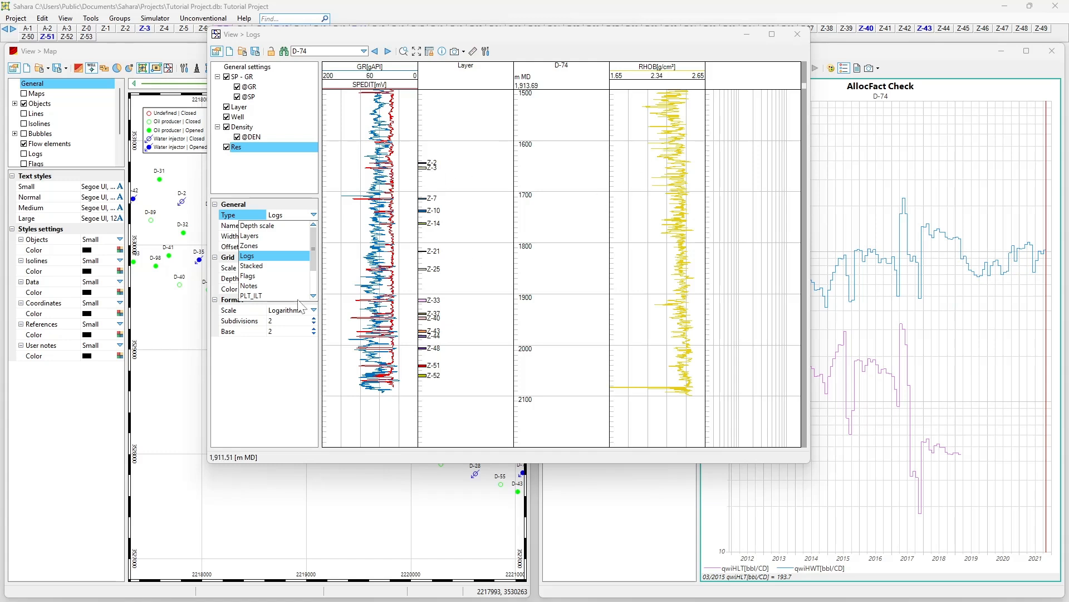
scroll(279, 275, down, 1)
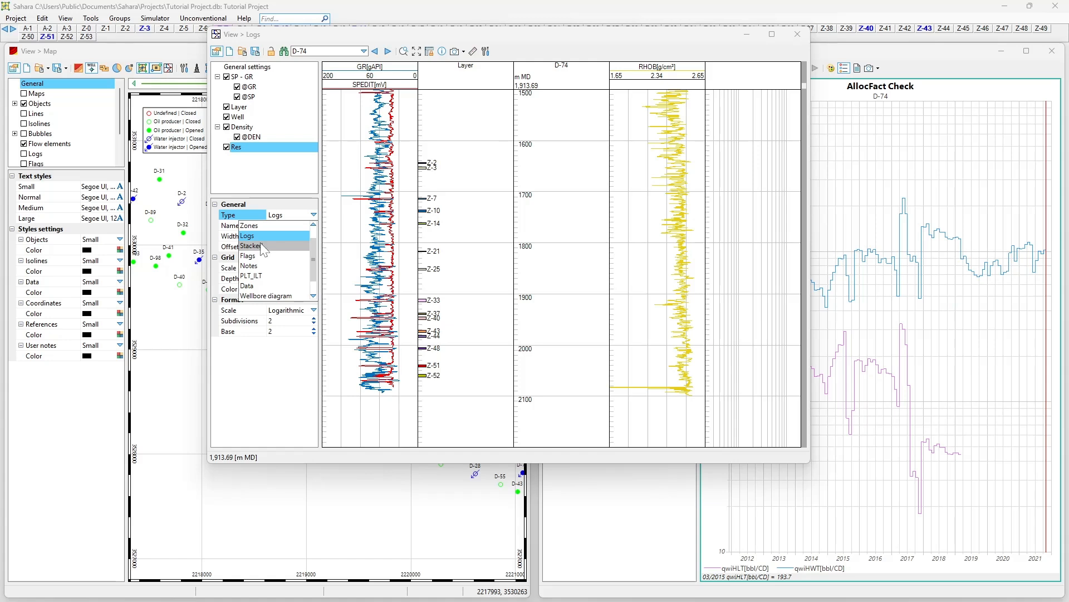
scroll(261, 245, down, 1)
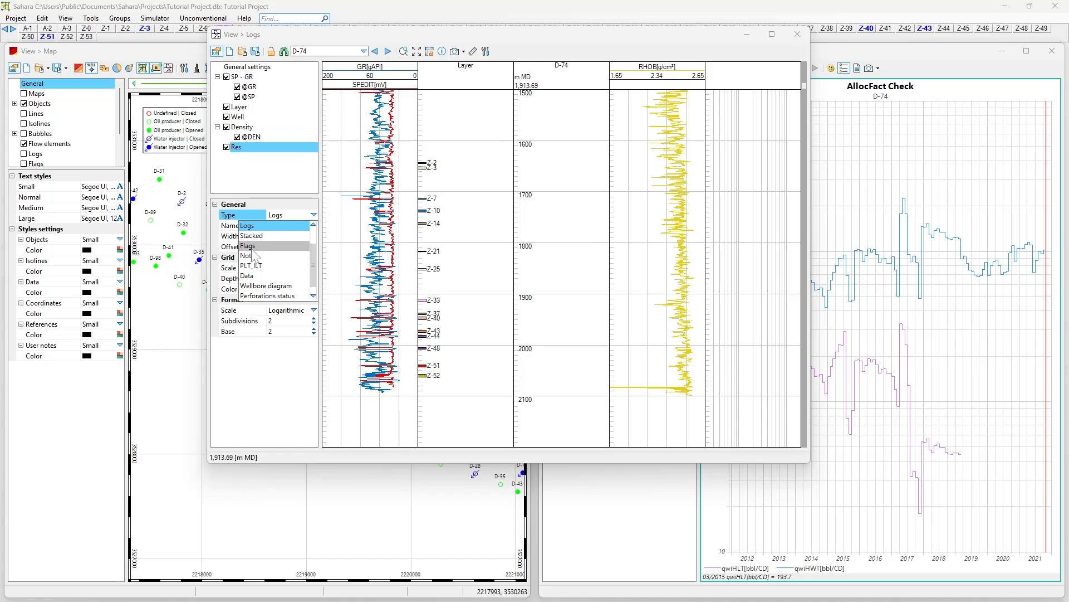
scroll(257, 253, down, 1)
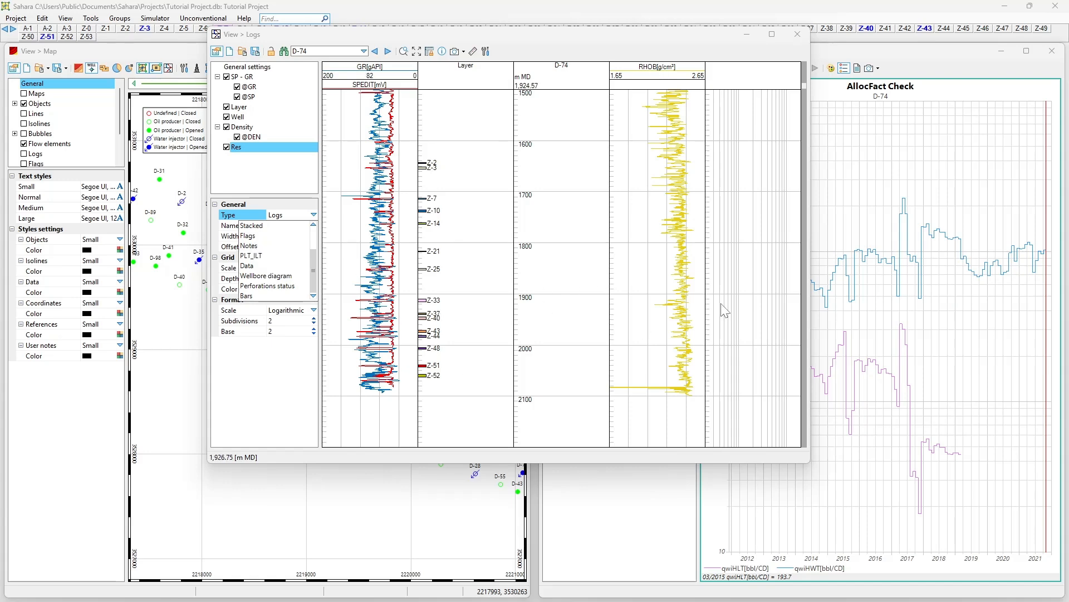
scroll(415, 359, up, 5)
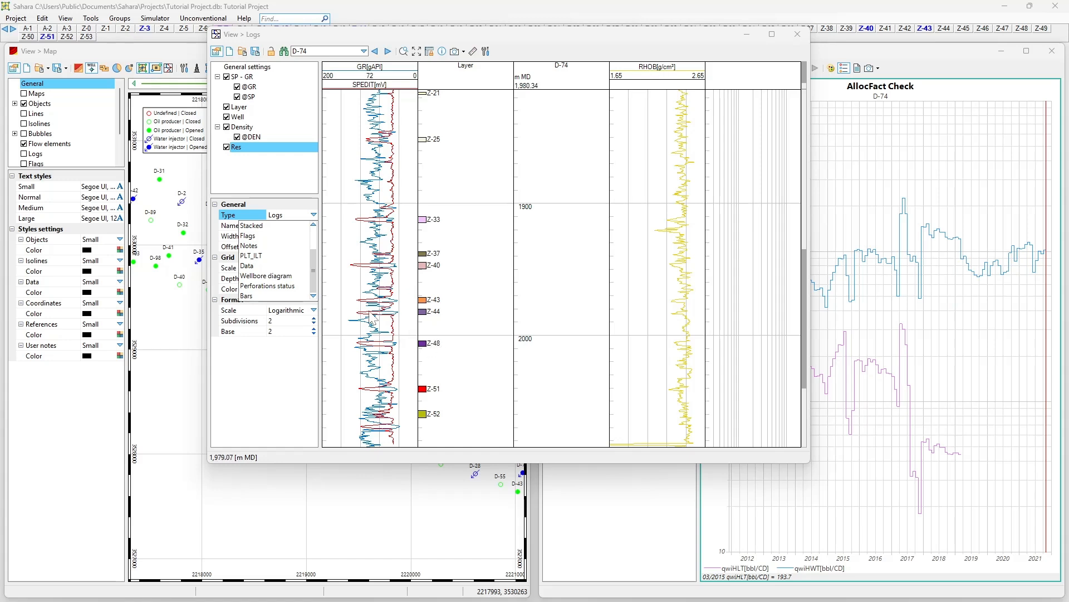
scroll(431, 334, down, 1)
scroll(431, 334, down, 1)
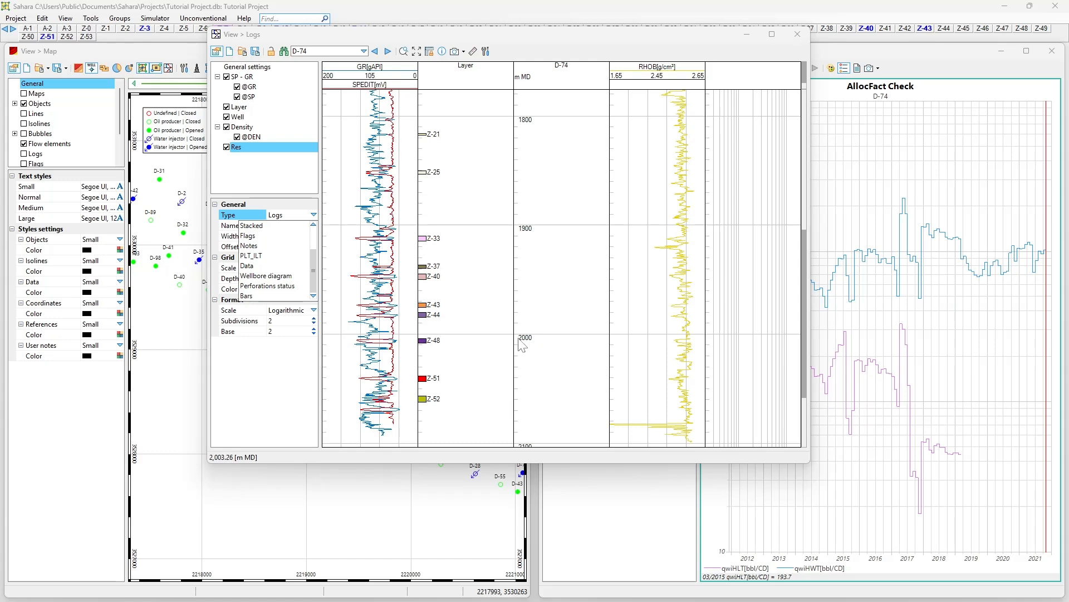
scroll(284, 276, up, 2)
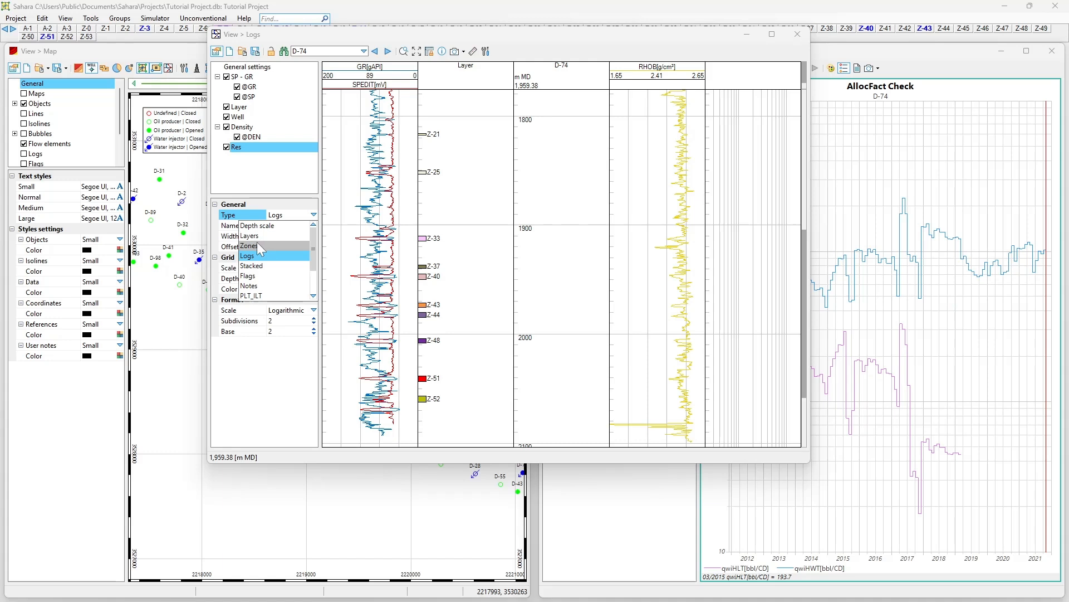
scroll(261, 253, down, 2)
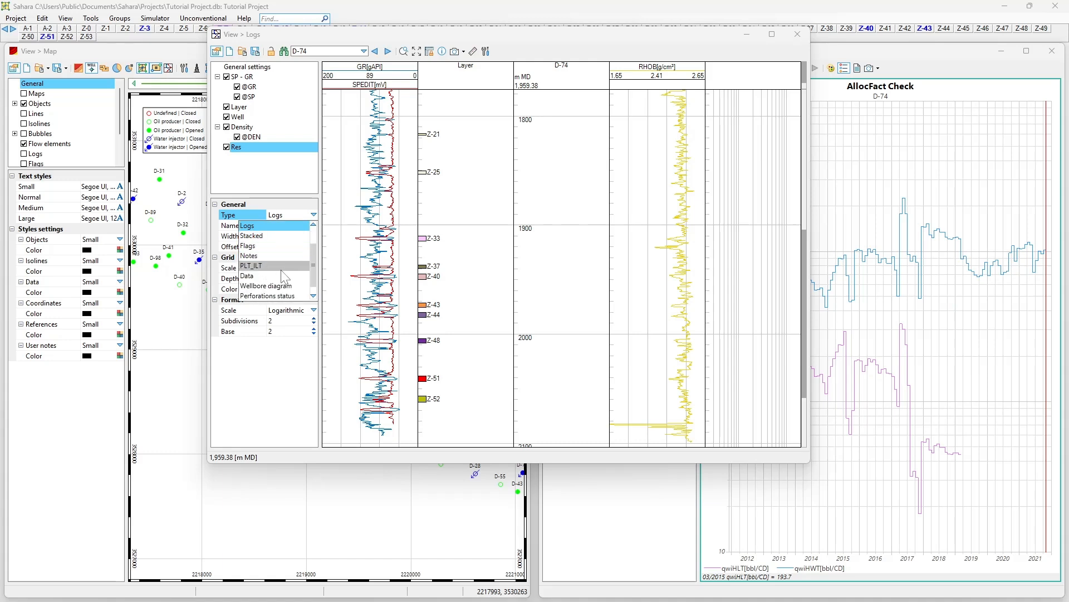
scroll(260, 253, down, 1)
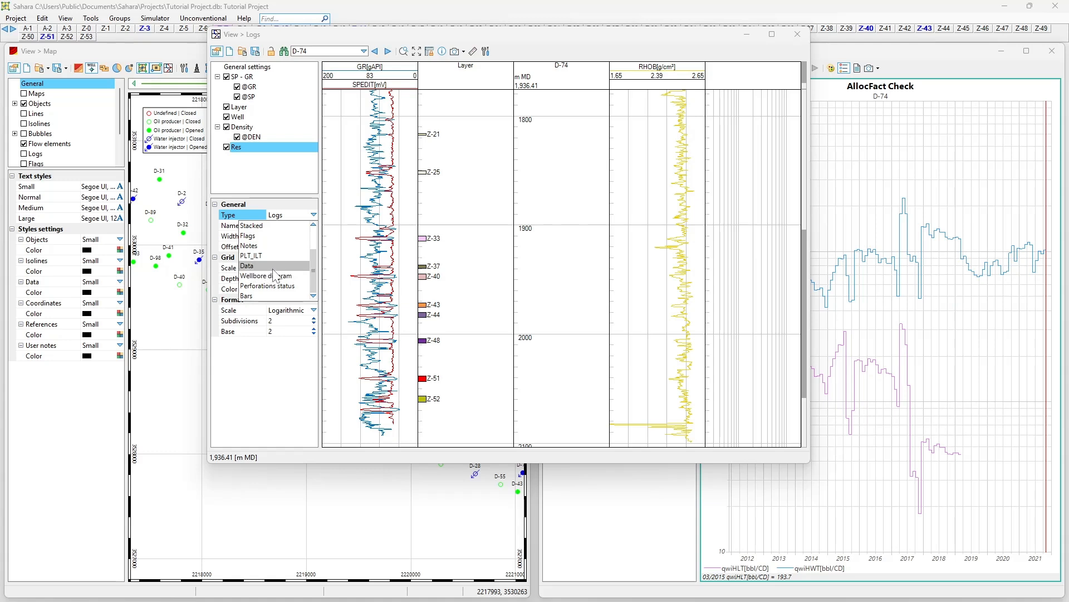
Step: Move the Logs window off the map to view the wells, and bring it back over the map
drag(325, 32, 606, 90)
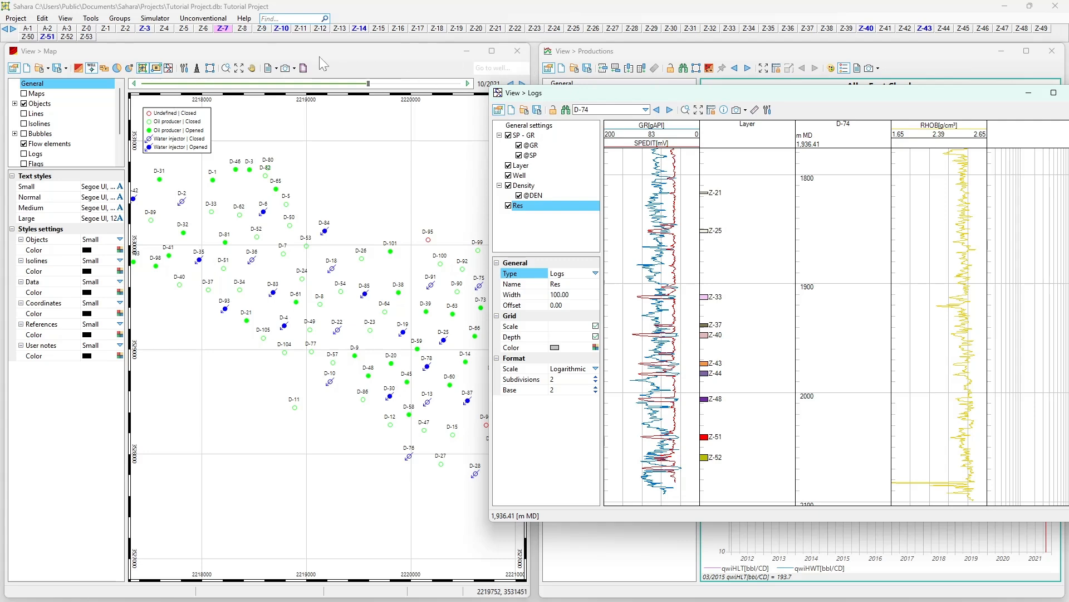
drag(674, 93, 375, 82)
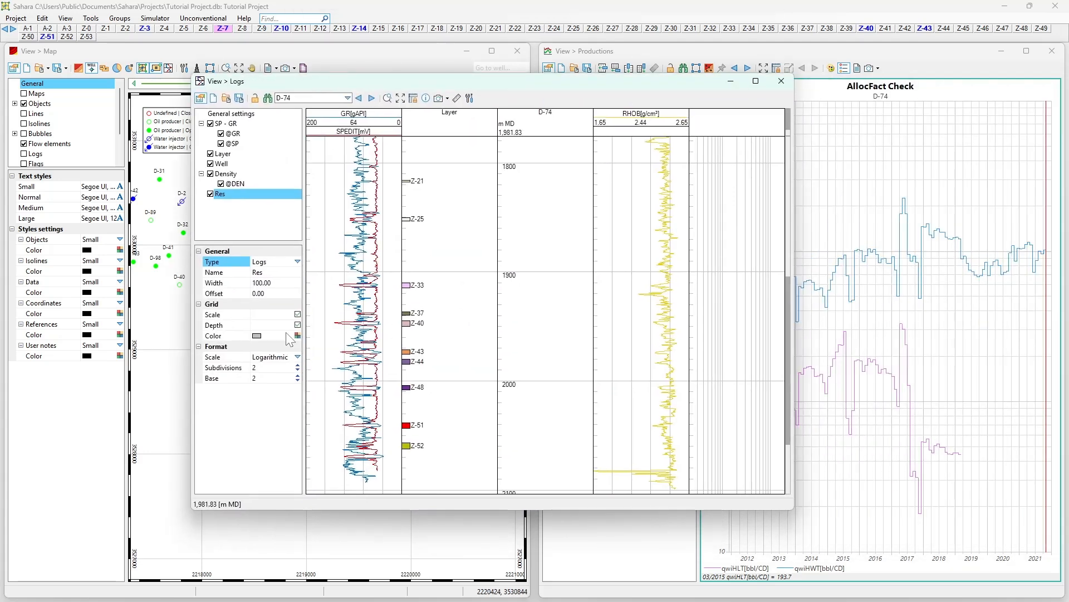
Step: Try a width of 200 for the Res track, and set it back to 100
click(298, 262)
click(256, 270)
click(264, 272)
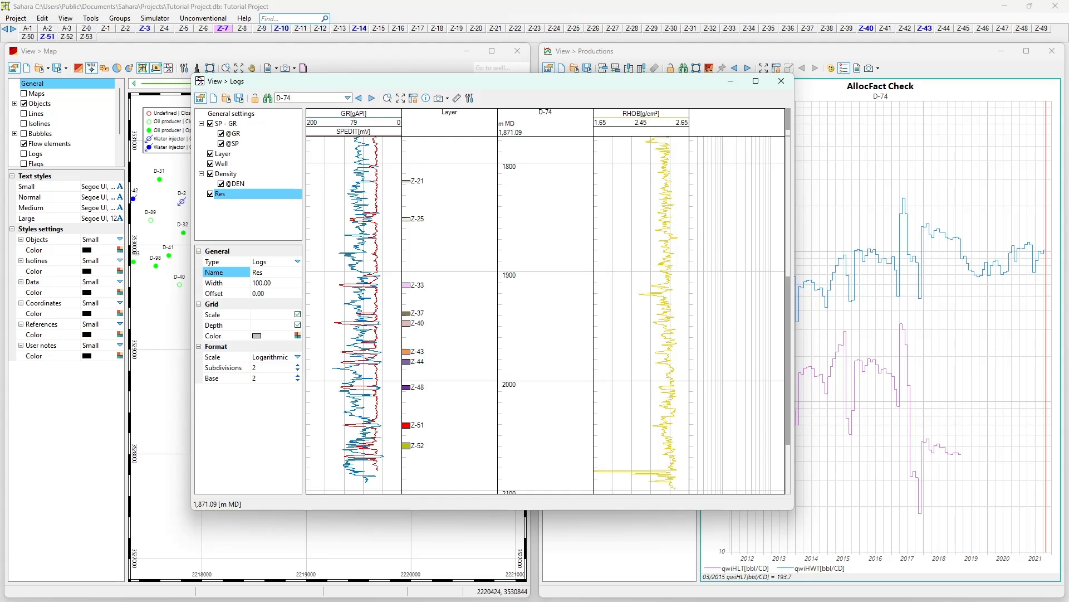
key(Tab)
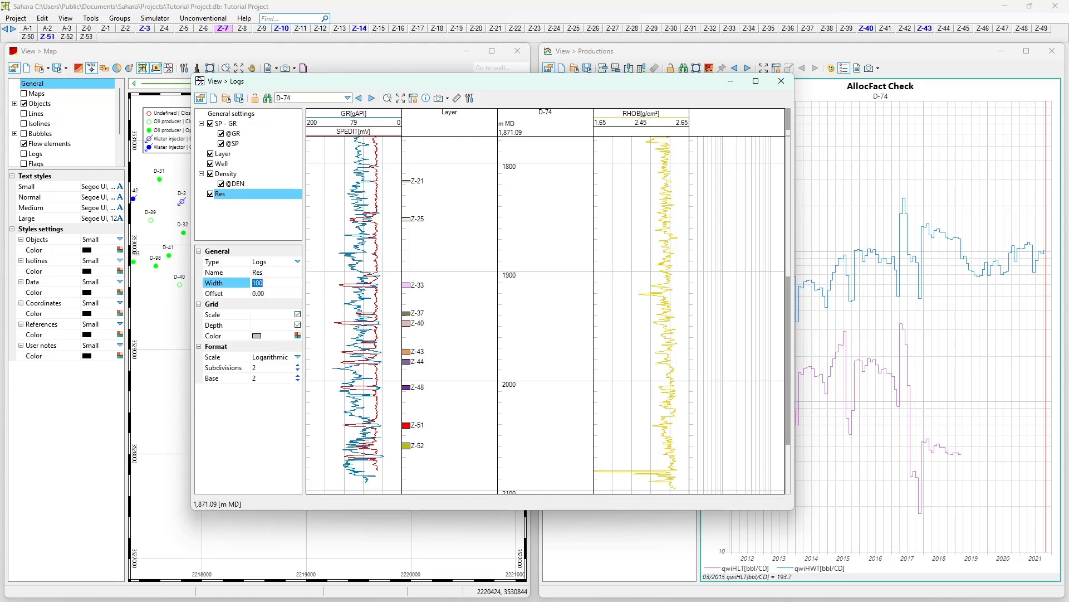
text(2)
key(Return)
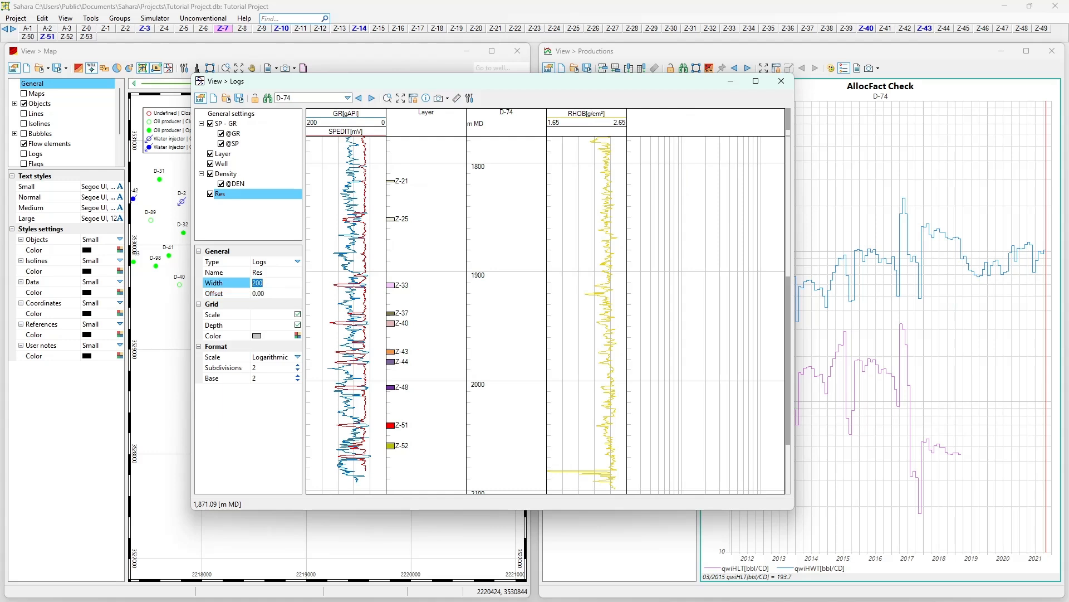
key(Return)
key(Return)
text(100)
key(Tab)
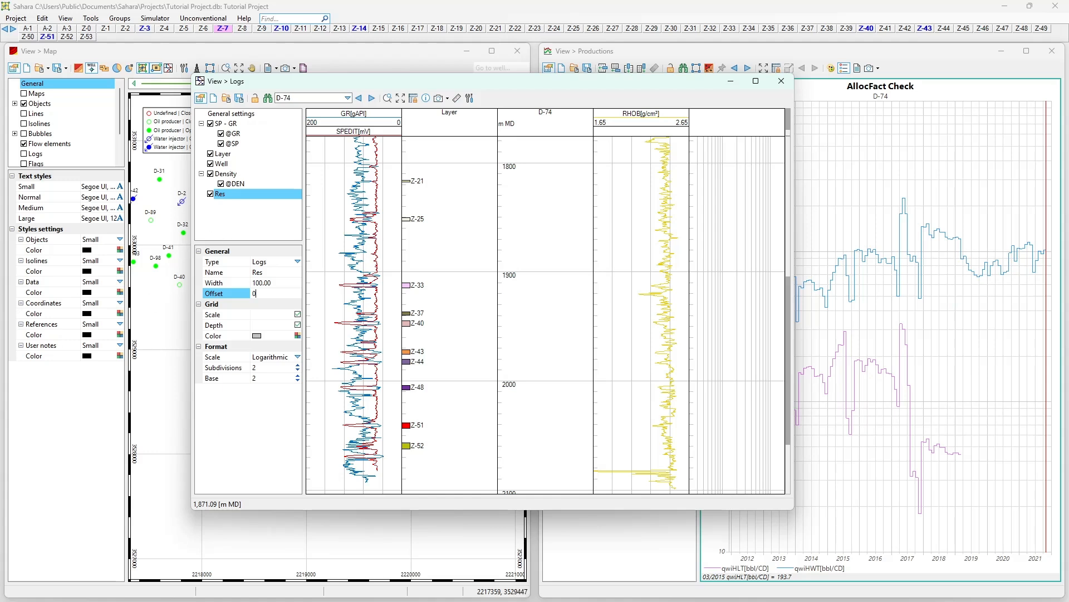
Step: Try an offset of 10 for the Res track, and set it back to 0
click(245, 296)
text(10)
key(Return)
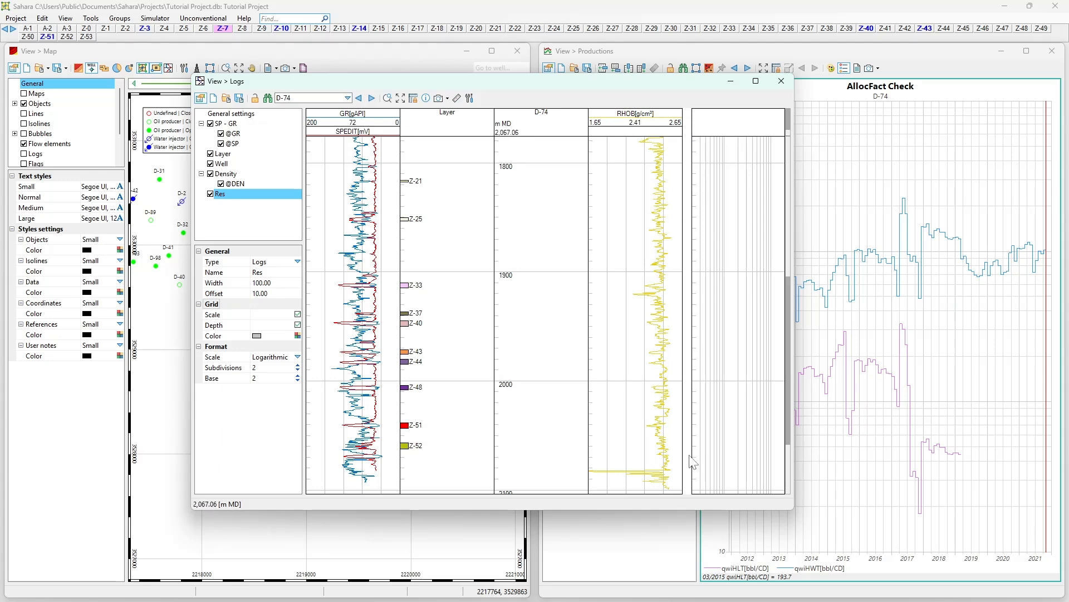
click(289, 294)
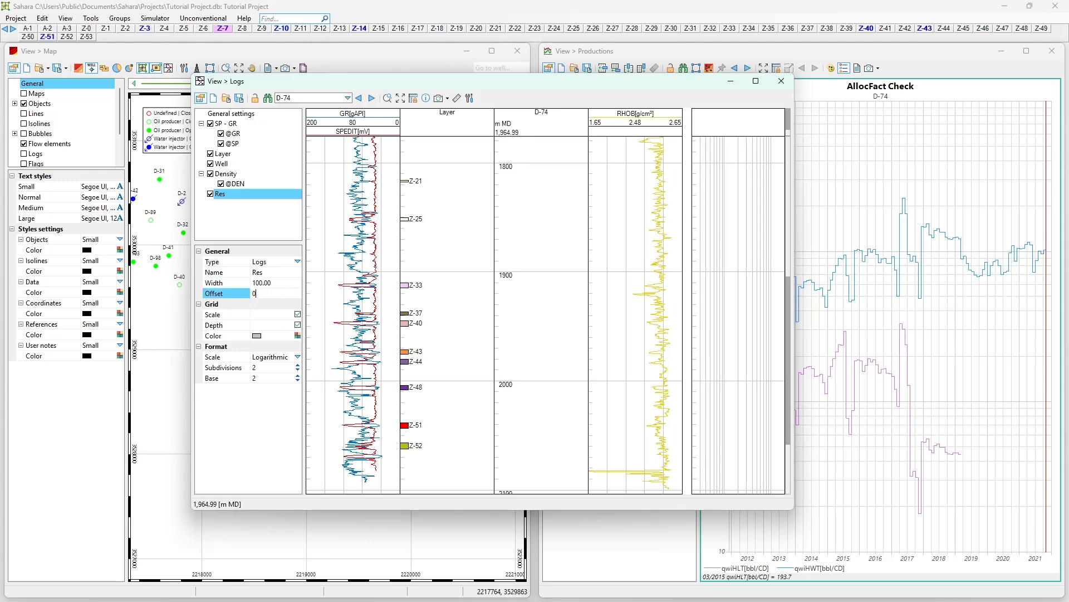
text(0)
key(Return)
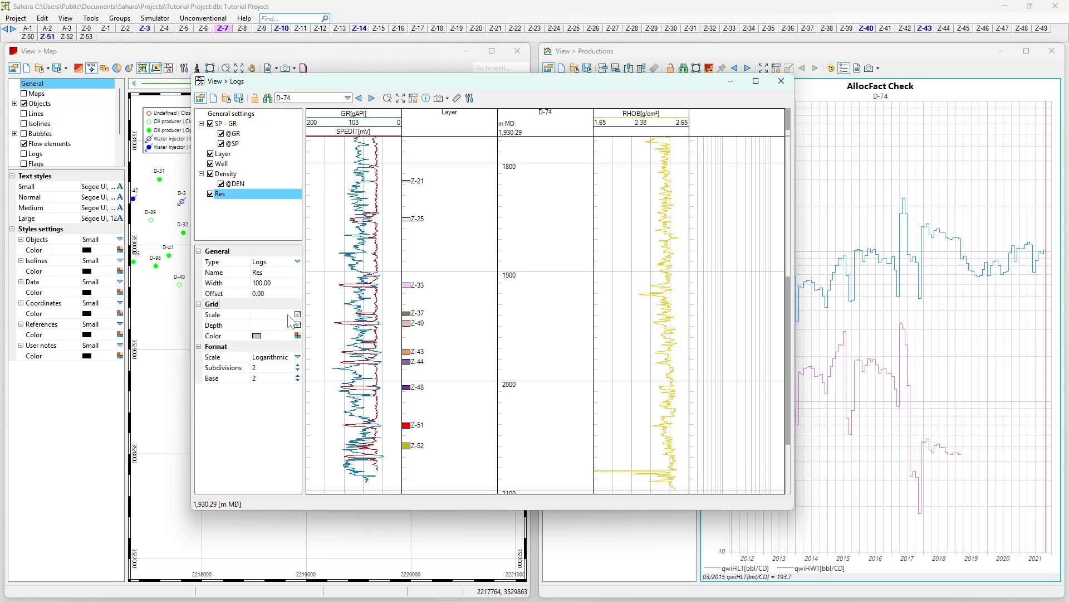
Step: Turn the Res track's scale and depth grid lines off and back on, one after the other
click(298, 315)
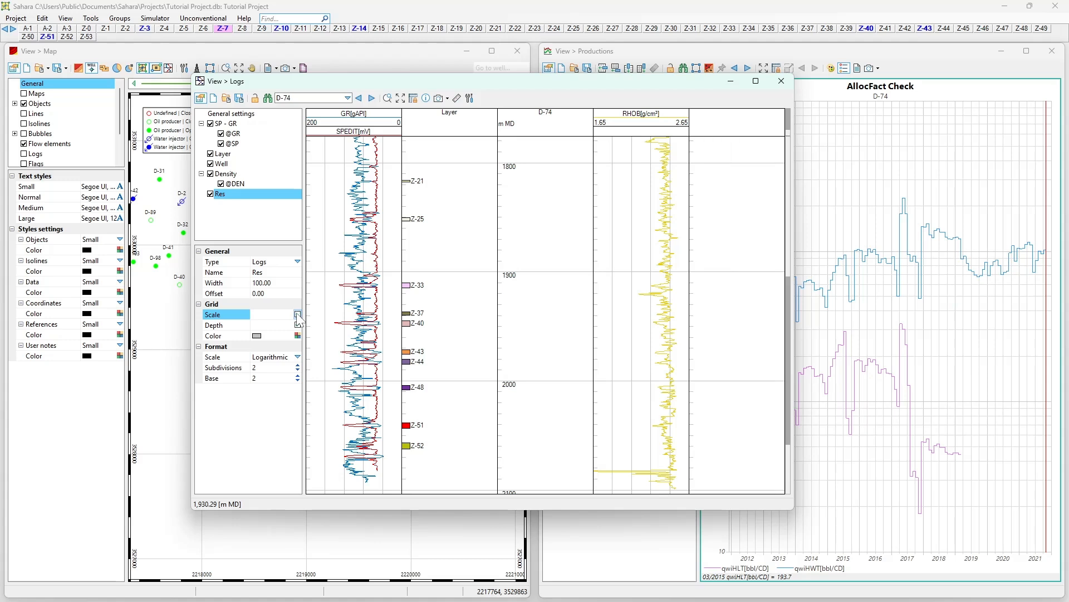
click(298, 315)
click(298, 326)
click(298, 325)
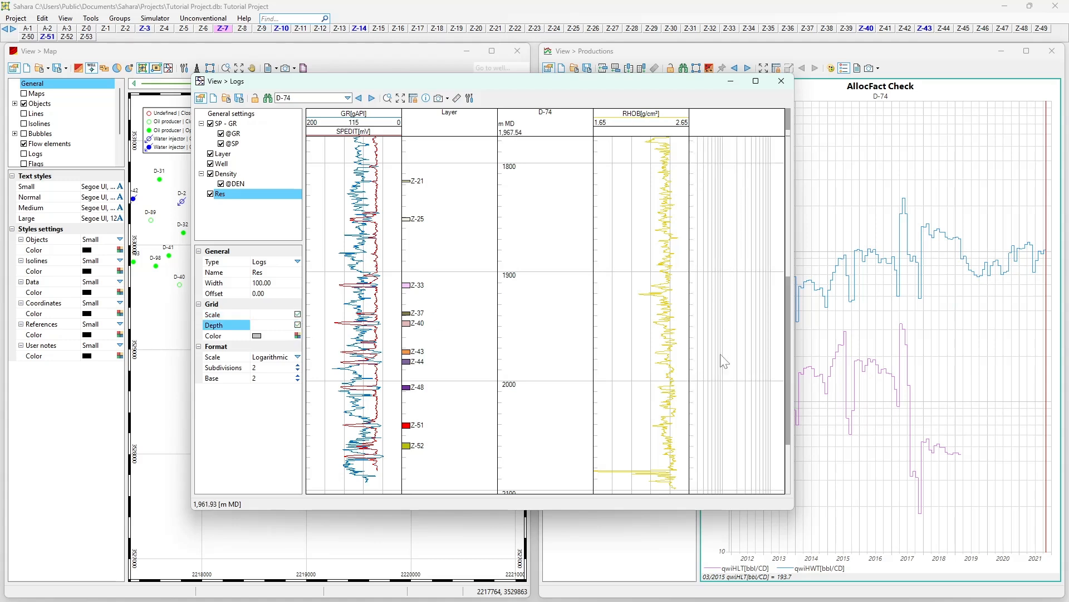
click(298, 326)
click(298, 326)
Step: Try yellow, dark blue and dark red as the Res track's grid color, and set it back to light grey
click(298, 336)
click(313, 367)
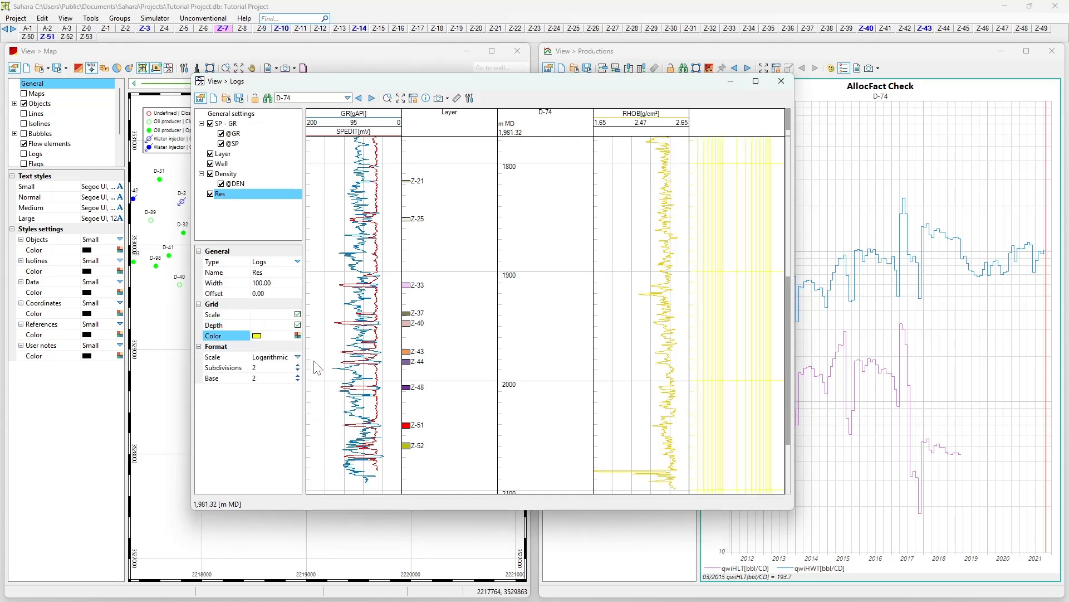
click(298, 336)
click(270, 366)
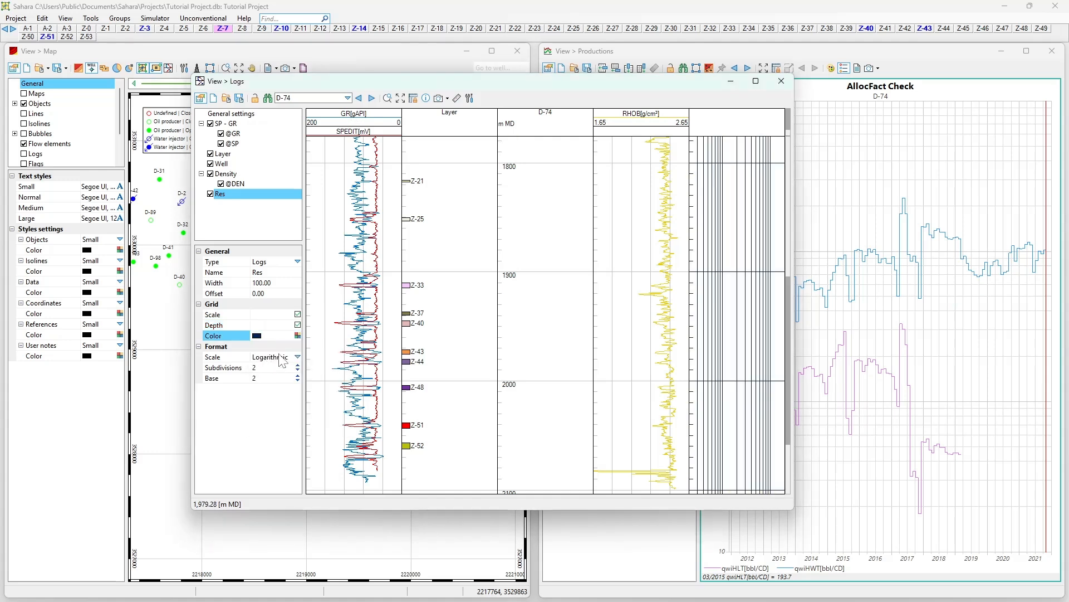
click(298, 336)
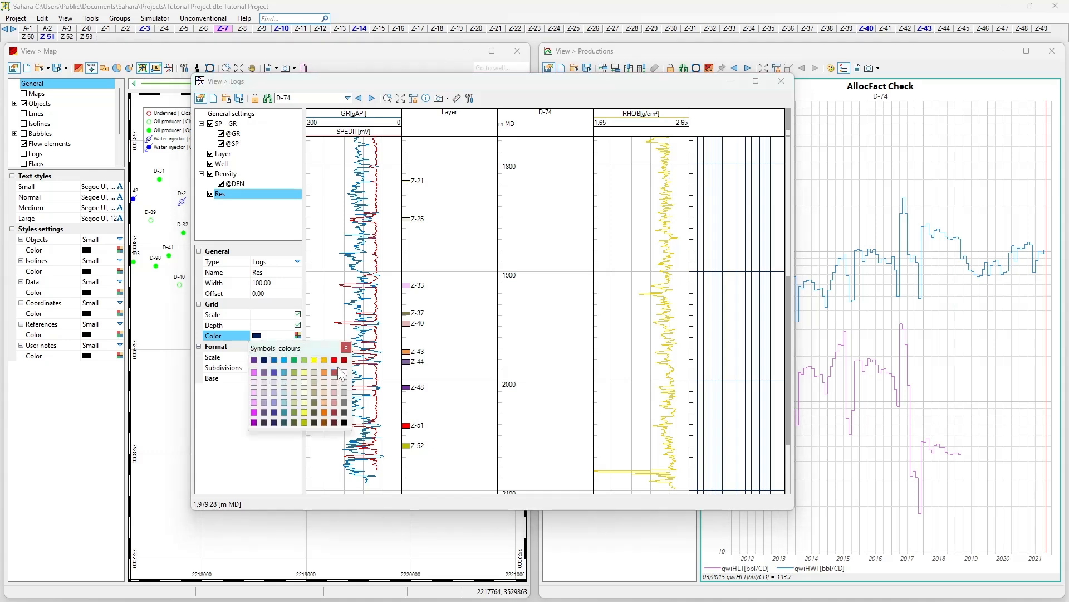
click(336, 371)
click(298, 336)
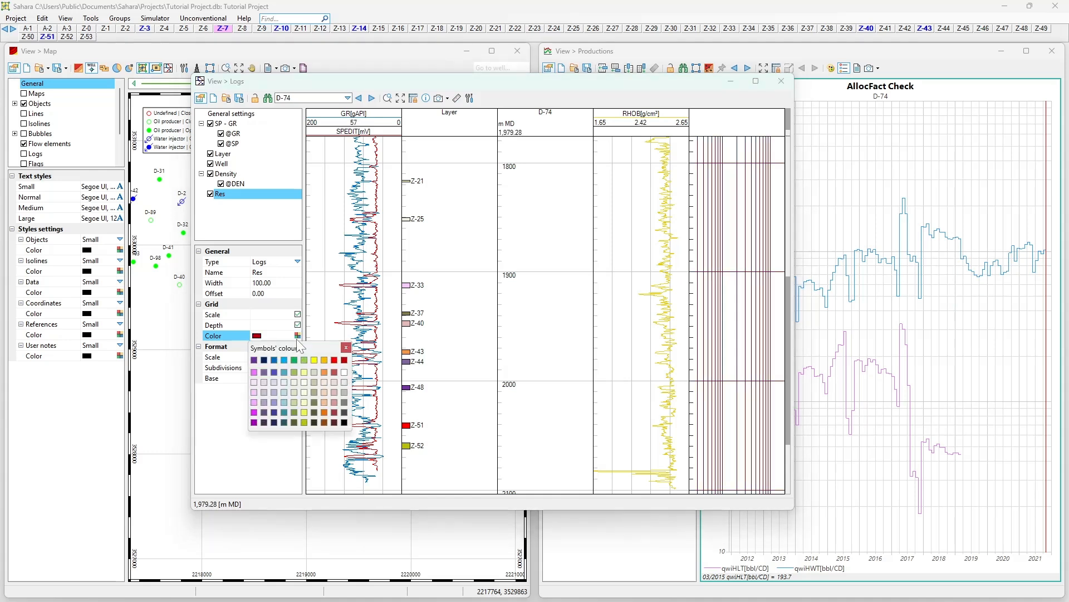
click(343, 383)
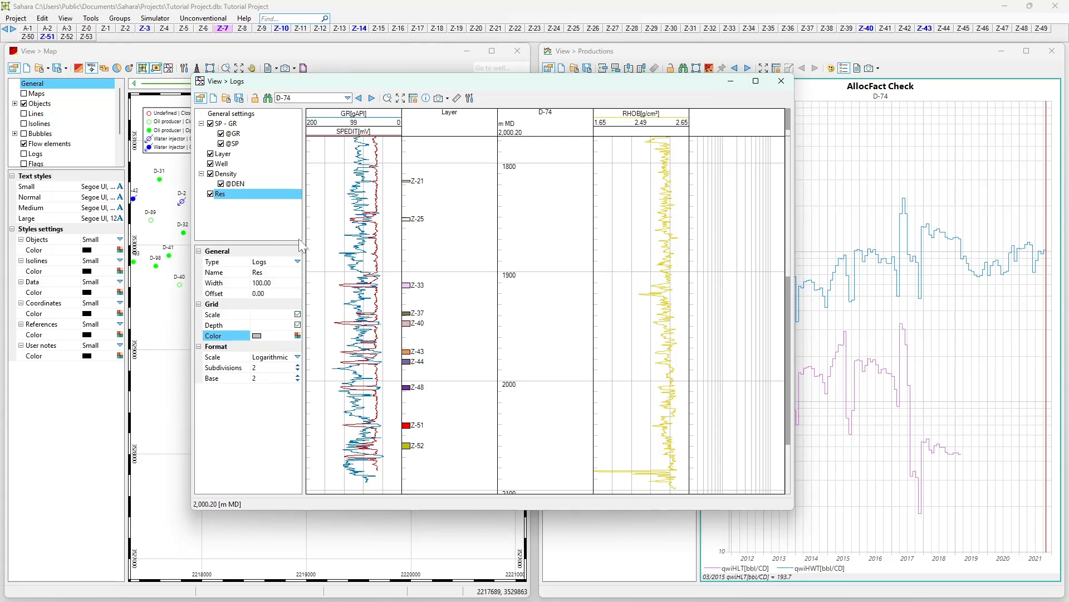
Step: Try a Linear scale with 8 and 6 subdivisions on the Res track, and switch the scale back to Logarithmic
click(297, 357)
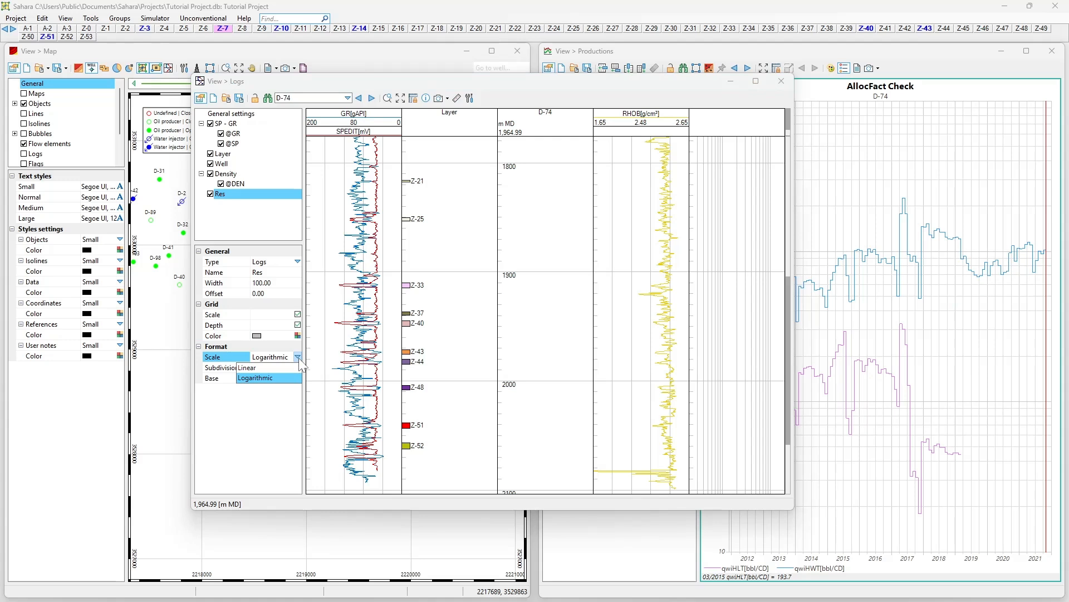
click(286, 367)
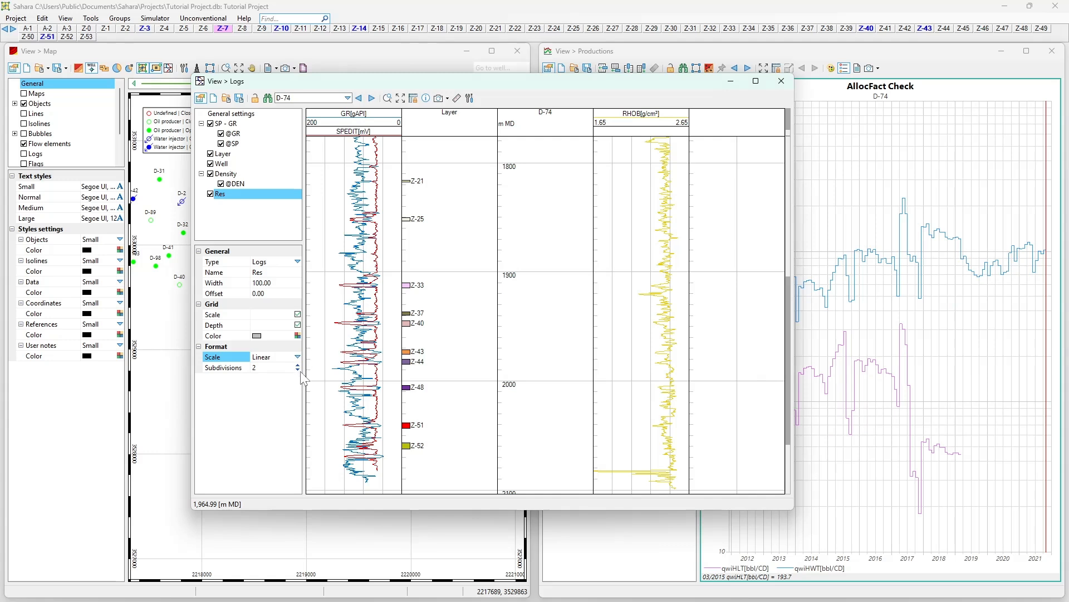
click(298, 370)
click(298, 365)
click(298, 365)
click(298, 366)
click(298, 370)
click(297, 365)
click(298, 365)
click(297, 366)
click(297, 366)
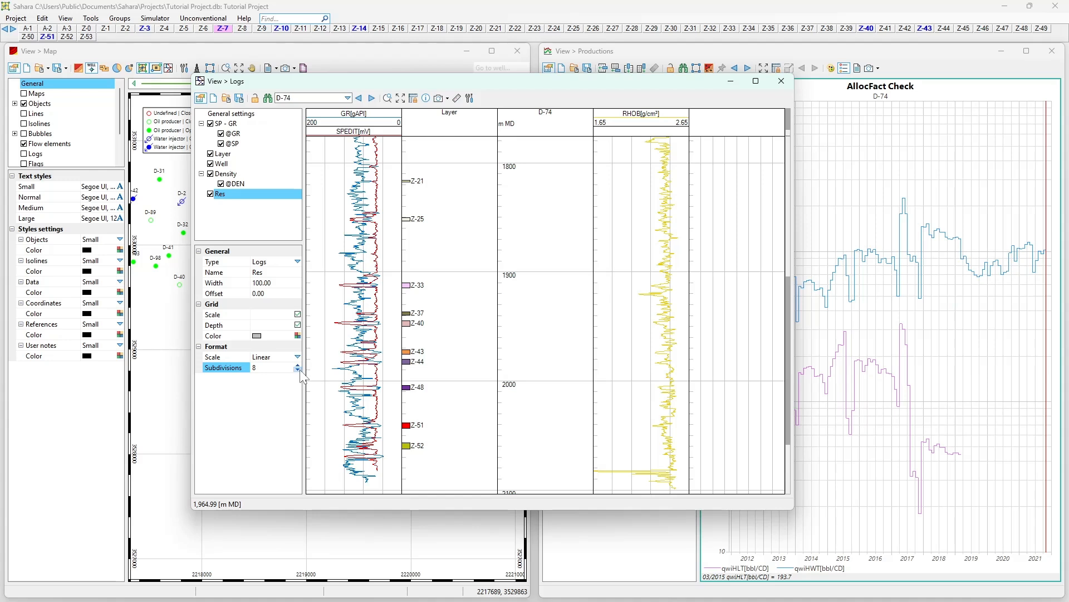
click(297, 370)
click(297, 370)
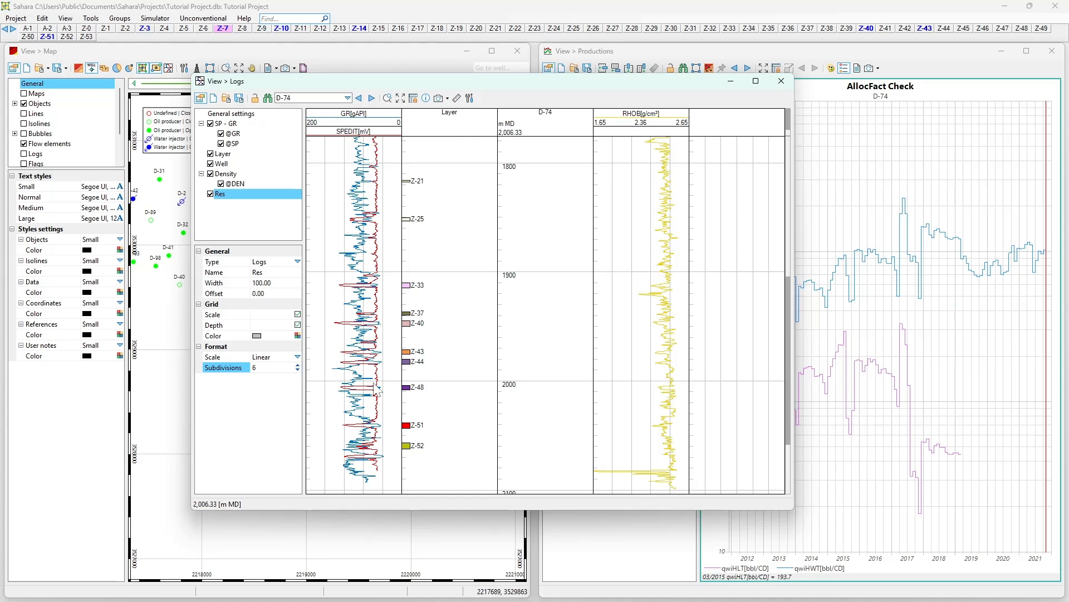
click(298, 356)
click(287, 377)
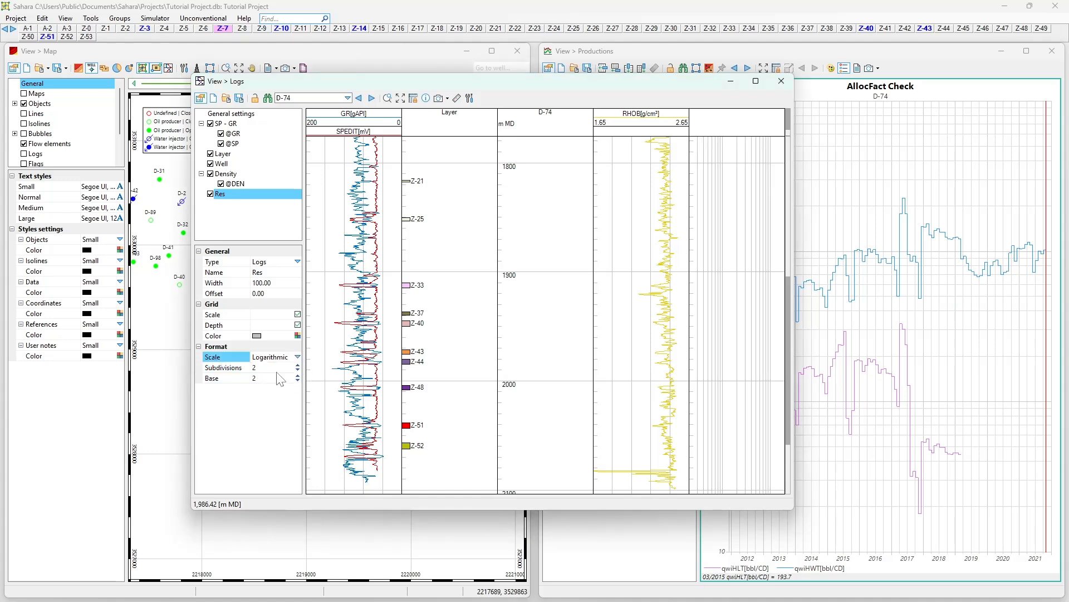
Step: Try 4 subdivisions on the Res track's logarithmic scale, and set them back to 2
click(279, 369)
click(297, 365)
click(297, 365)
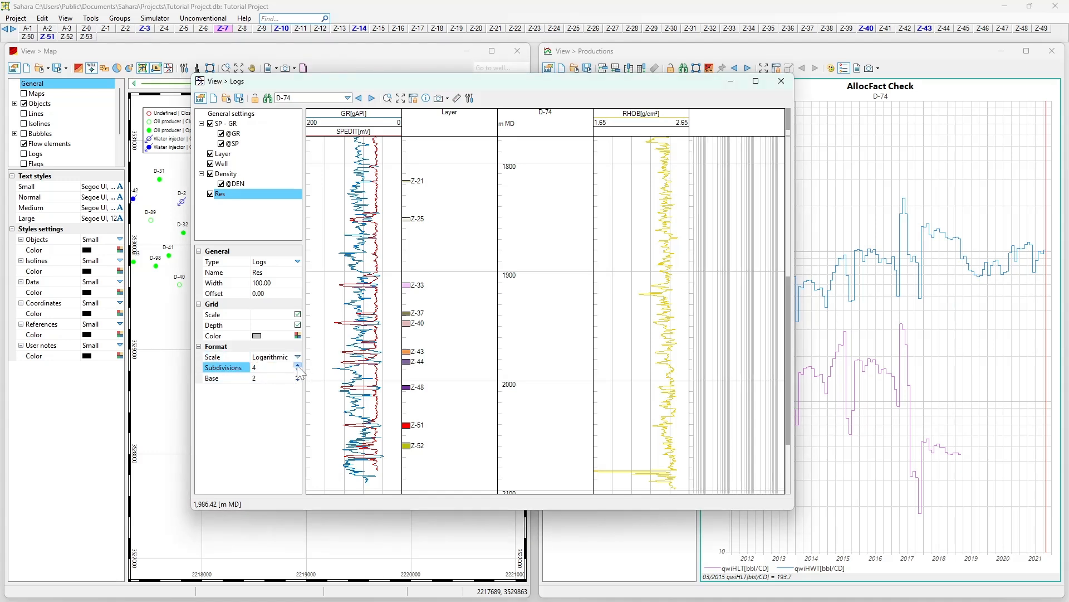
click(297, 370)
click(297, 370)
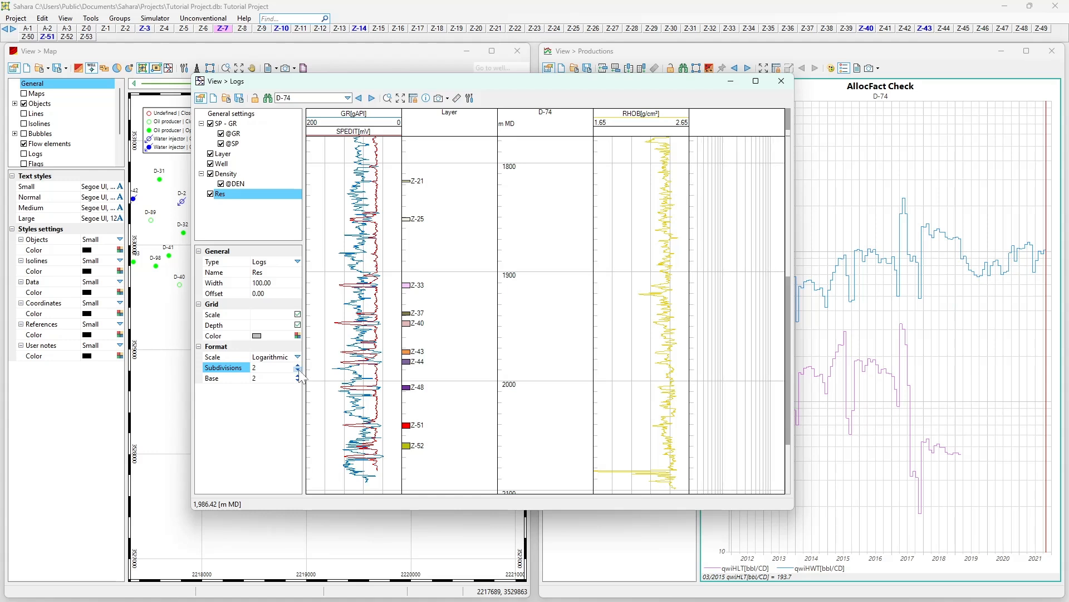
key(Tab)
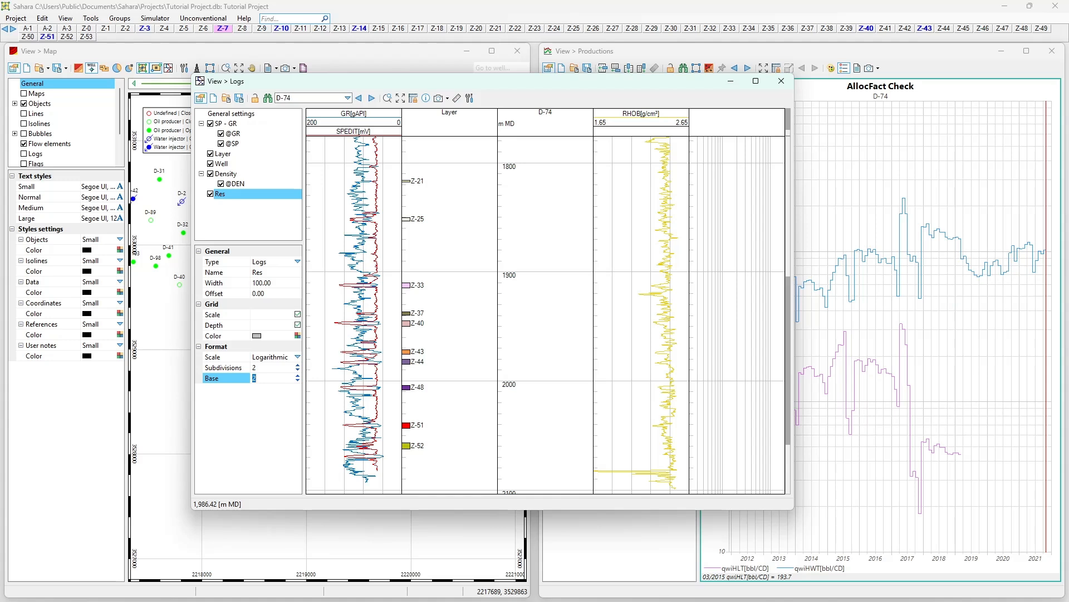
key(shift+Tab)
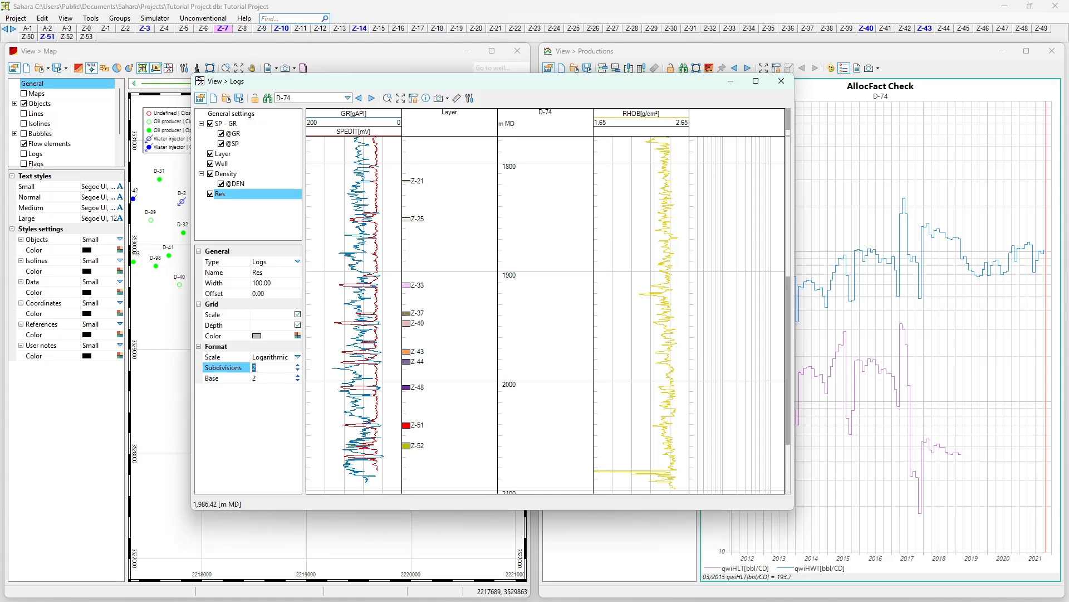
key(Tab)
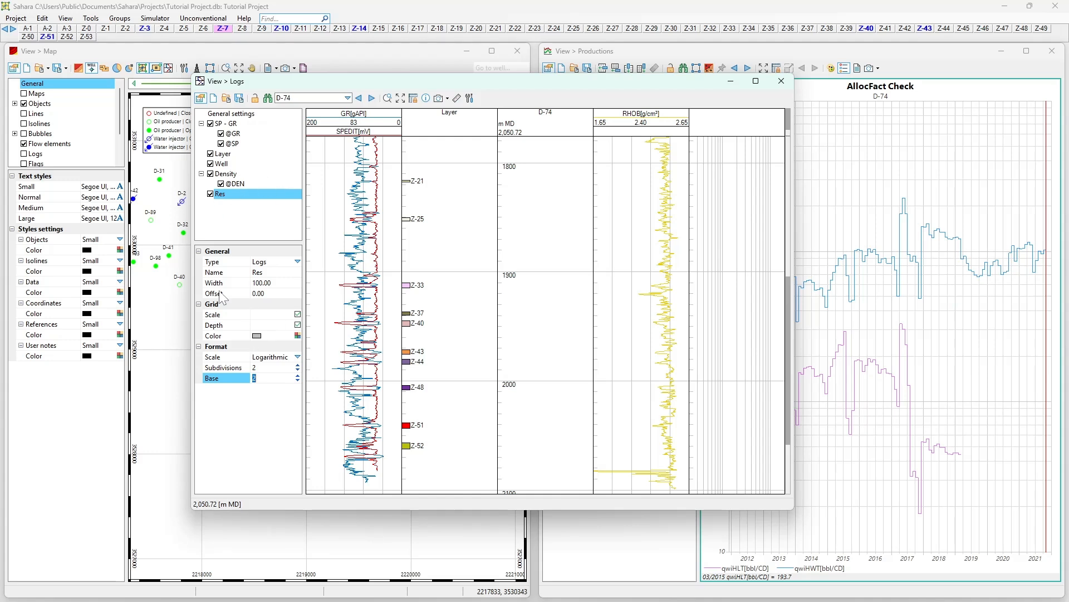
right_click(223, 199)
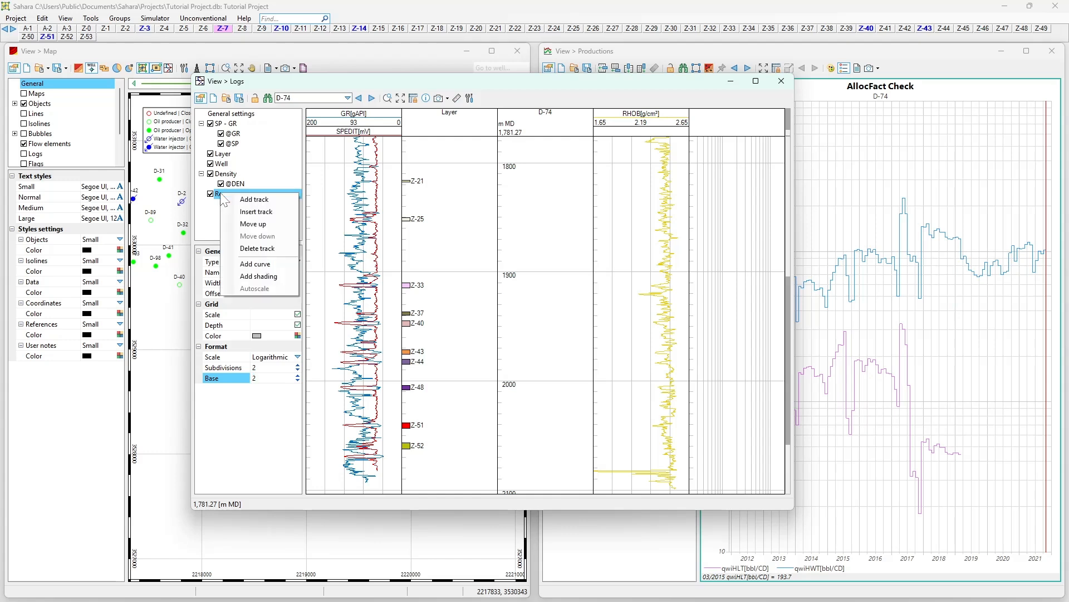
click(262, 266)
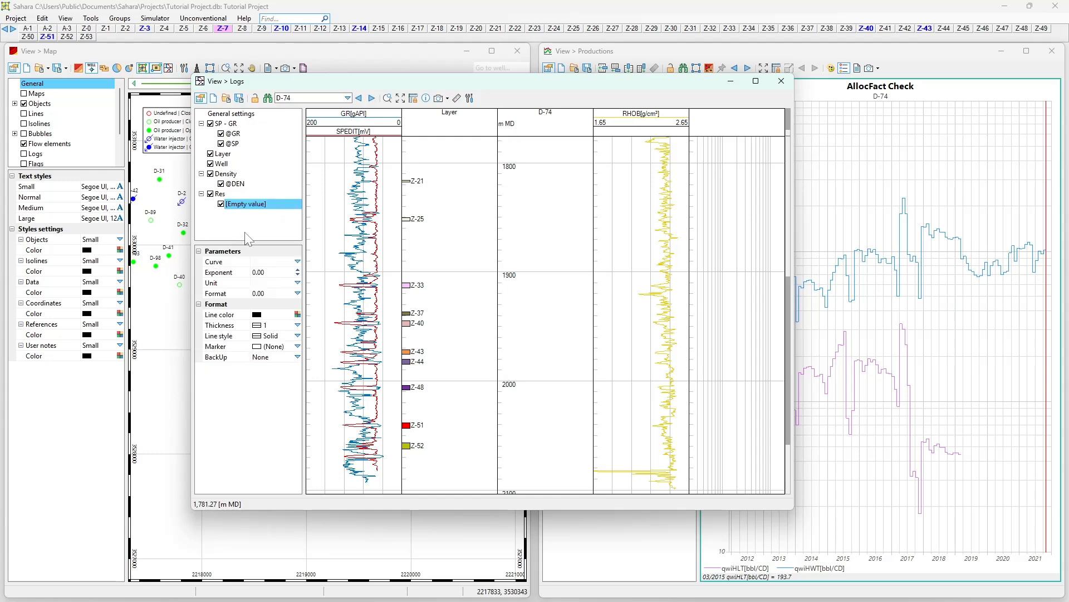
click(298, 261)
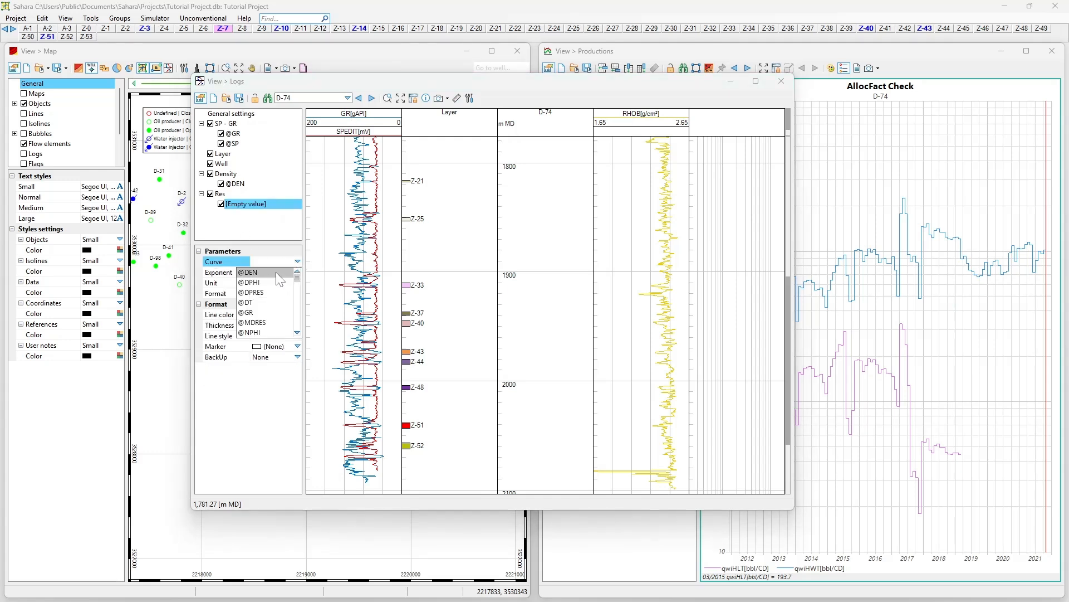
scroll(274, 281, down, 3)
scroll(267, 282, up, 3)
scroll(265, 279, down, 2)
scroll(269, 290, up, 2)
scroll(270, 287, down, 4)
scroll(282, 292, down, 10)
scroll(279, 301, down, 8)
scroll(265, 332, up, 10)
scroll(265, 332, up, 3)
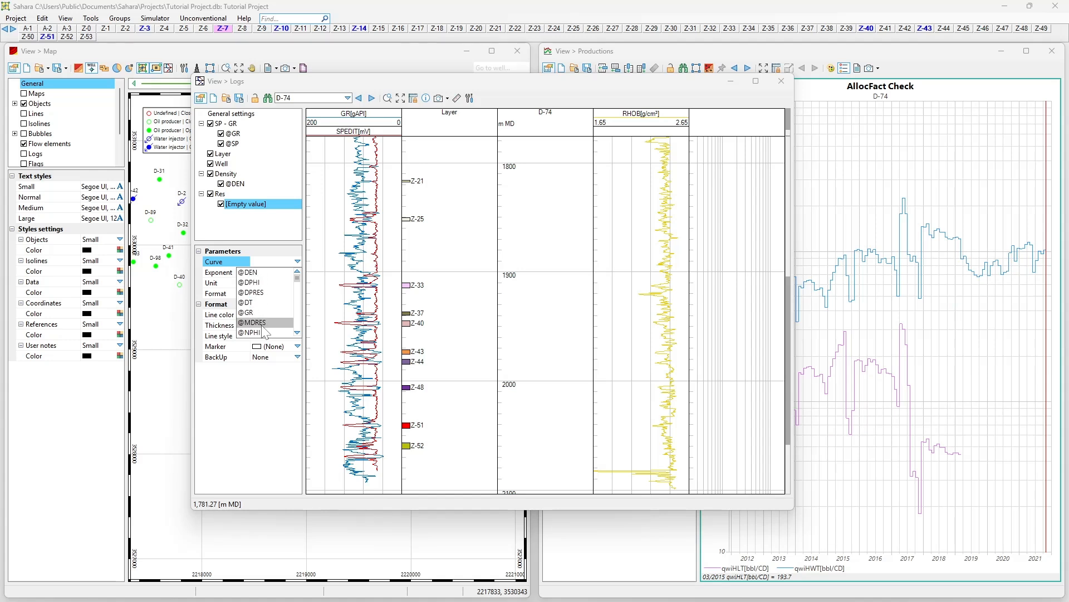
click(263, 294)
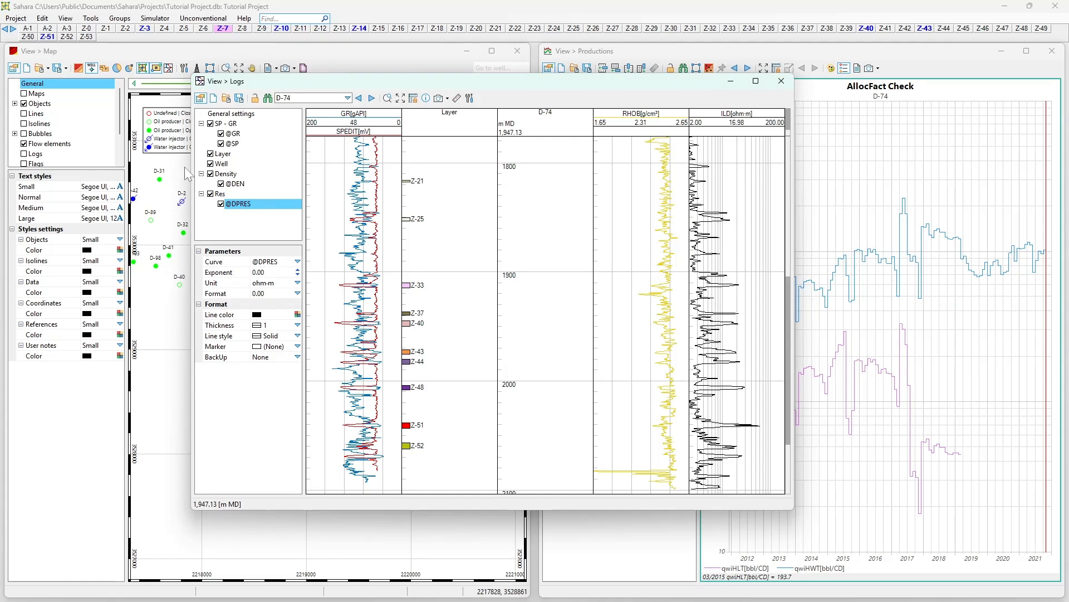
click(273, 272)
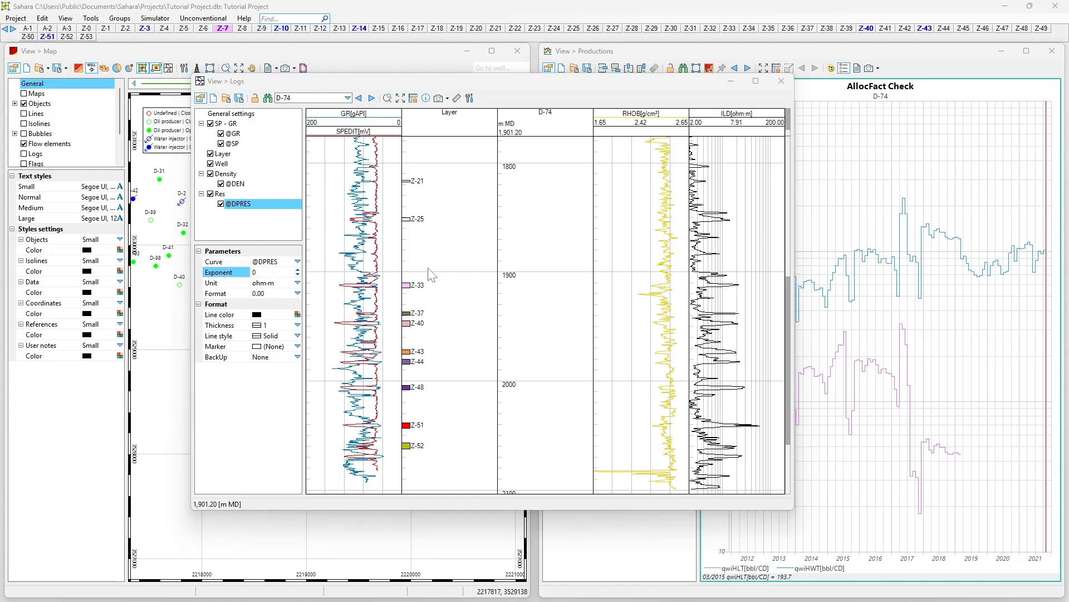
click(297, 275)
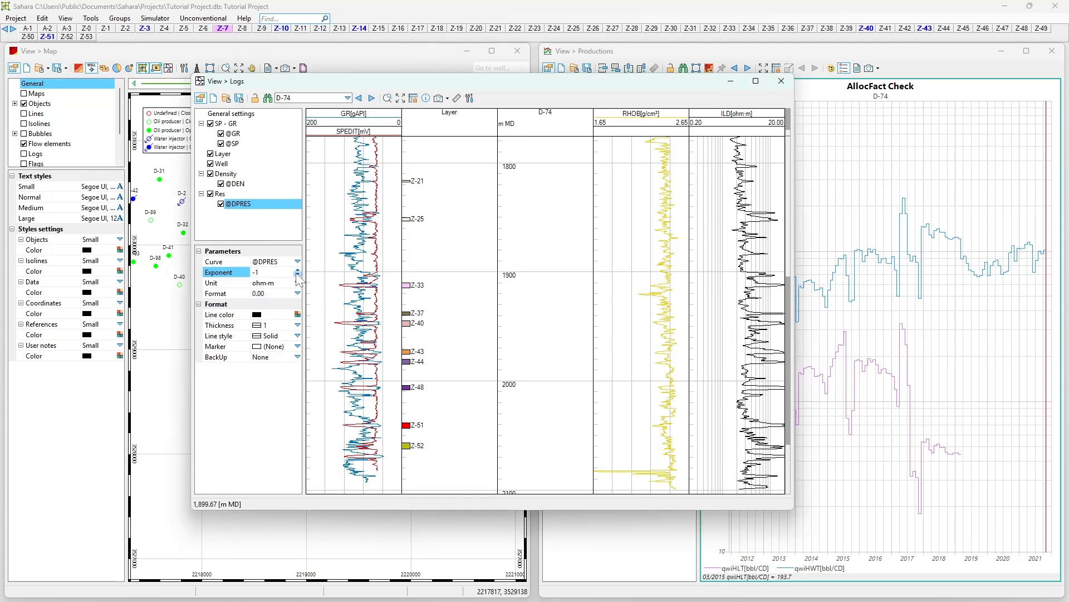
click(298, 283)
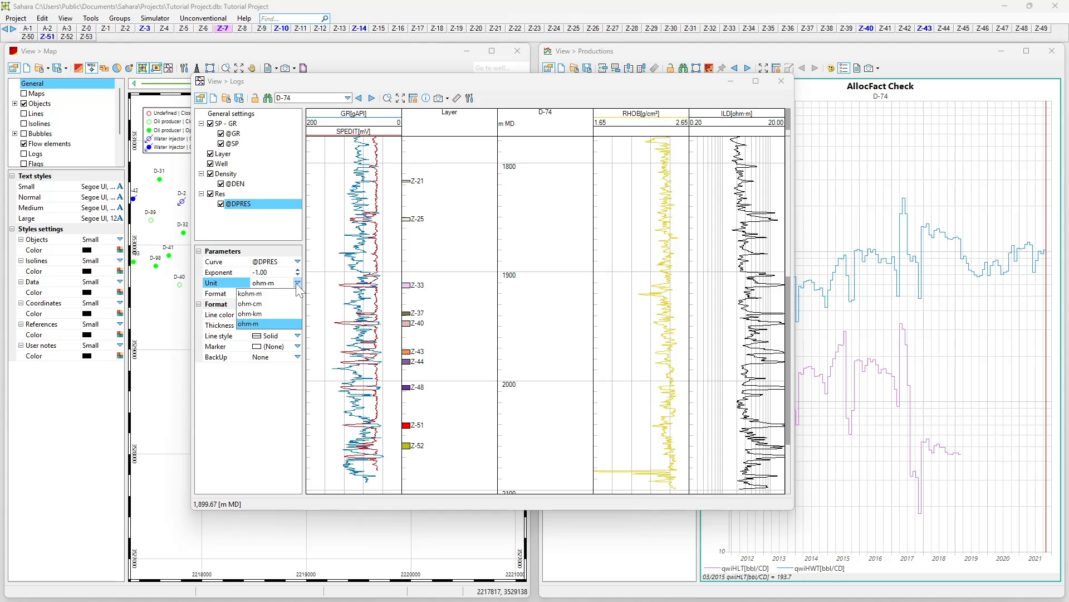
click(297, 283)
click(290, 294)
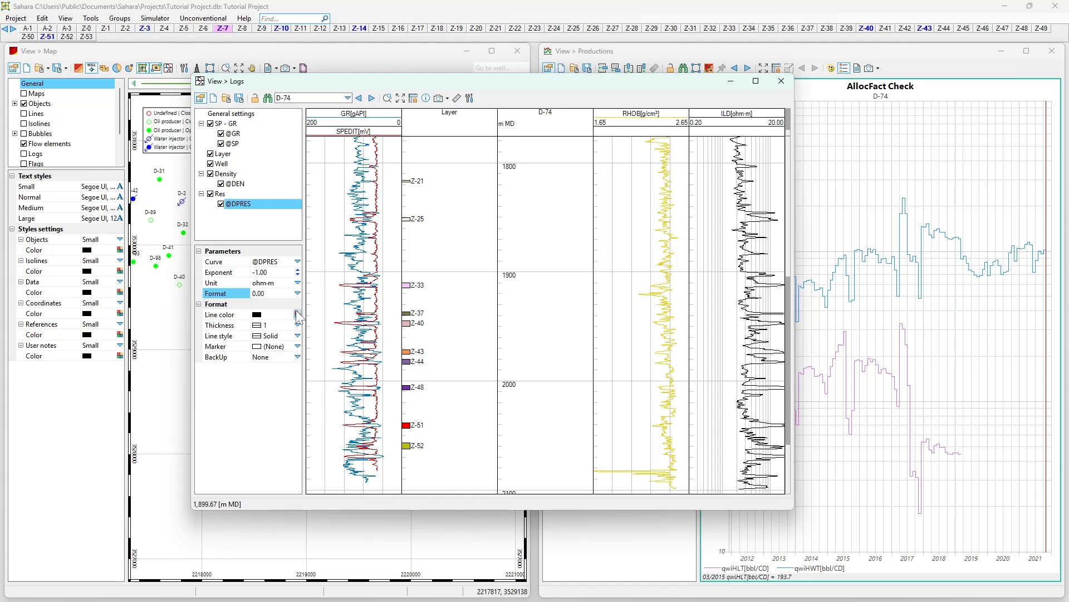
click(298, 314)
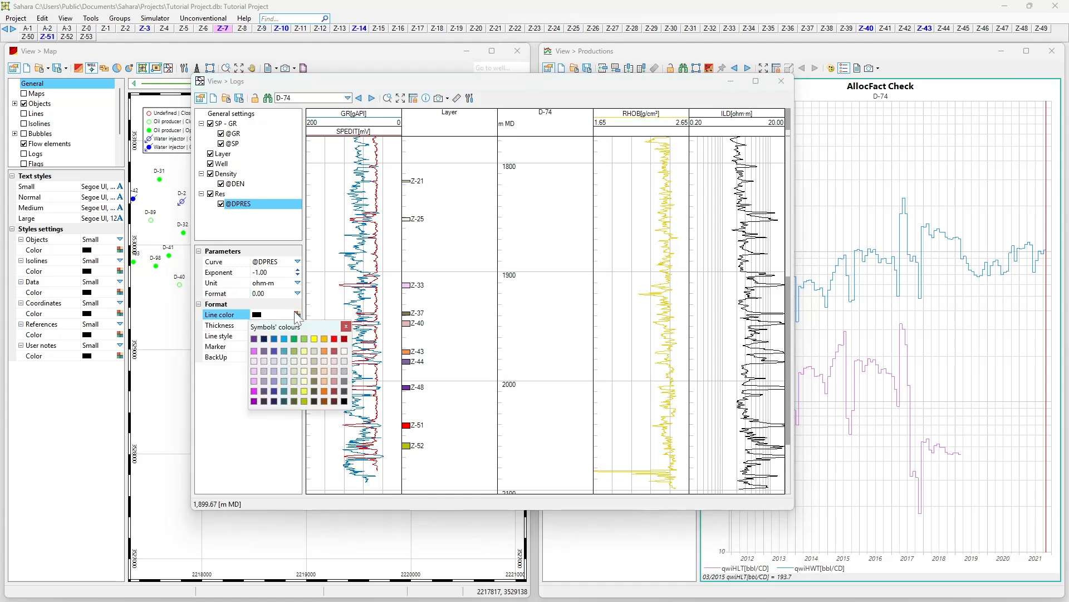
click(254, 350)
click(298, 315)
click(258, 343)
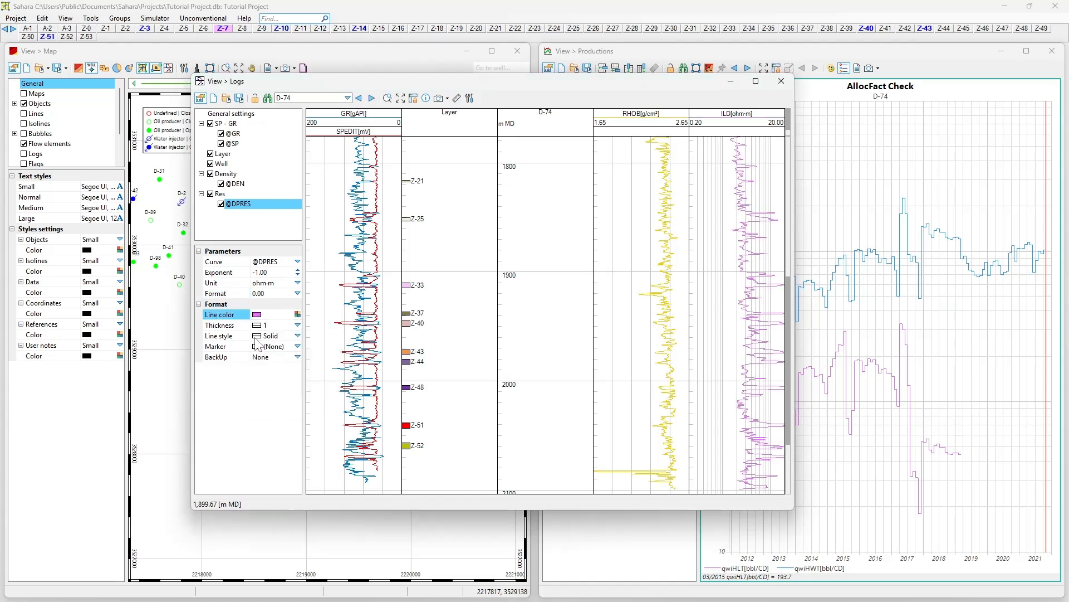
click(298, 314)
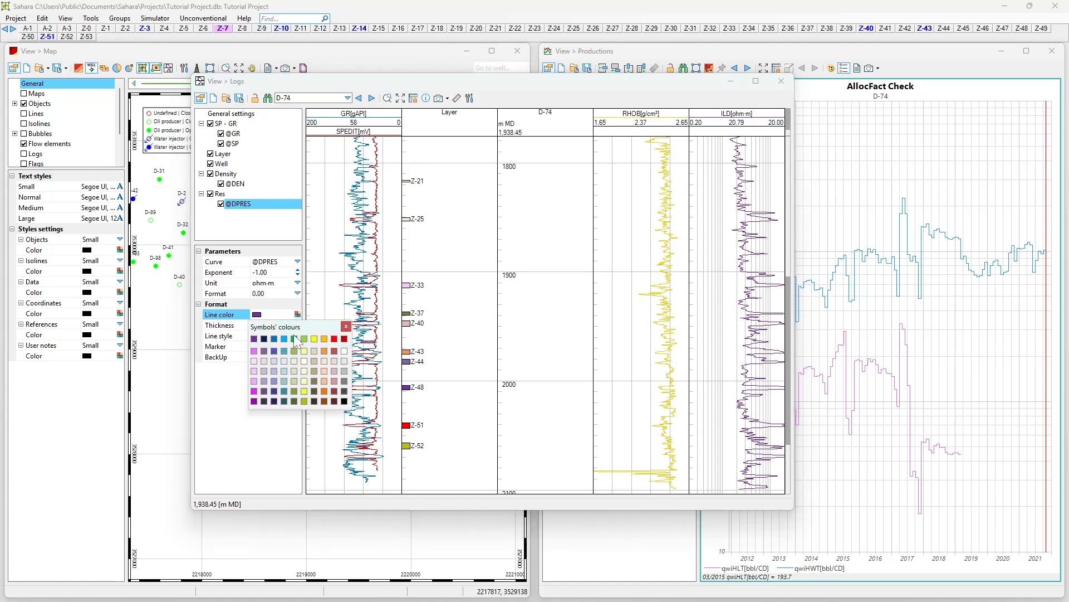
click(255, 392)
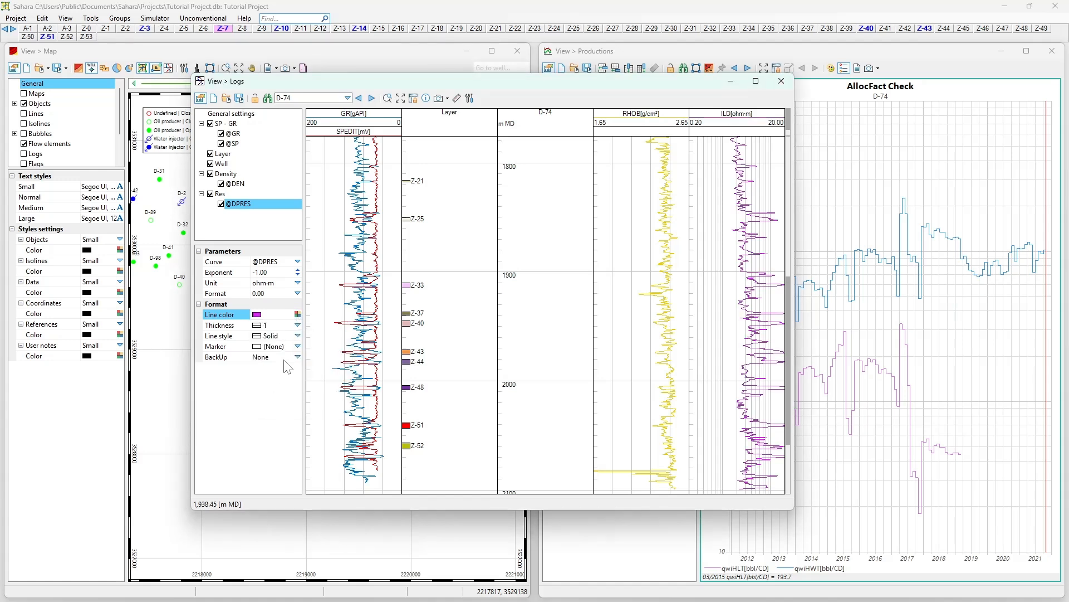
click(297, 325)
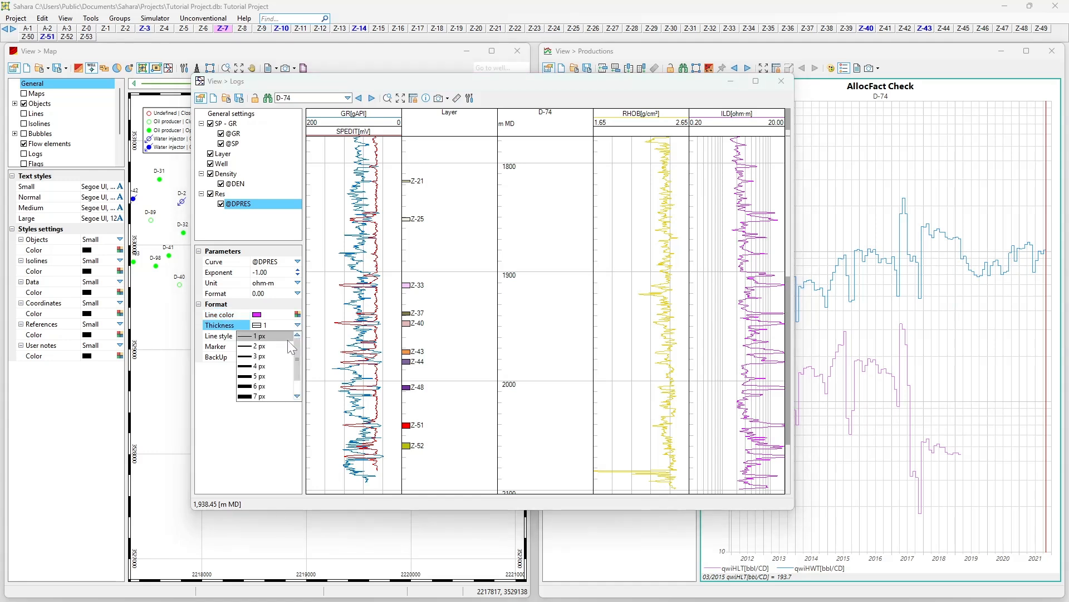
click(284, 346)
click(298, 325)
click(286, 337)
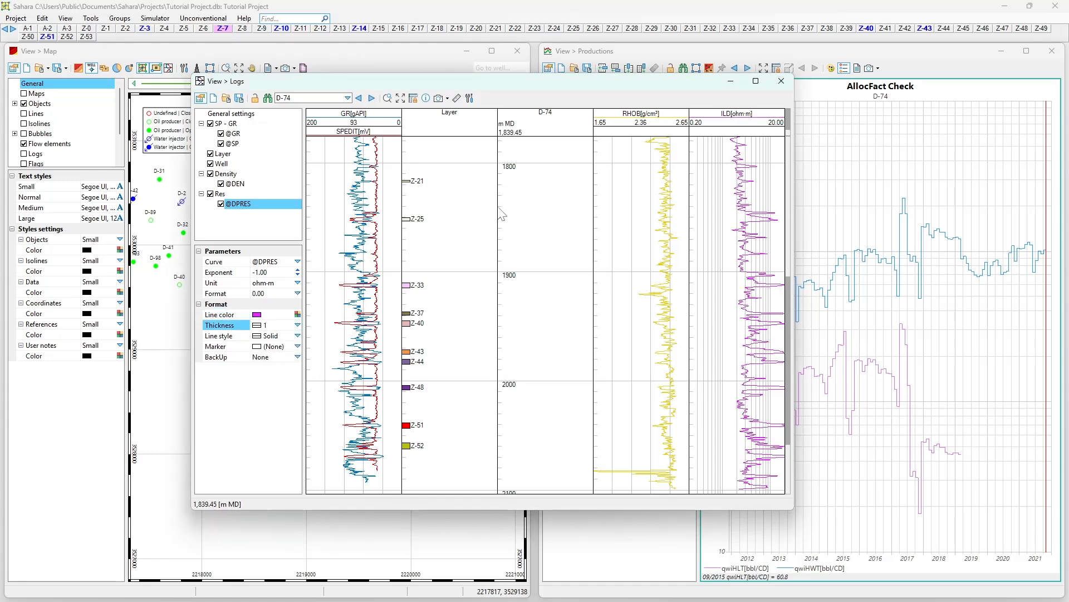
click(221, 194)
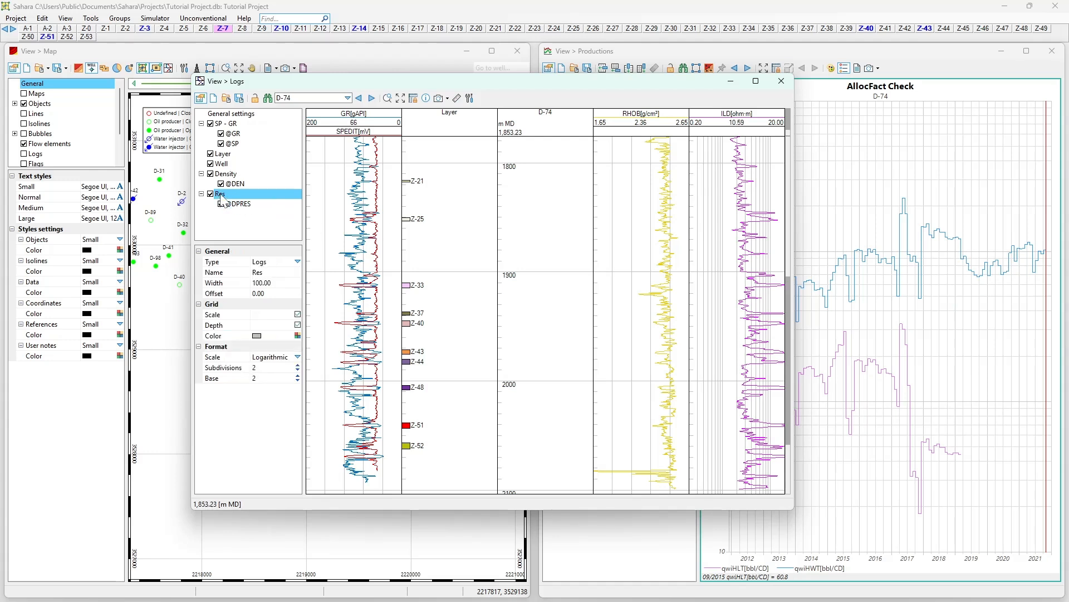
right_click(222, 196)
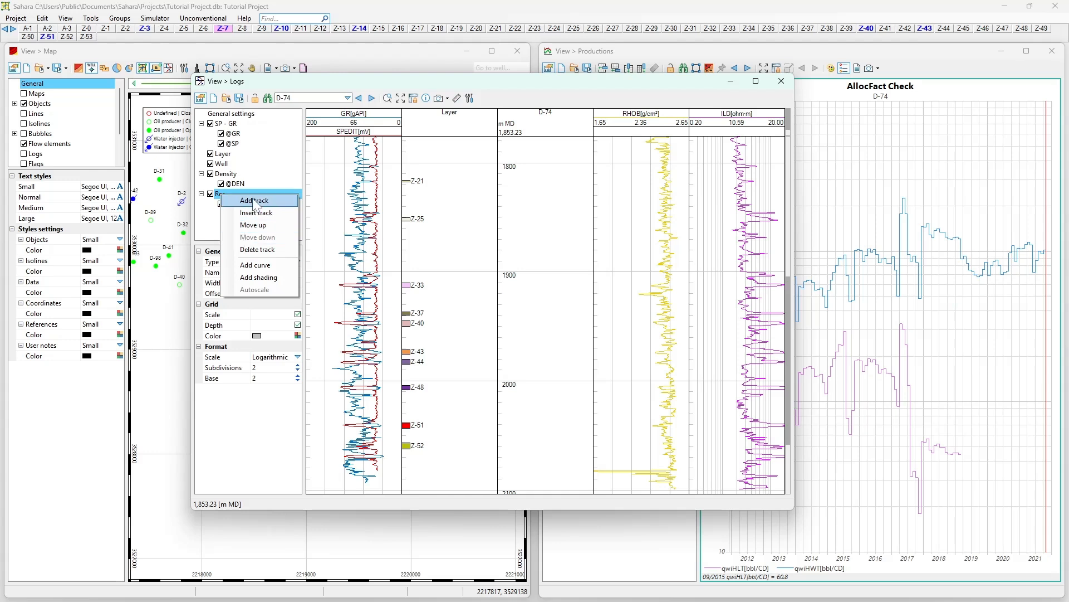
click(259, 265)
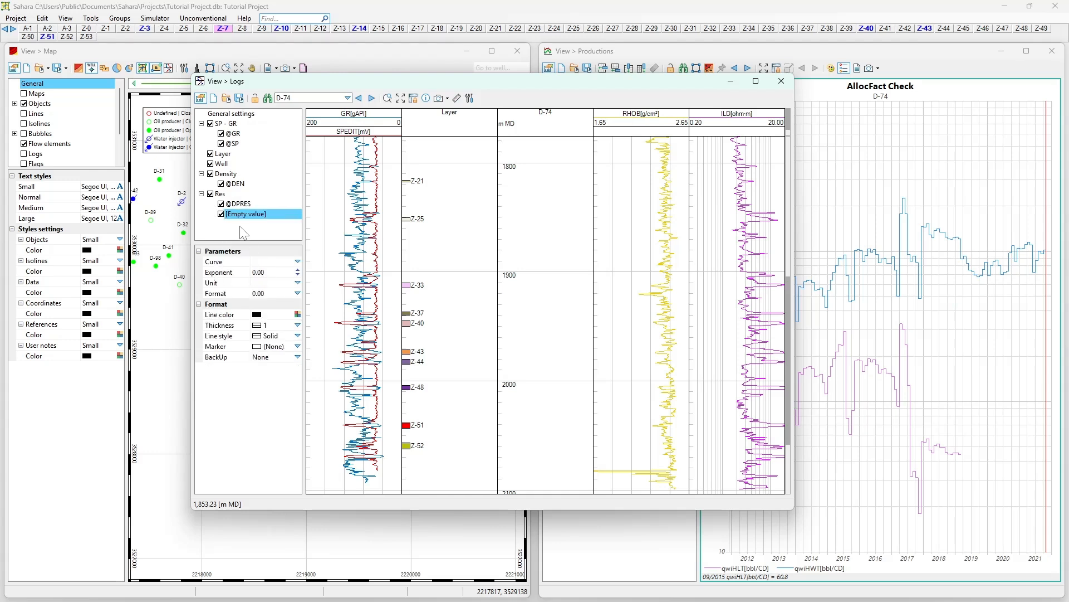
click(296, 261)
scroll(282, 280, down, 1)
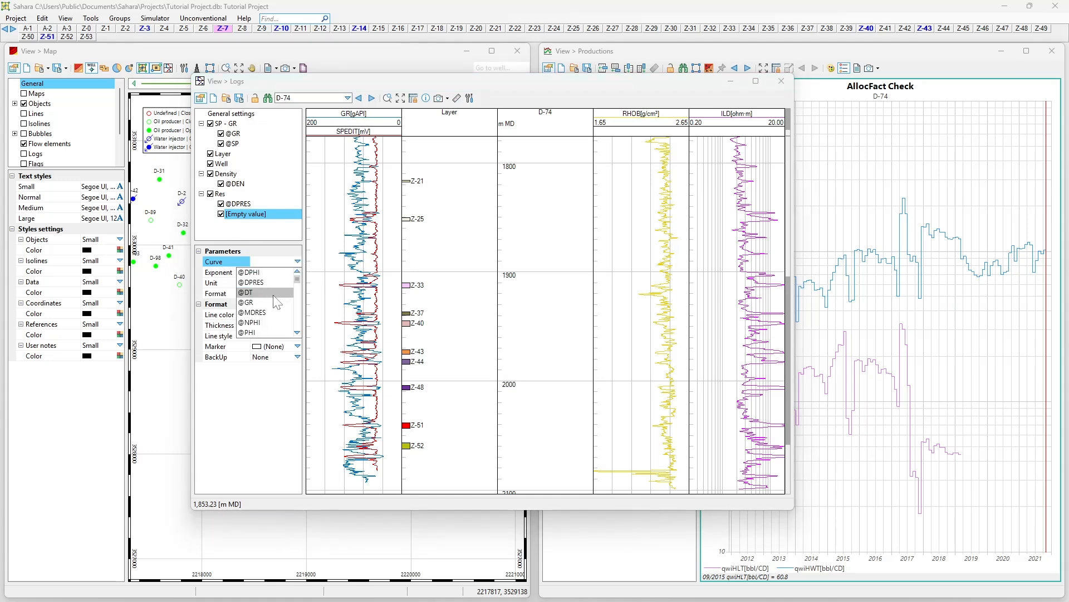
click(265, 309)
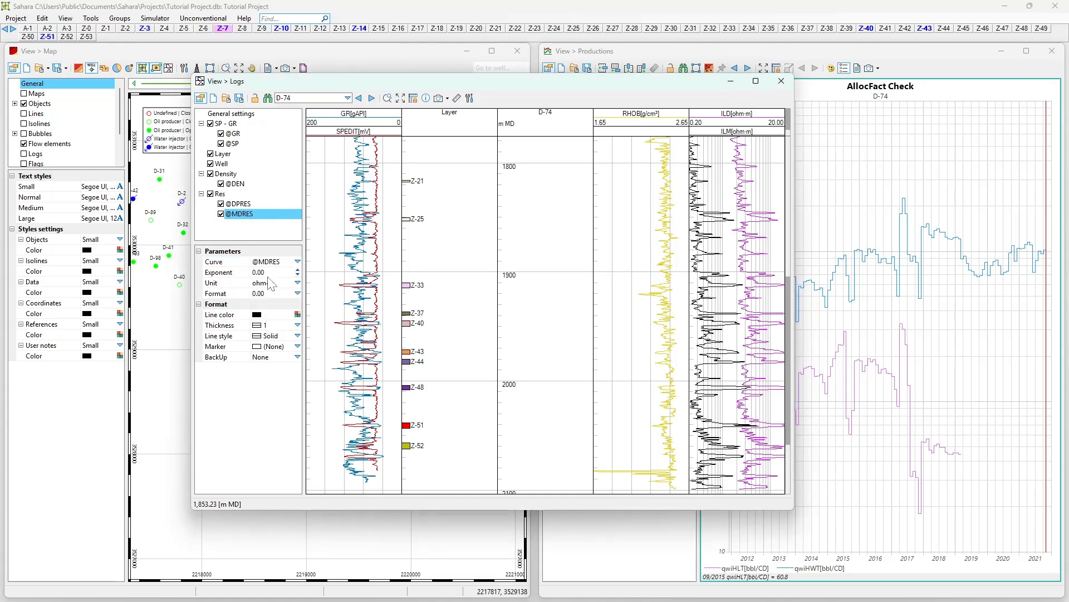
click(298, 275)
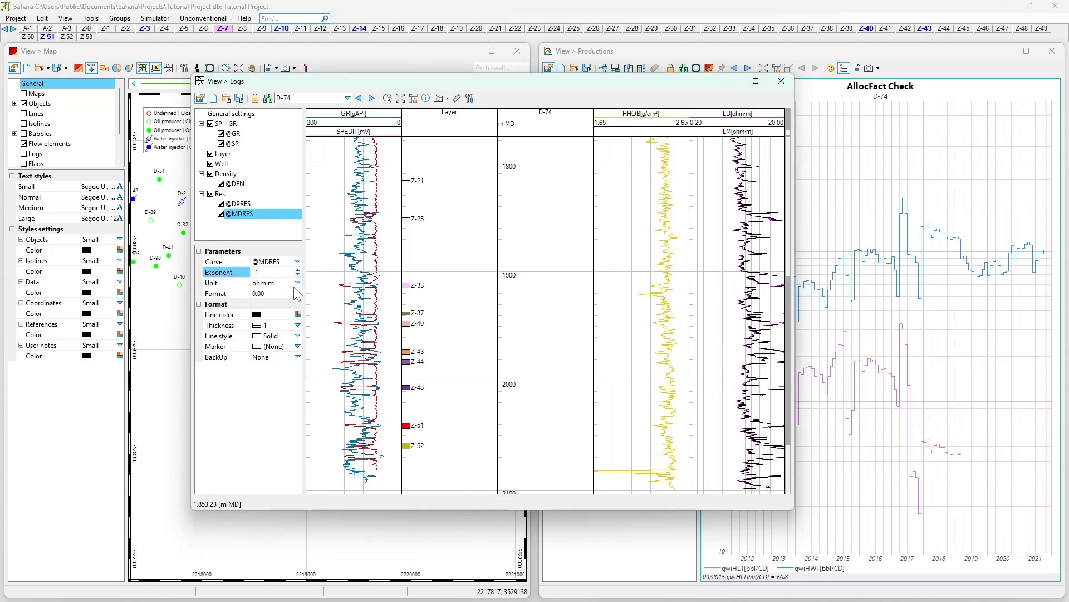
click(298, 315)
click(335, 345)
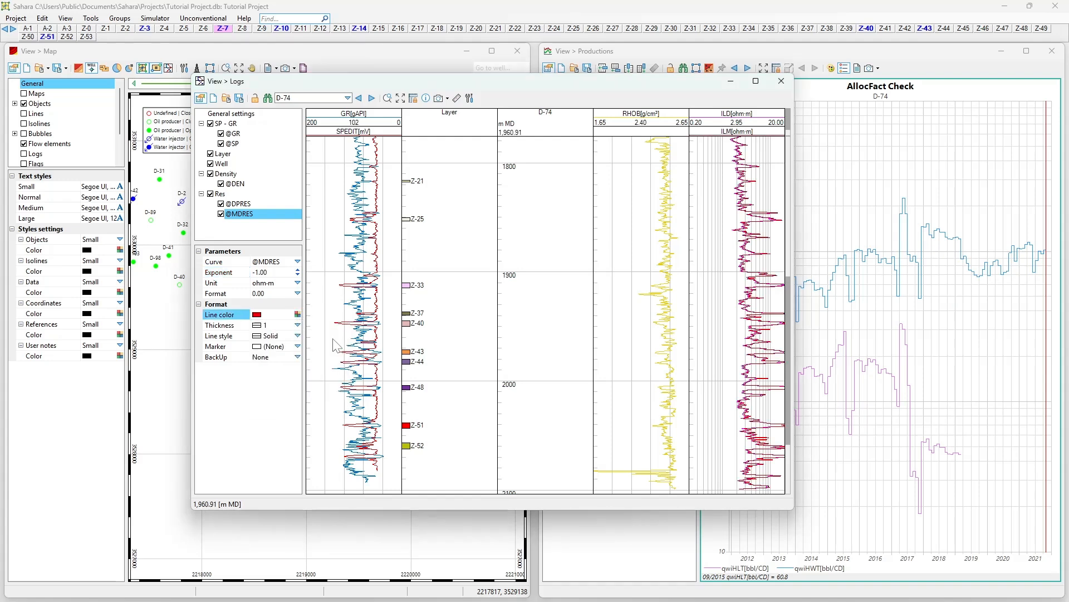
scroll(797, 301, up, 3)
scroll(690, 297, up, 8)
drag(723, 293, 723, 240)
scroll(742, 272, up, 3)
scroll(743, 274, down, 6)
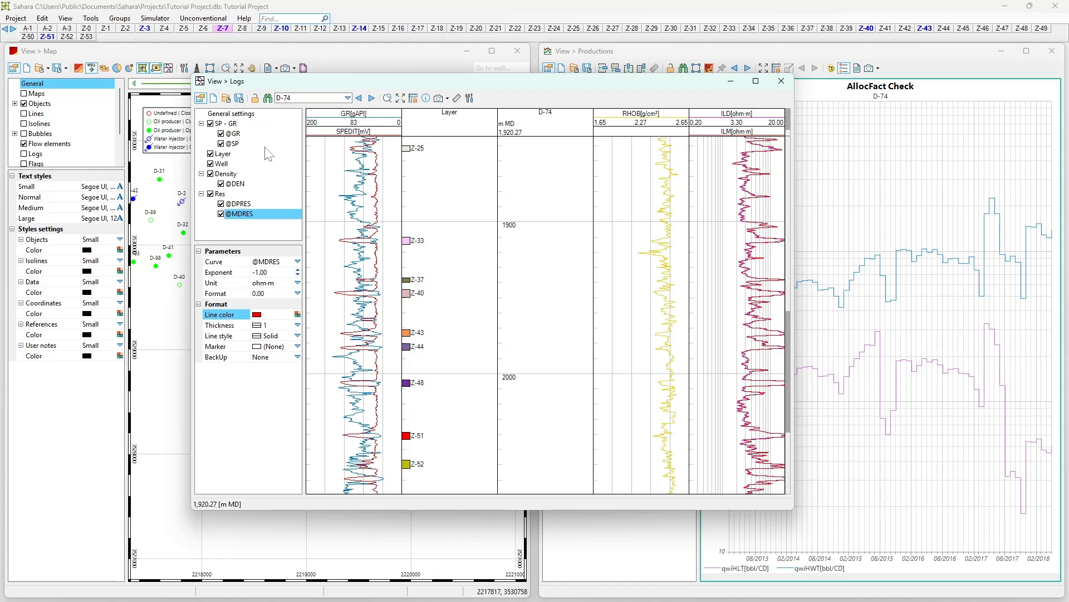
right_click(220, 194)
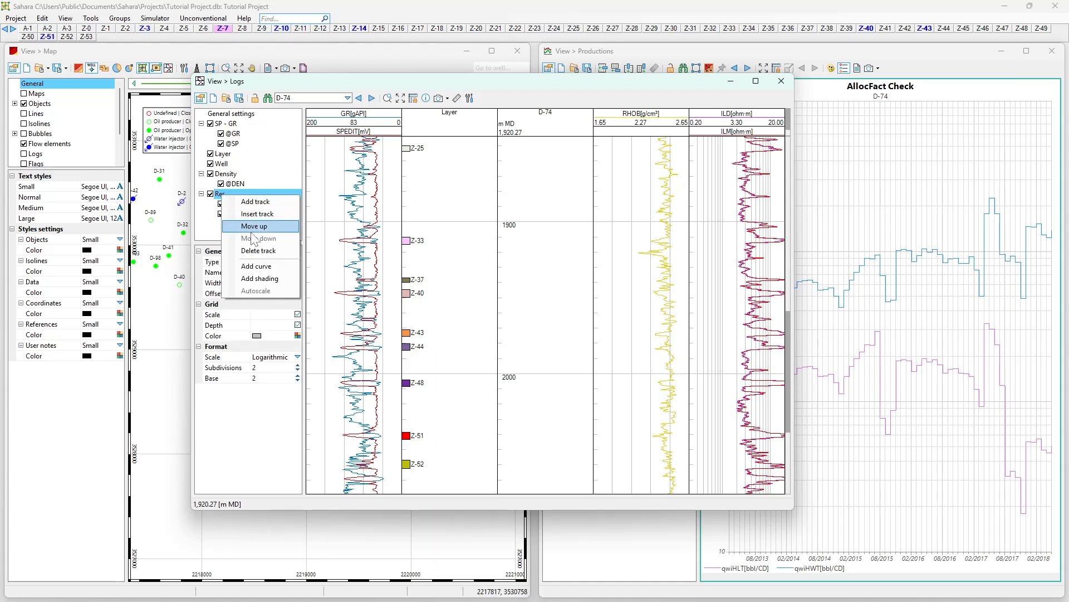
click(256, 266)
click(298, 262)
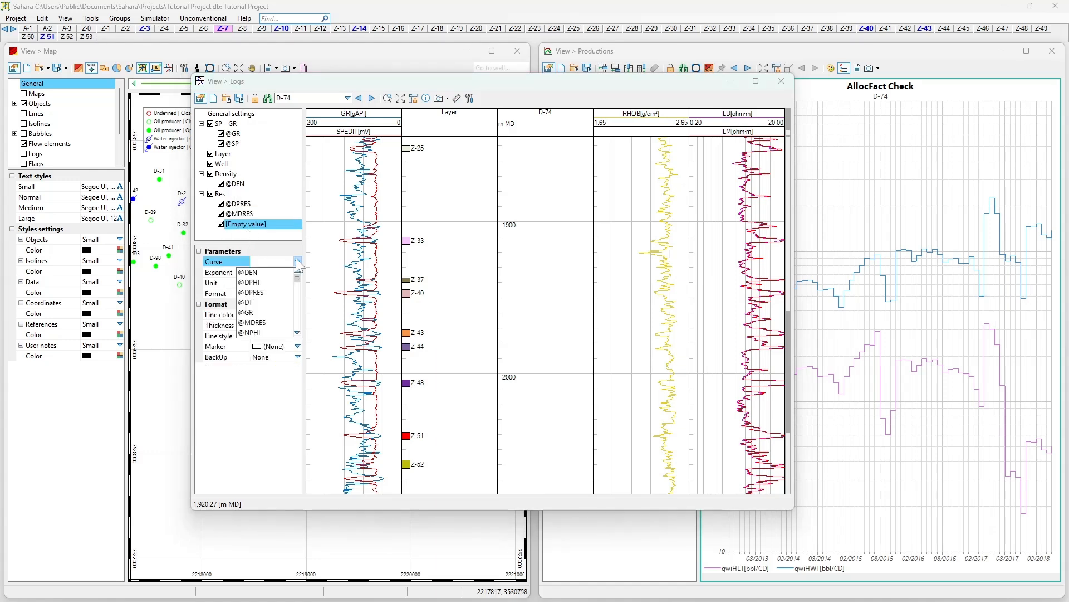
scroll(261, 309, down, 3)
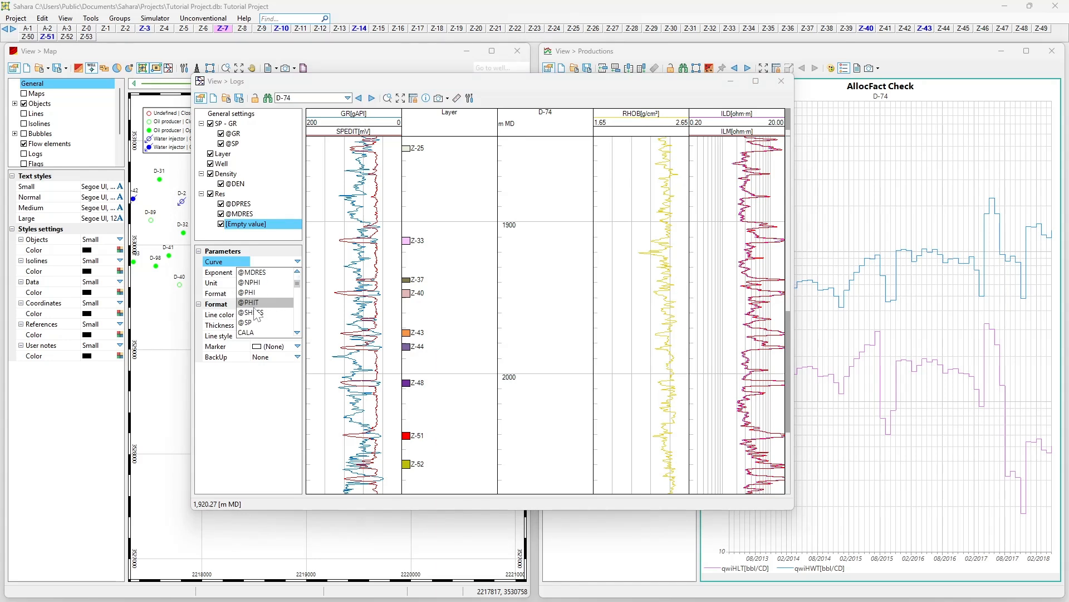
click(257, 313)
click(298, 275)
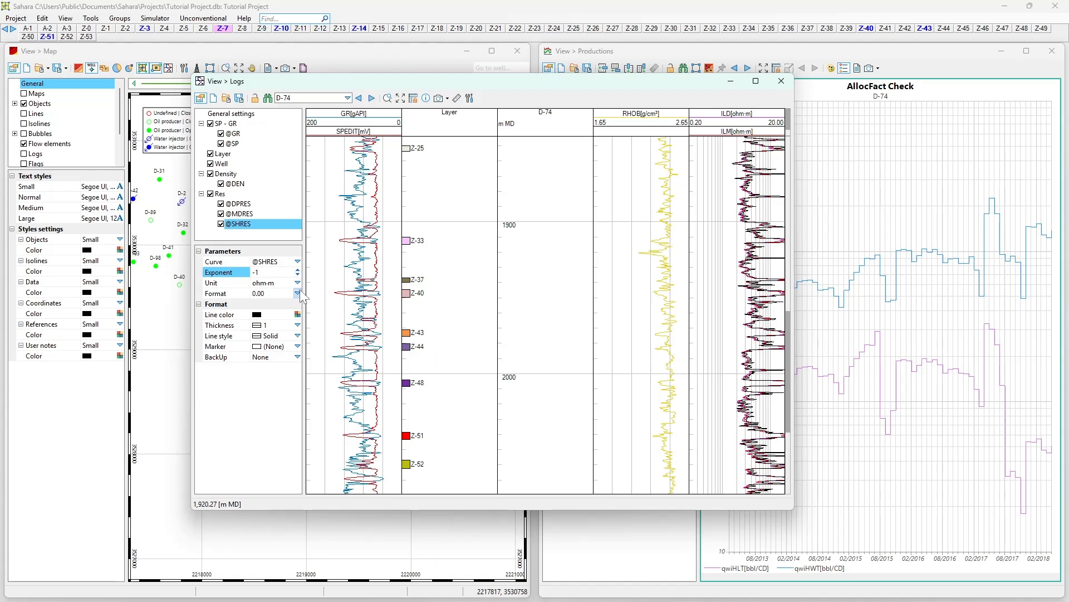
click(297, 315)
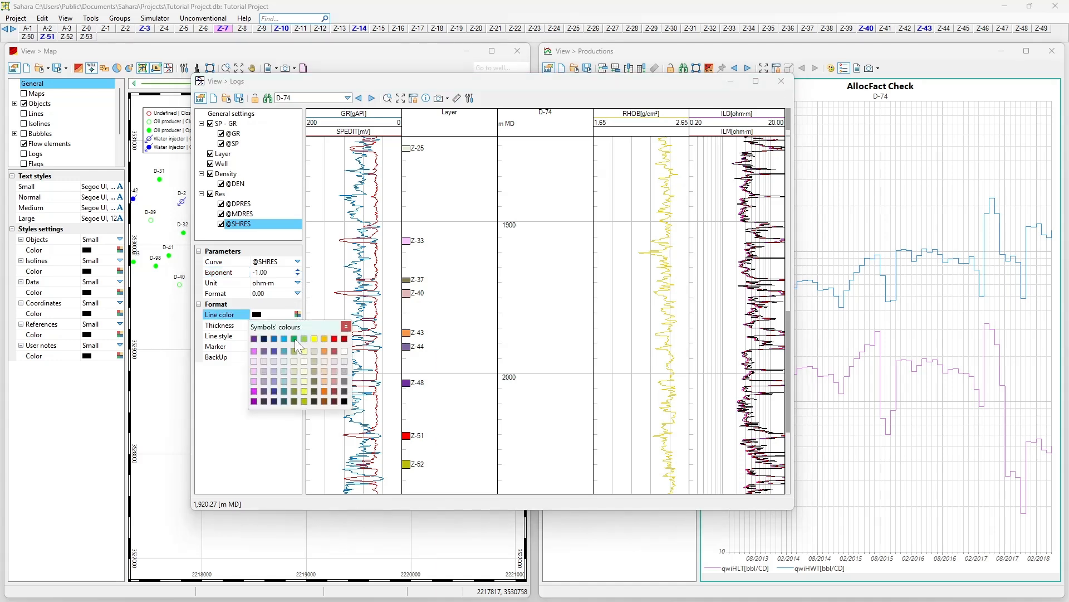
click(294, 339)
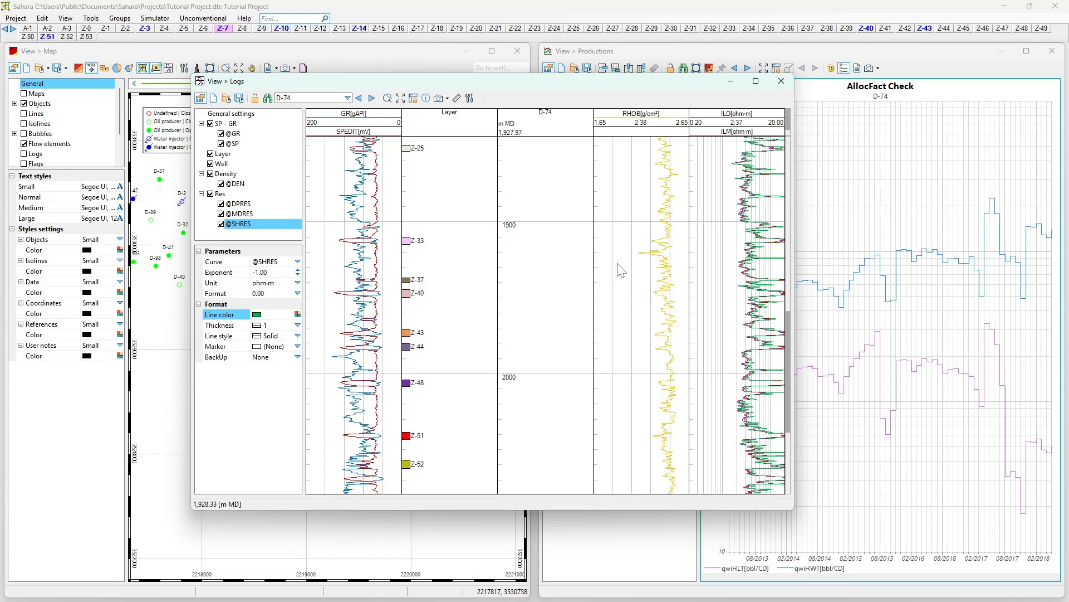
Step: Maximize the Logs view window and zoom in on the depth interval around 1900 to 2000 m
double_click(636, 83)
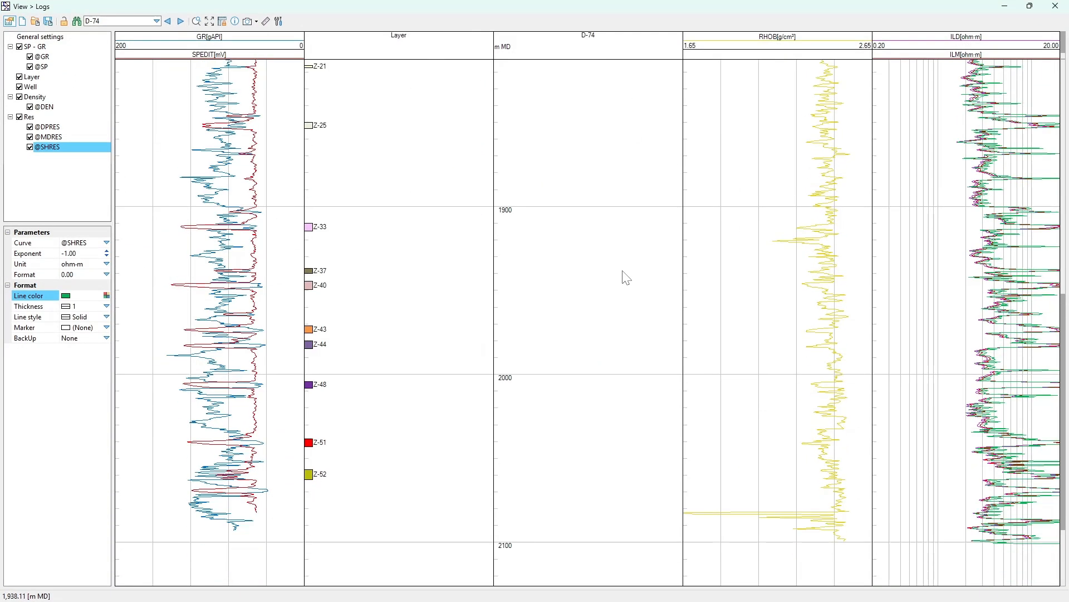
scroll(746, 298, up, 1)
scroll(929, 363, up, 2)
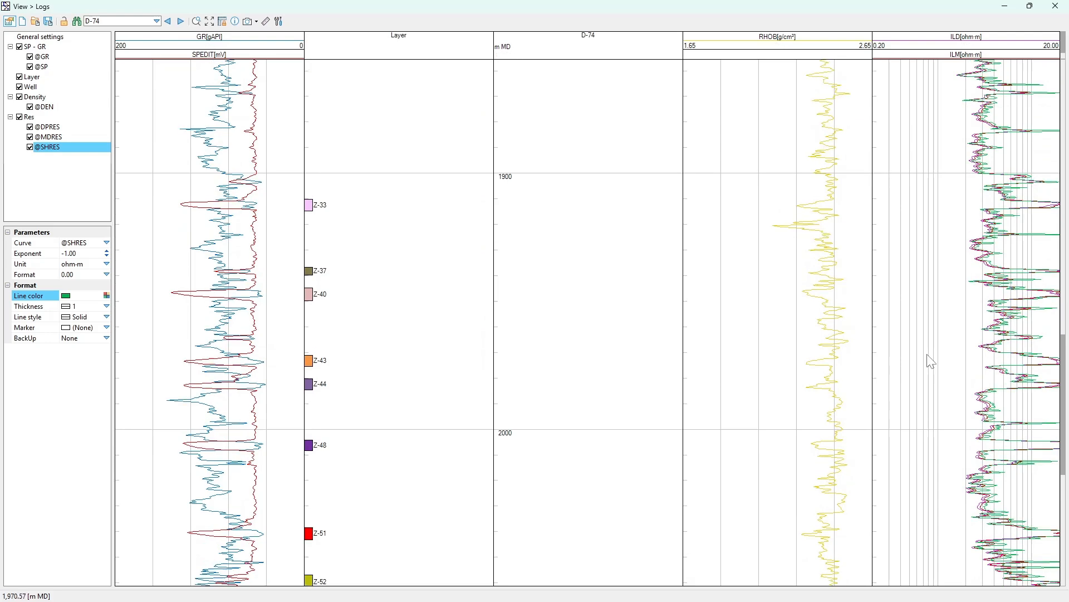
scroll(931, 363, down, 1)
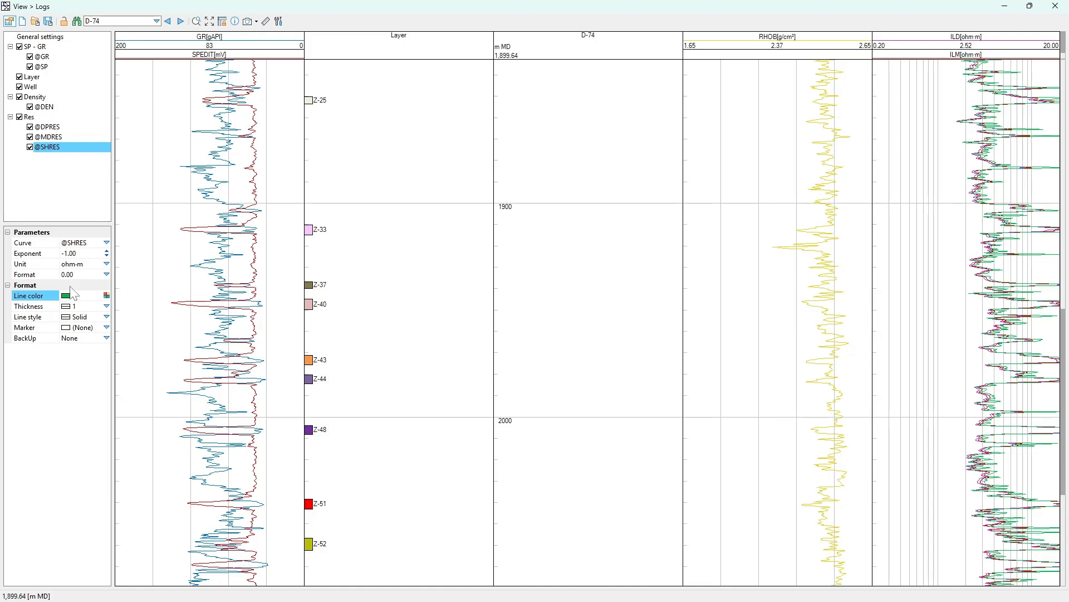
click(47, 127)
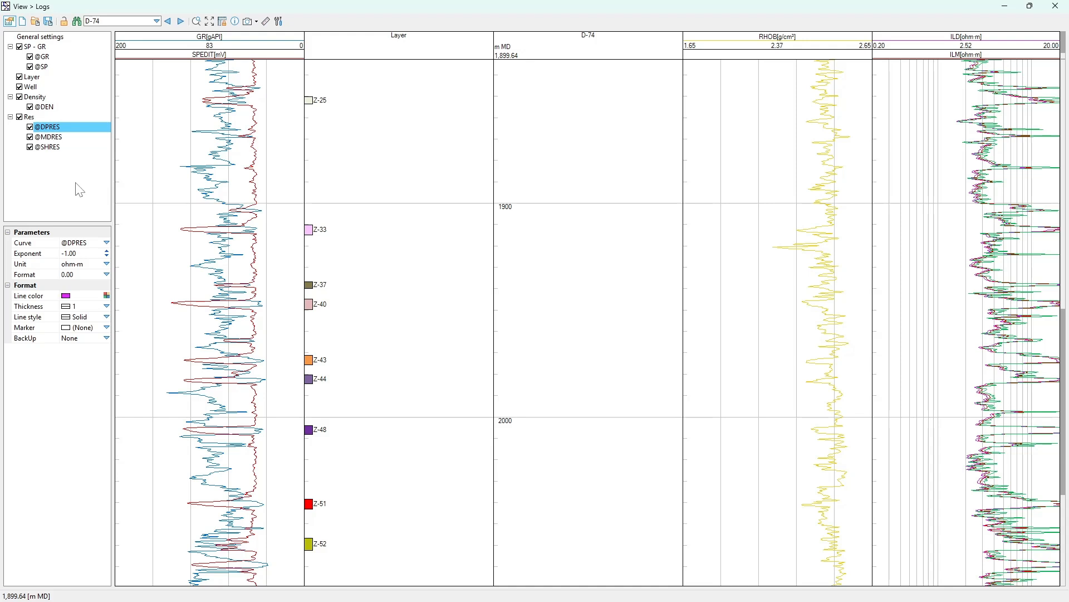
click(106, 243)
click(106, 247)
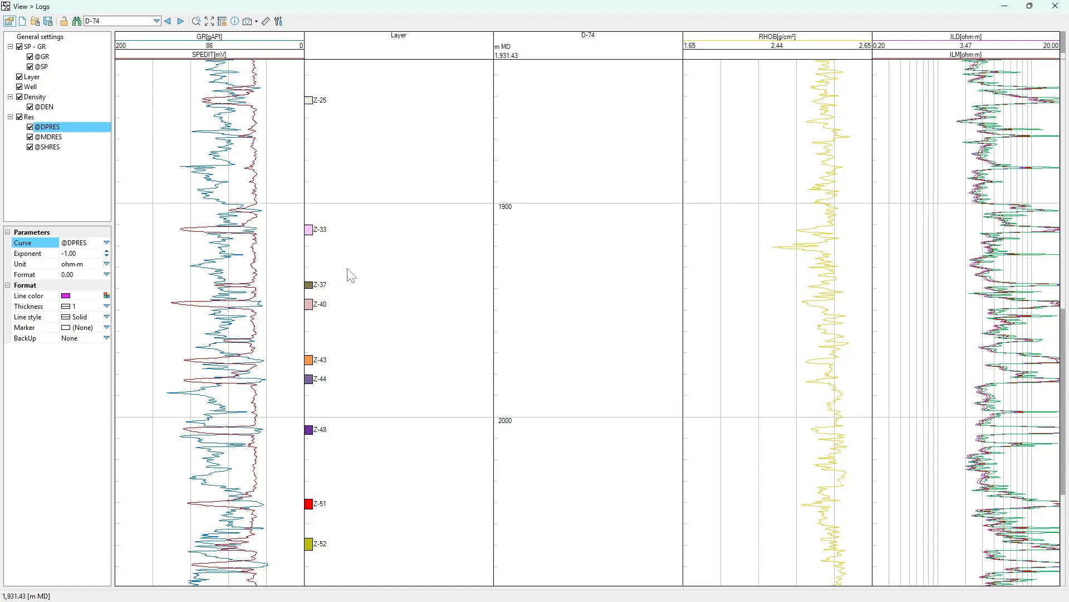
click(49, 257)
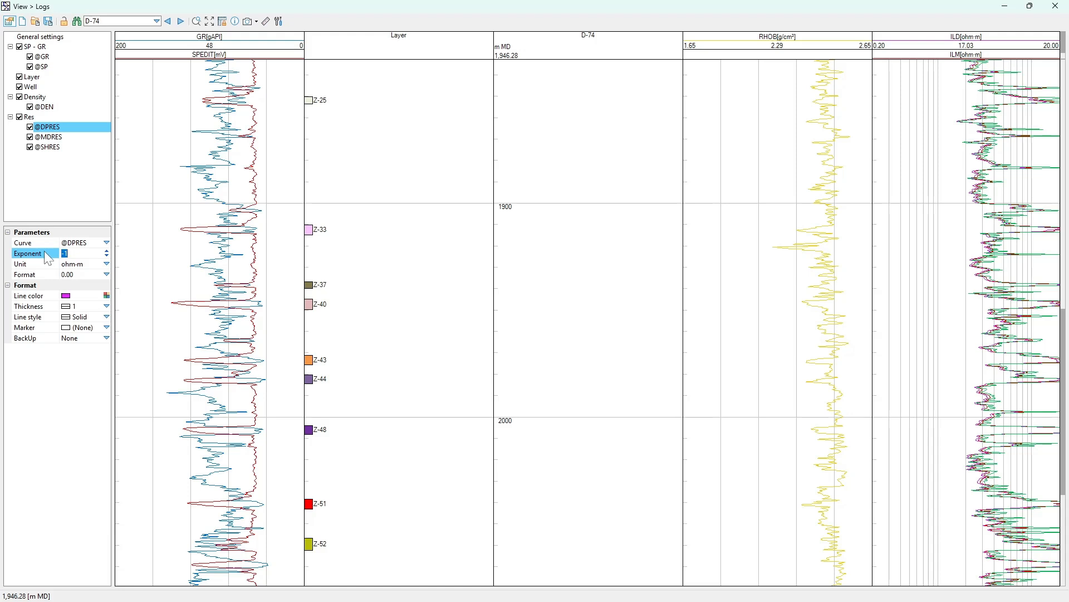
key(Return)
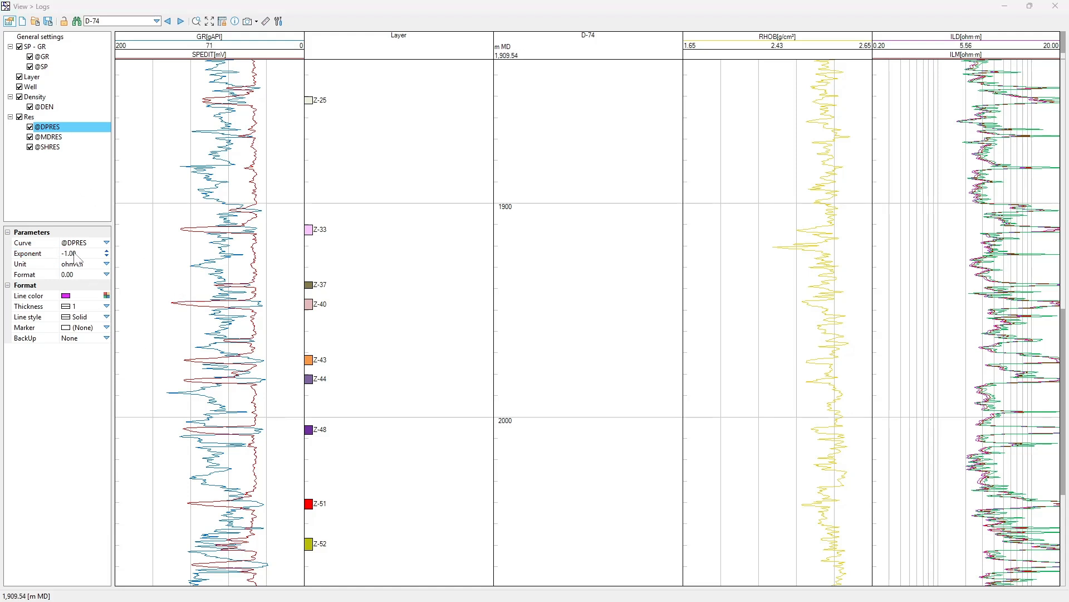
Step: Set the Res track's logarithmic base to 1 and inspect the curves along the track
click(32, 117)
click(38, 348)
click(35, 360)
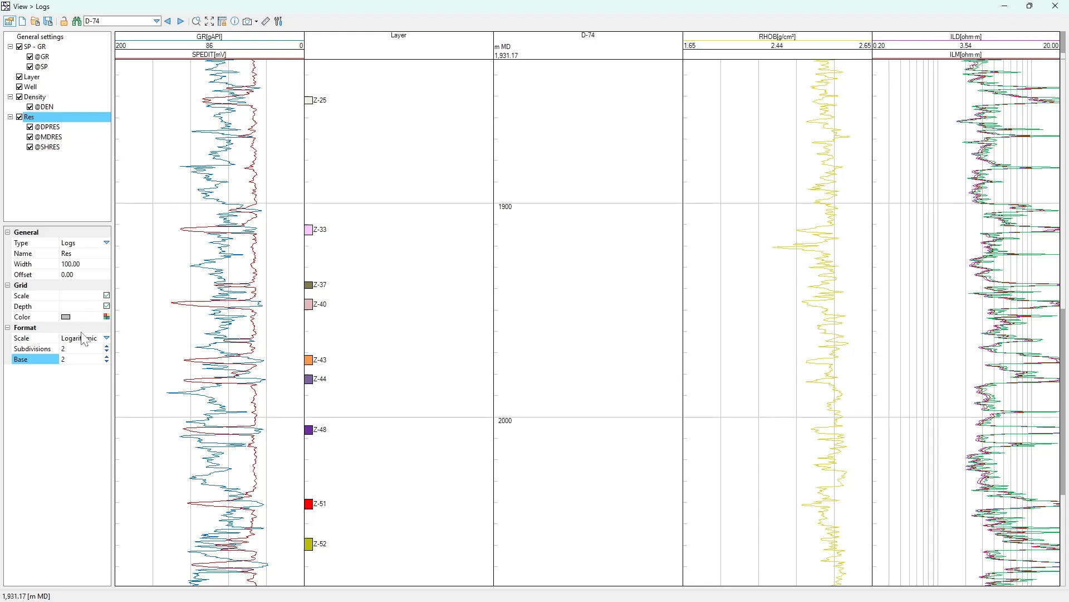
click(107, 361)
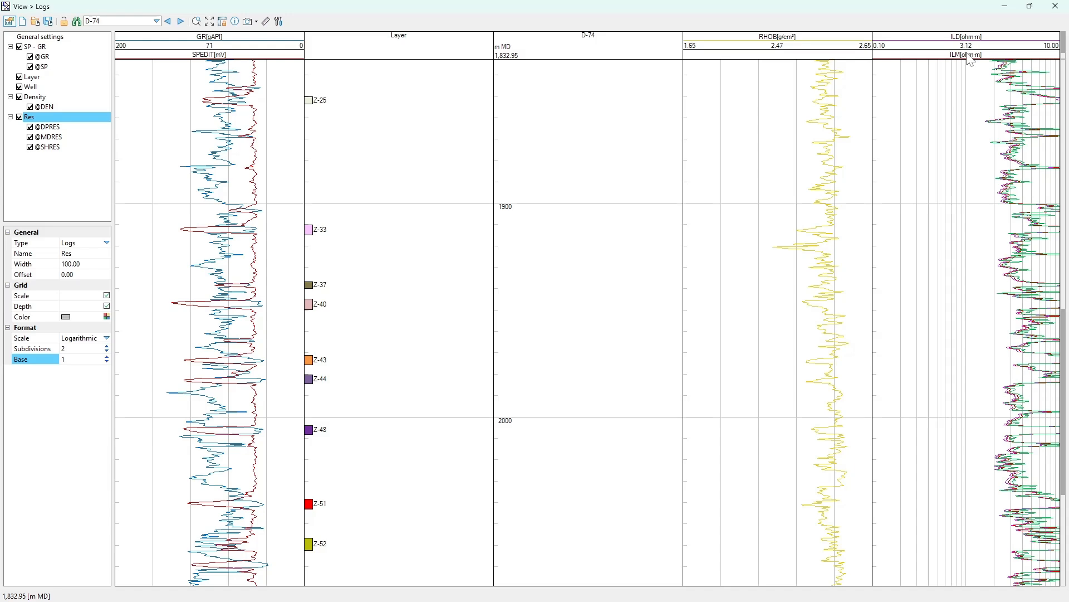
scroll(965, 53, up, 4)
scroll(966, 53, down, 4)
scroll(969, 61, down, 1)
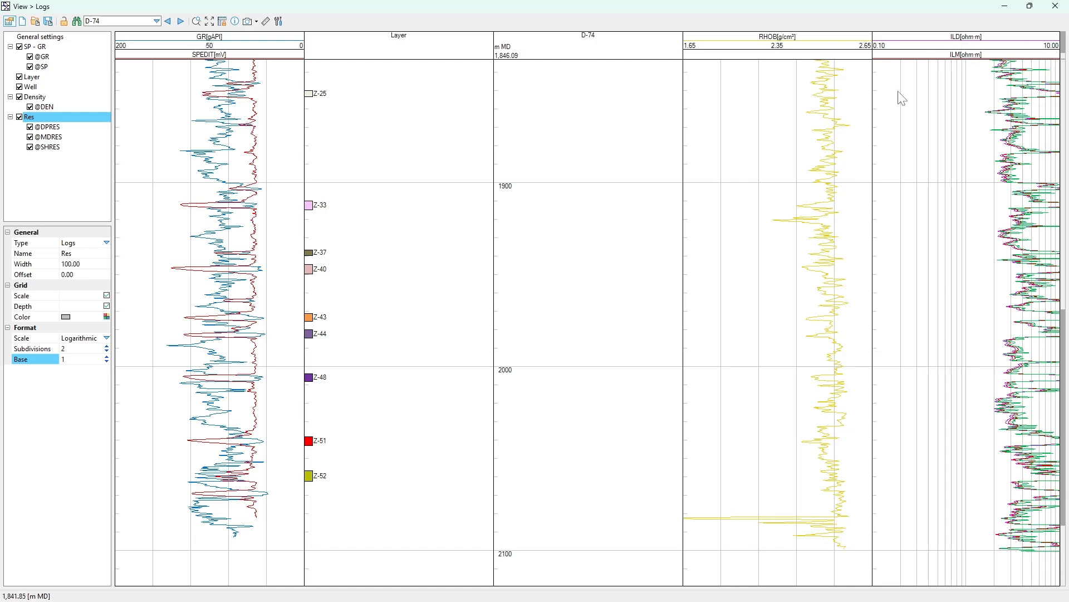
Step: Raise the Res track's logarithmic base to 5
click(107, 356)
click(107, 357)
click(107, 356)
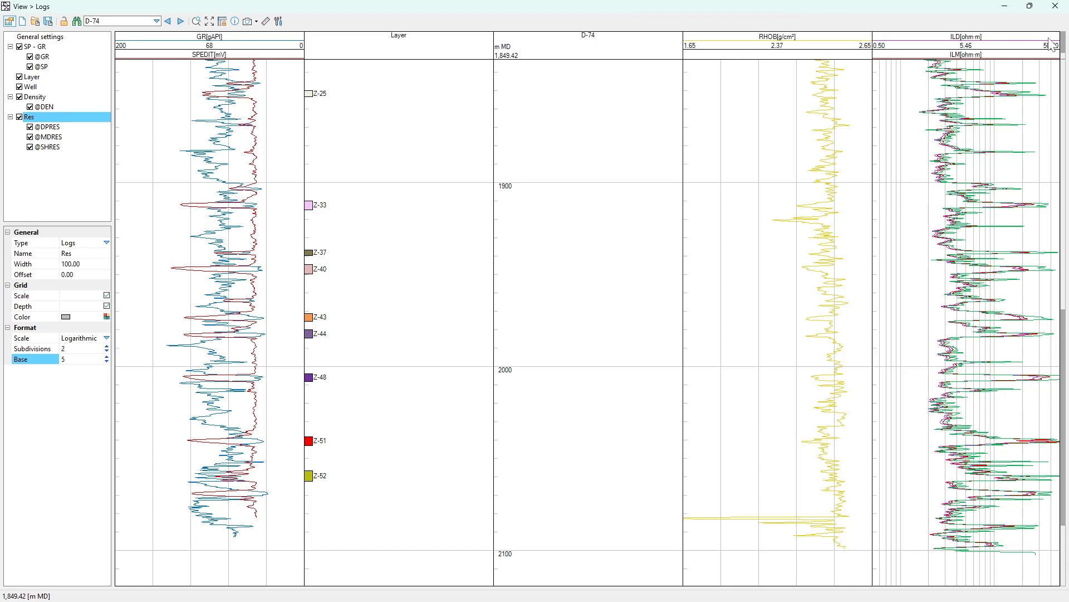
Step: Try 3 subdivisions on the Res track's logarithmic scale and restore the value to 2
click(86, 352)
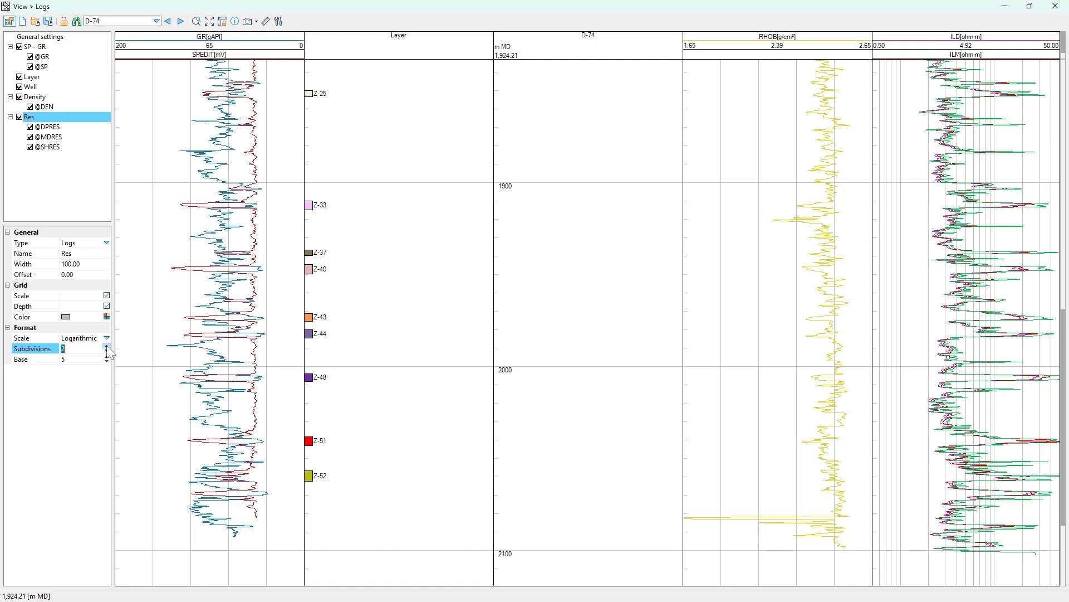
click(107, 347)
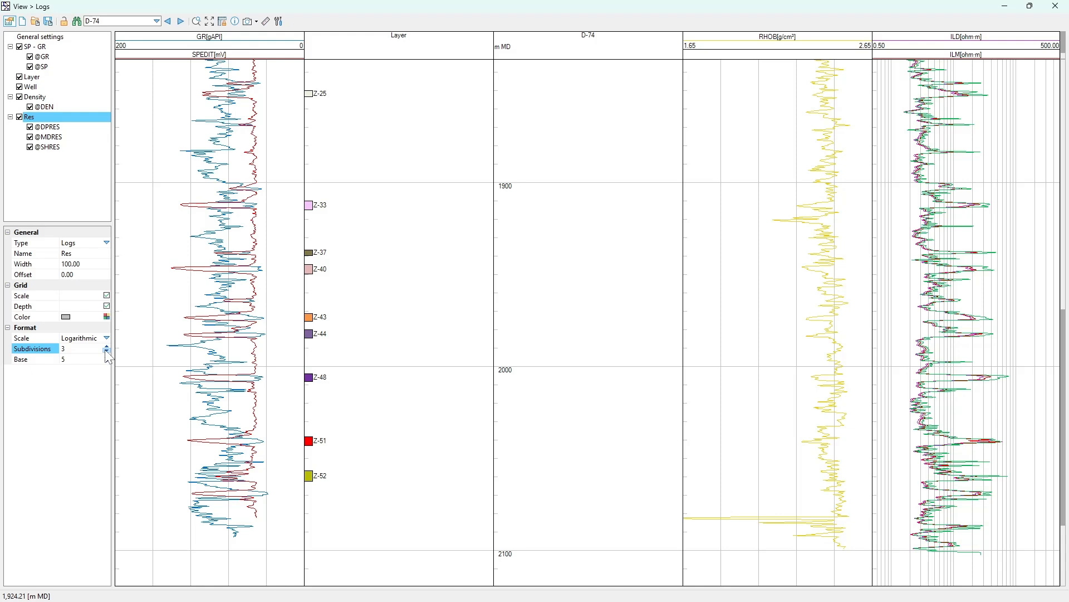
click(106, 352)
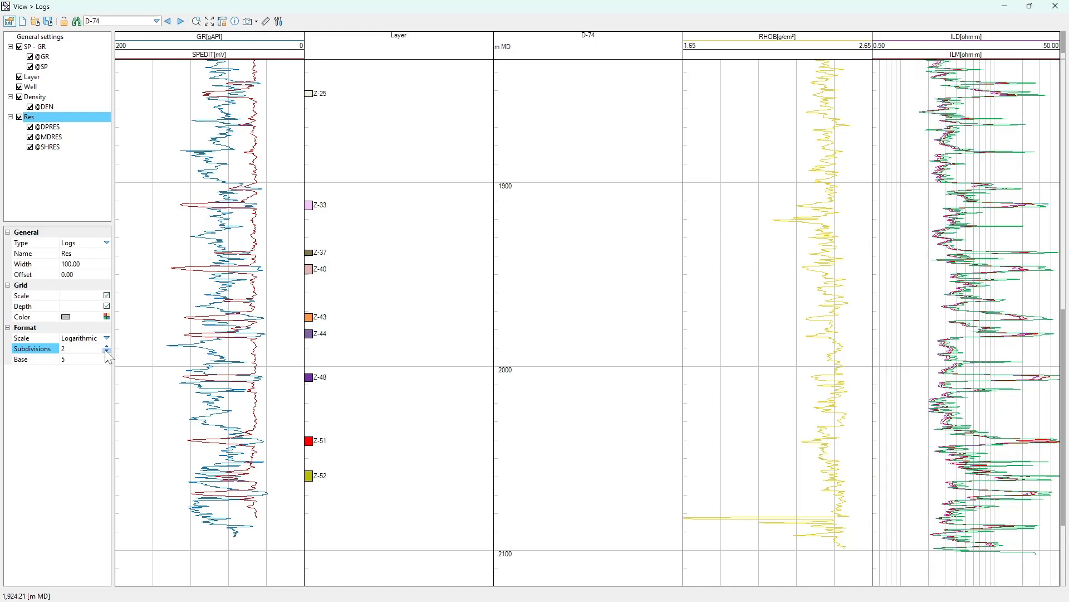
Step: Lower the Res track's logarithmic base to 1 and return it to 2
click(106, 361)
click(106, 362)
click(106, 362)
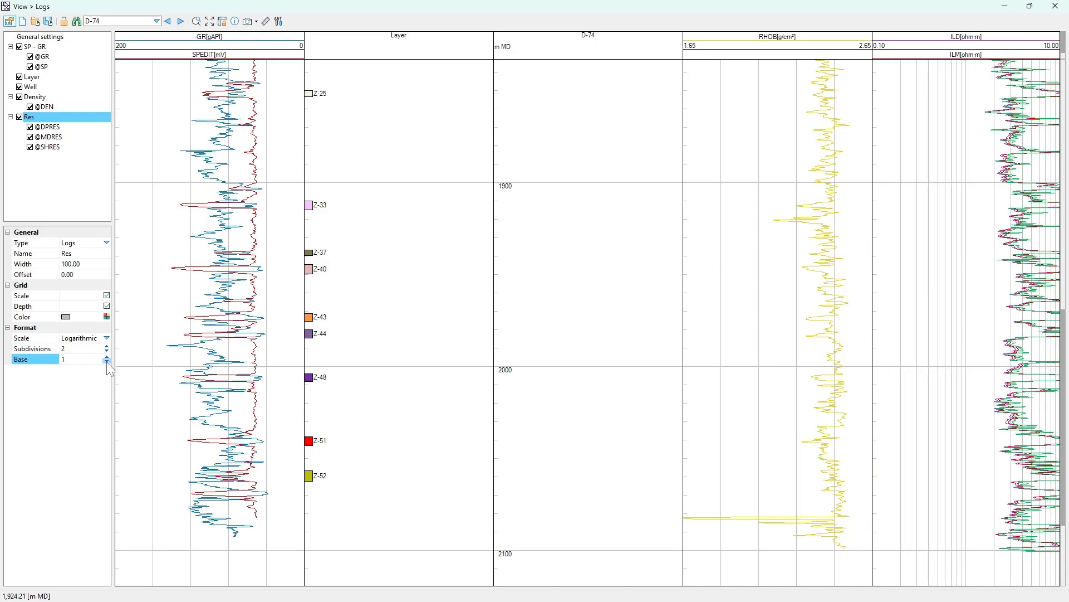
click(106, 356)
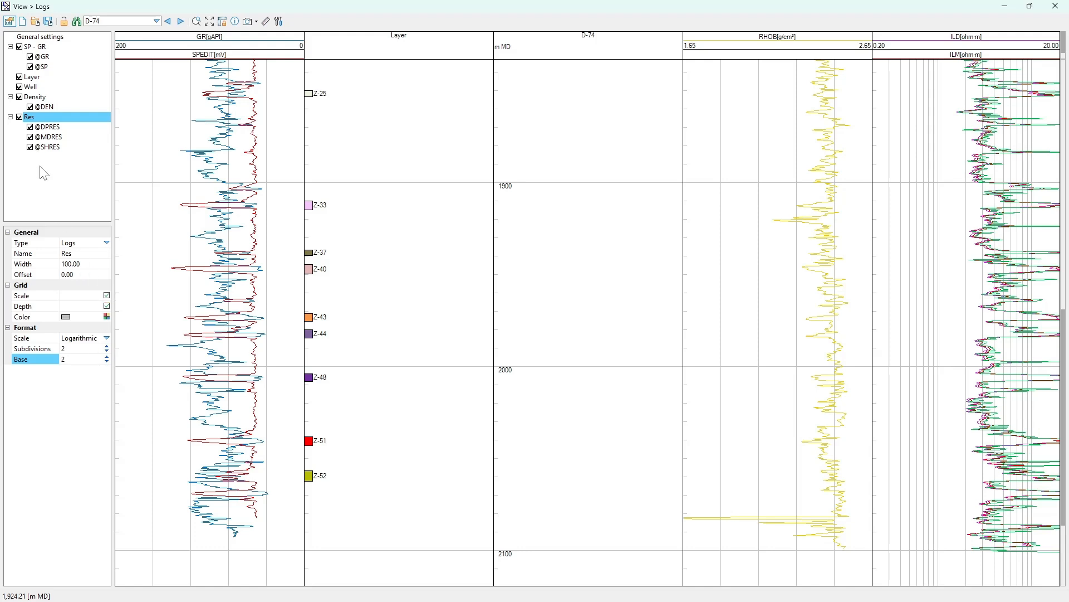
click(47, 127)
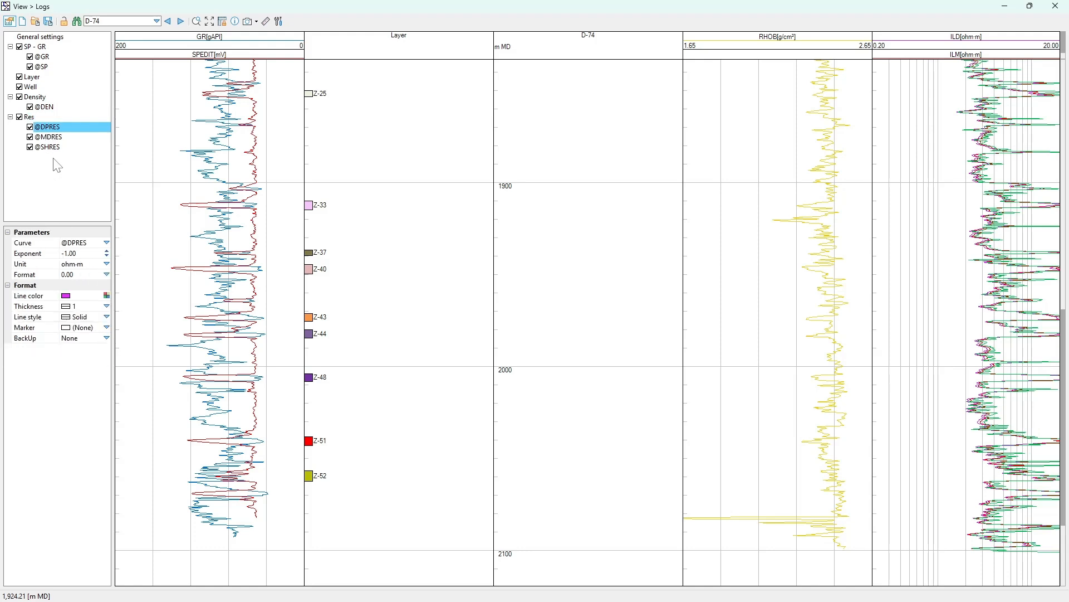
click(75, 253)
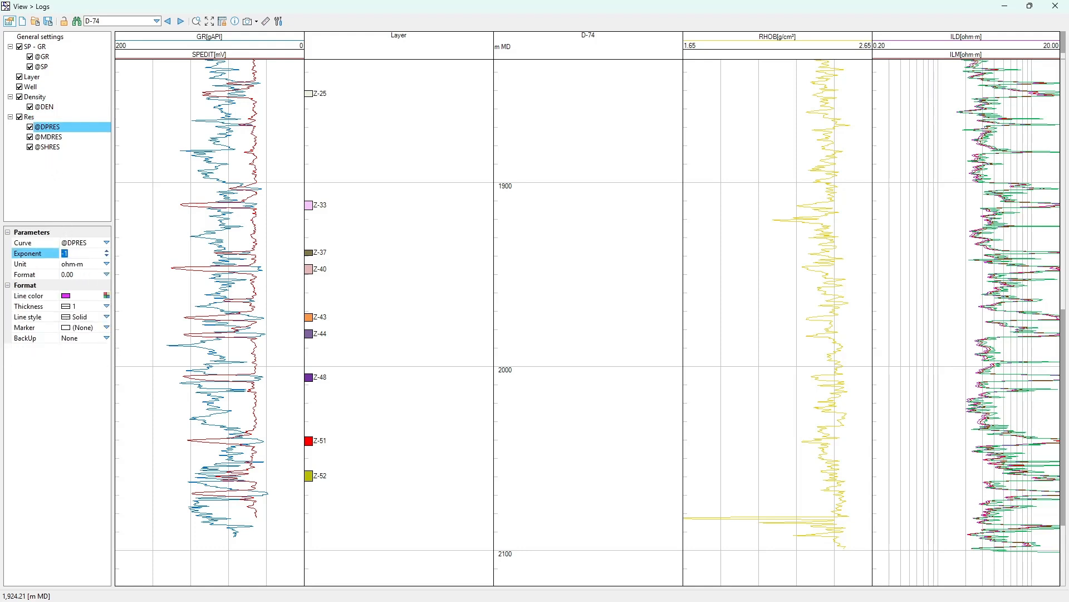
click(106, 252)
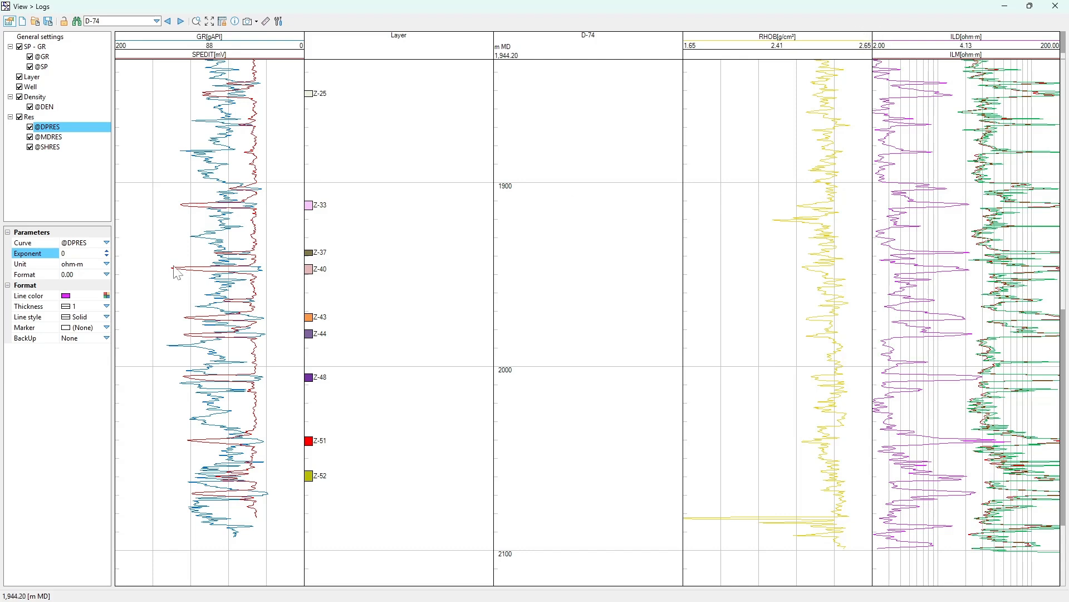
click(107, 251)
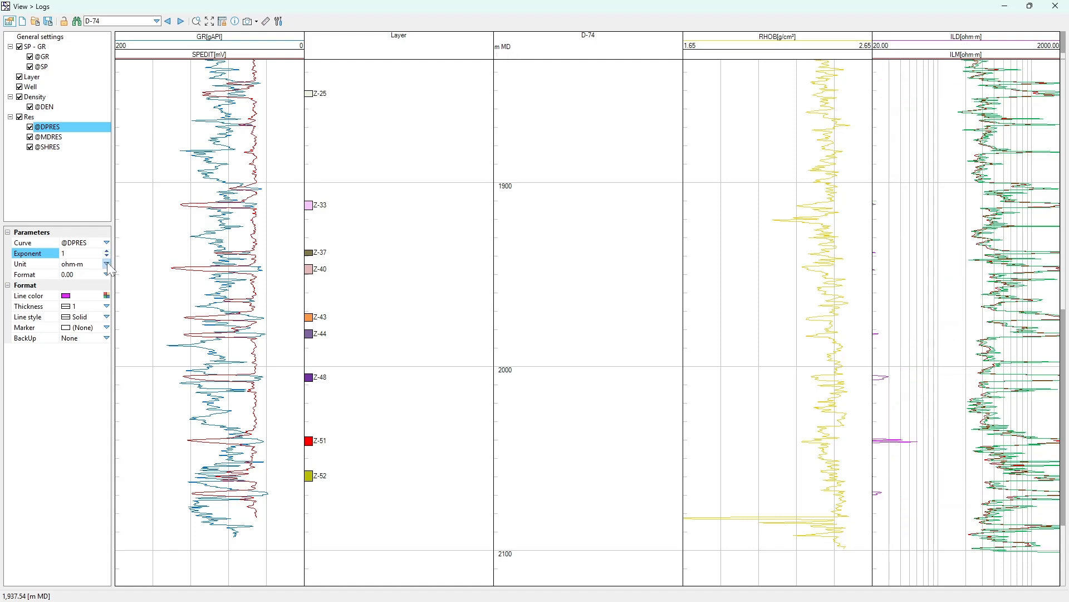
click(106, 255)
click(107, 256)
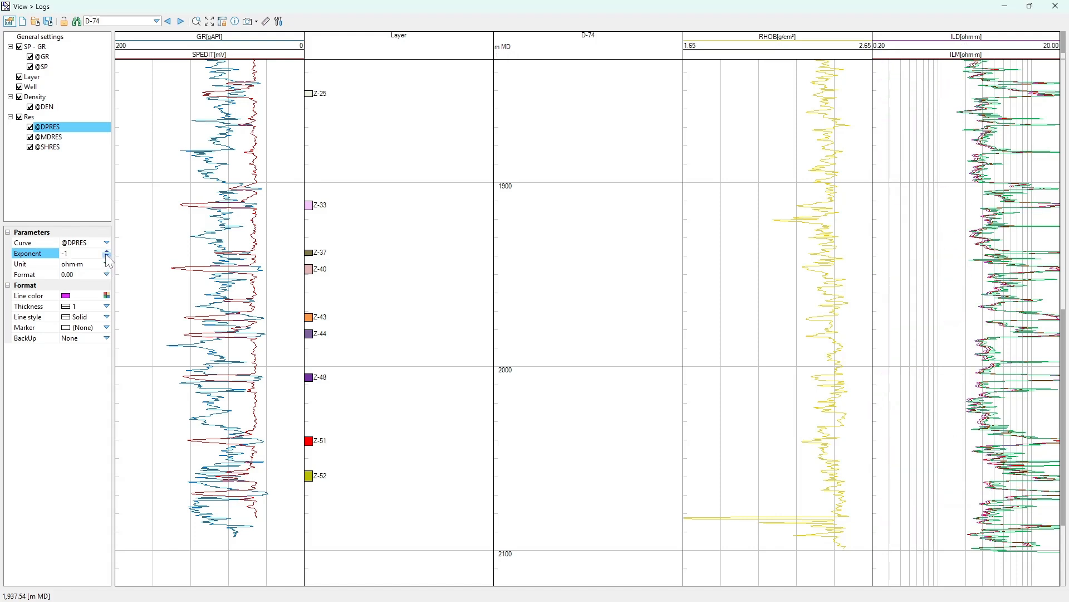
Step: Review the Res track's base and subdivisions settings
click(48, 137)
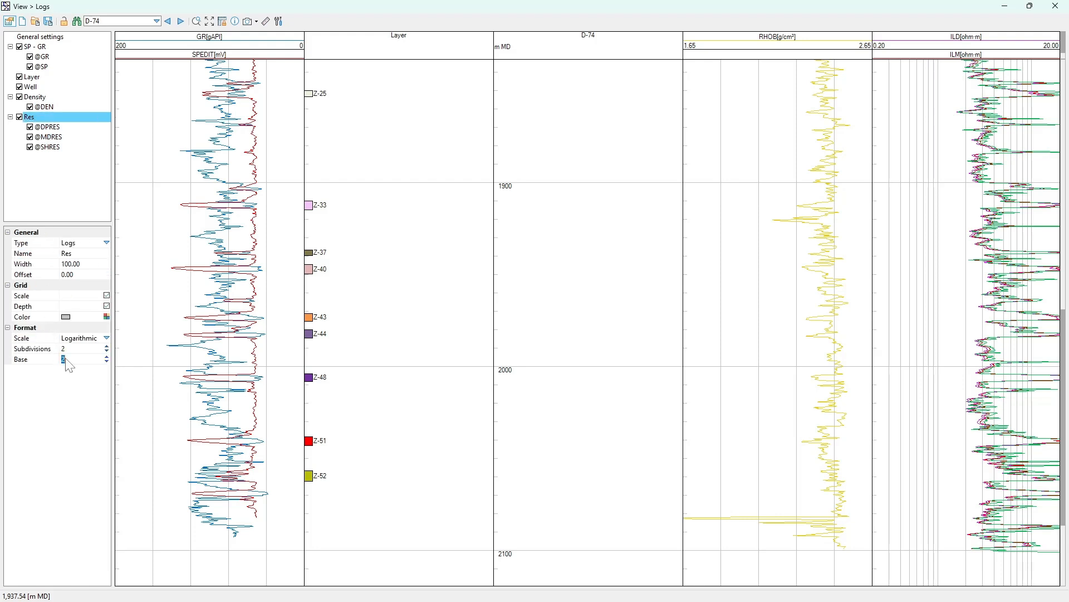
click(64, 361)
click(72, 348)
click(47, 128)
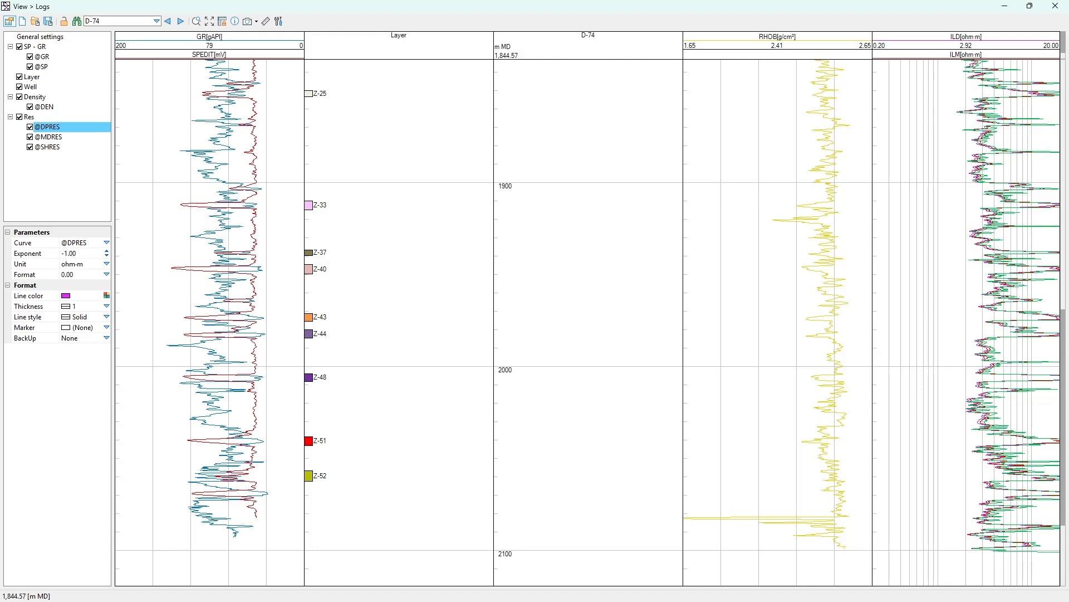
click(106, 264)
click(107, 264)
click(107, 264)
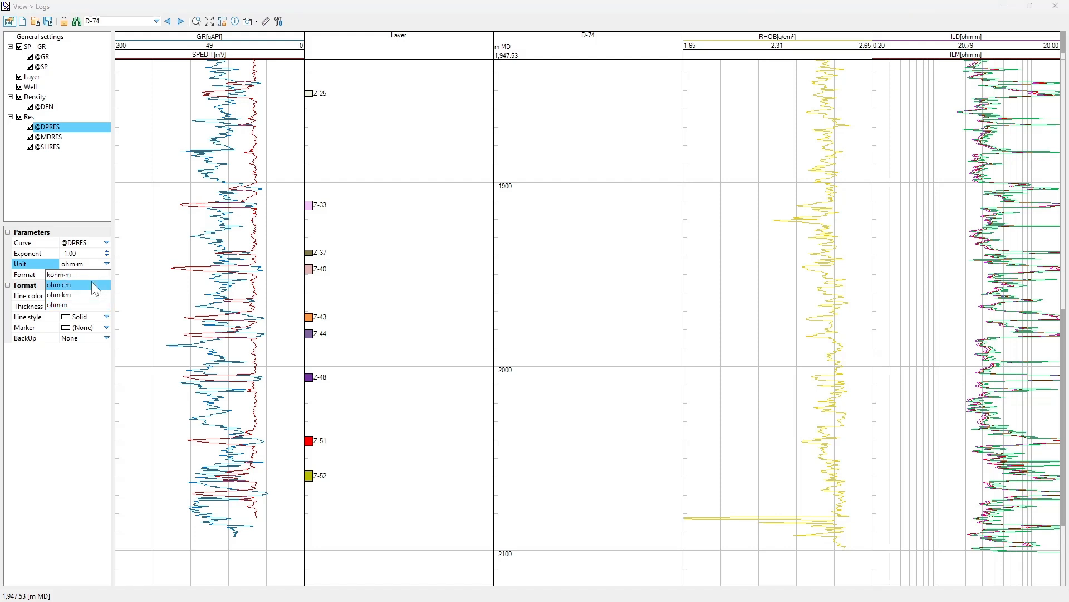
click(94, 285)
click(107, 264)
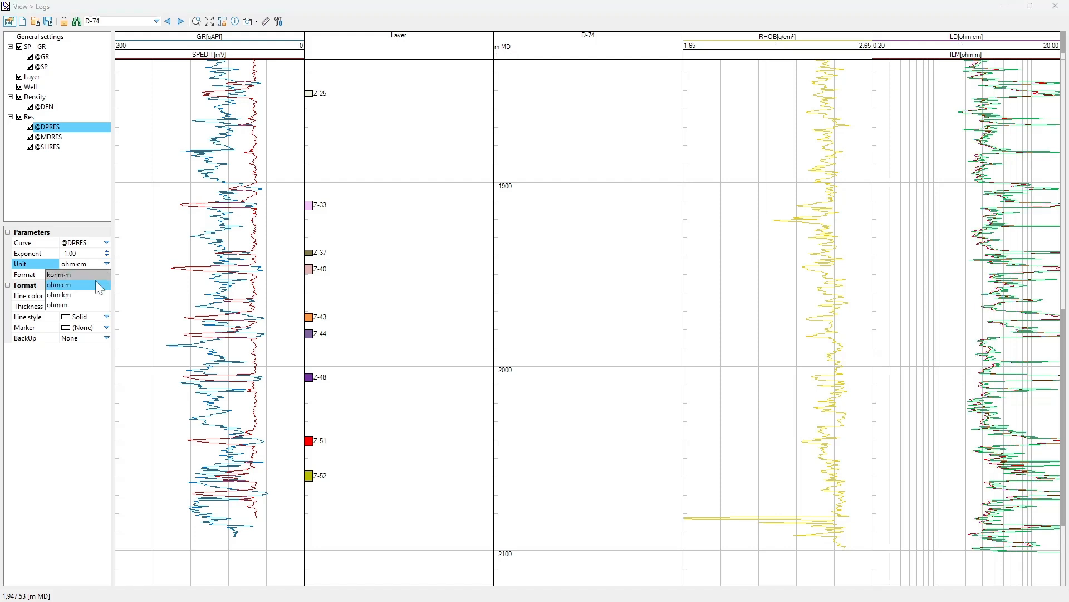
click(87, 310)
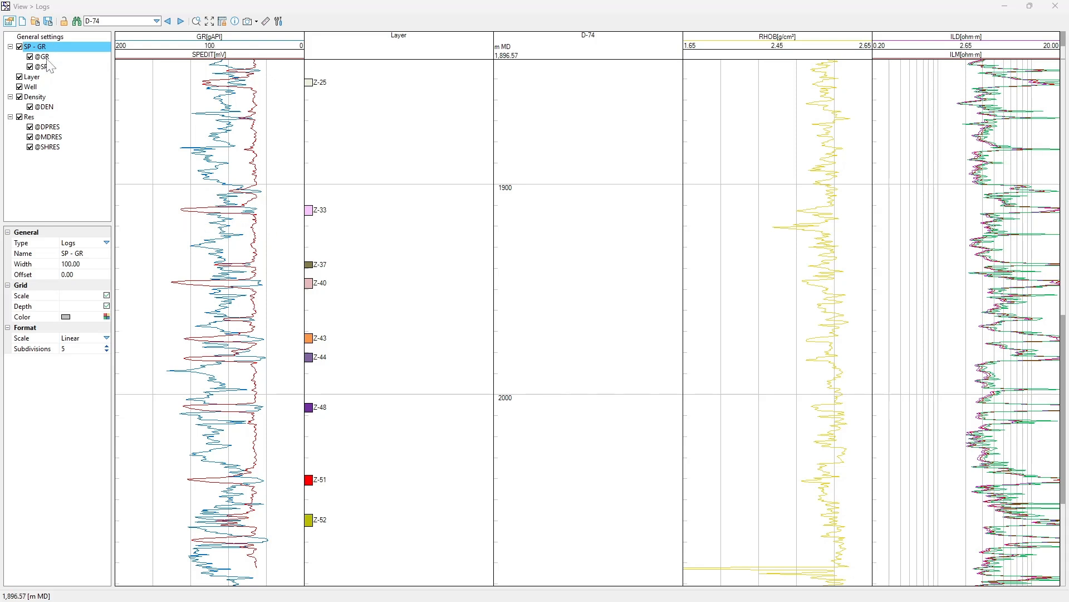
Step: Add a shading to the SP - GR track and set its format to CrvToCrv
right_click(33, 47)
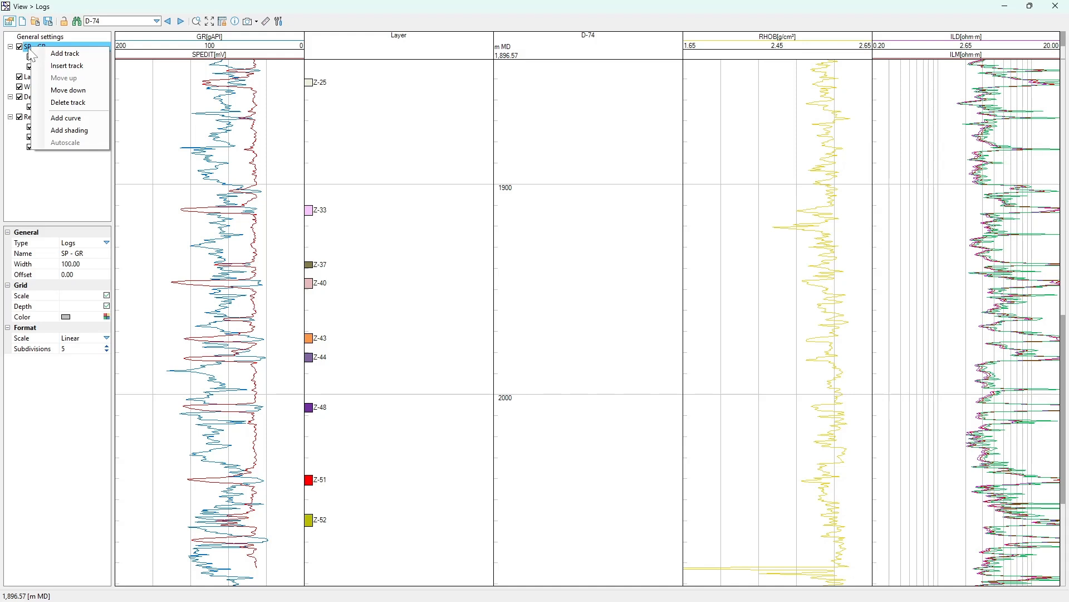
click(58, 131)
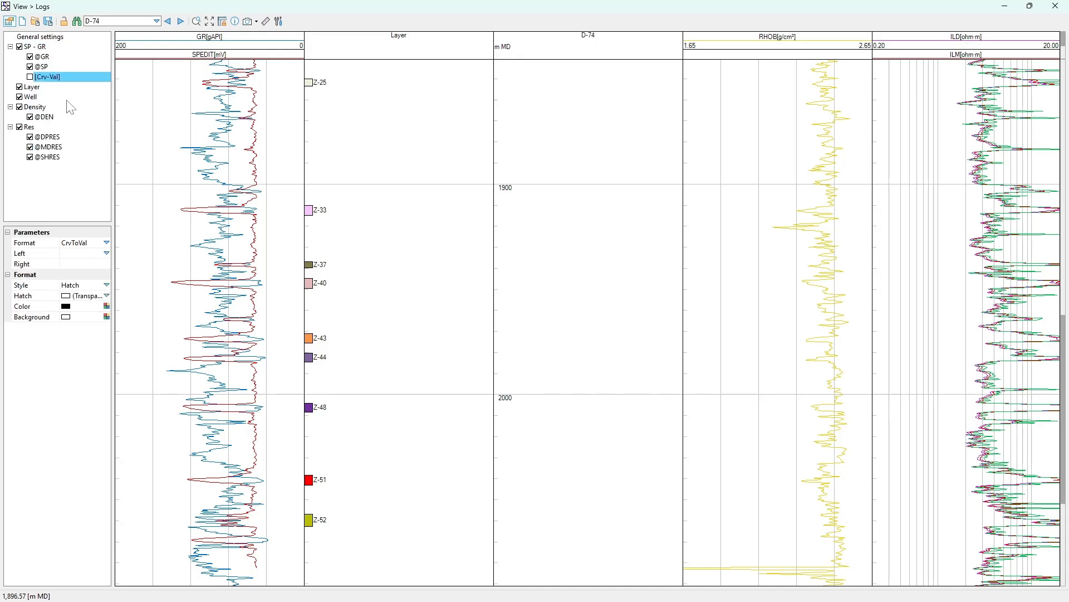
click(106, 243)
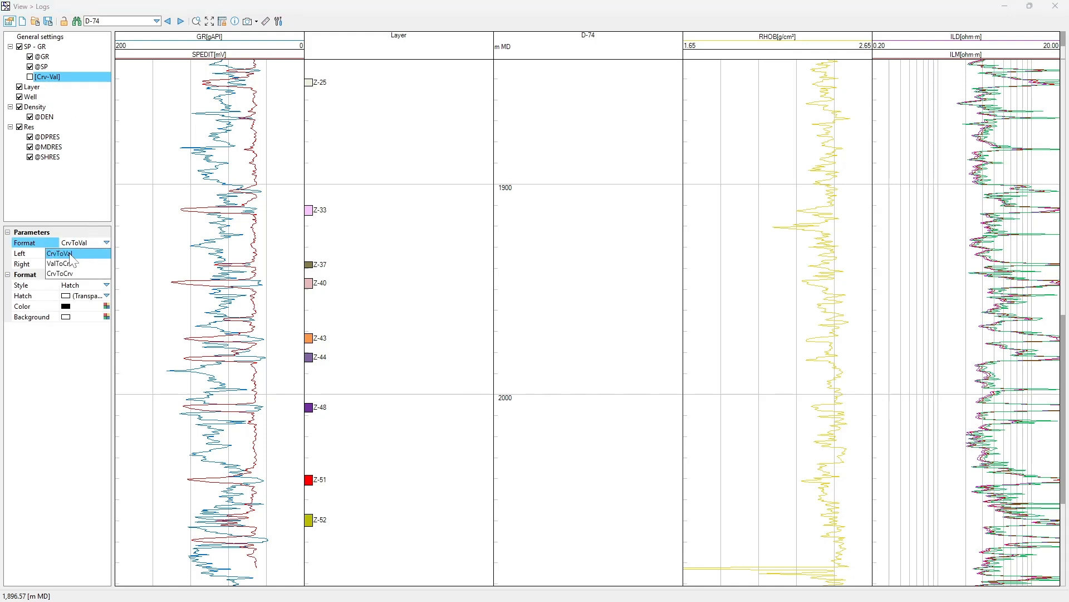
click(59, 274)
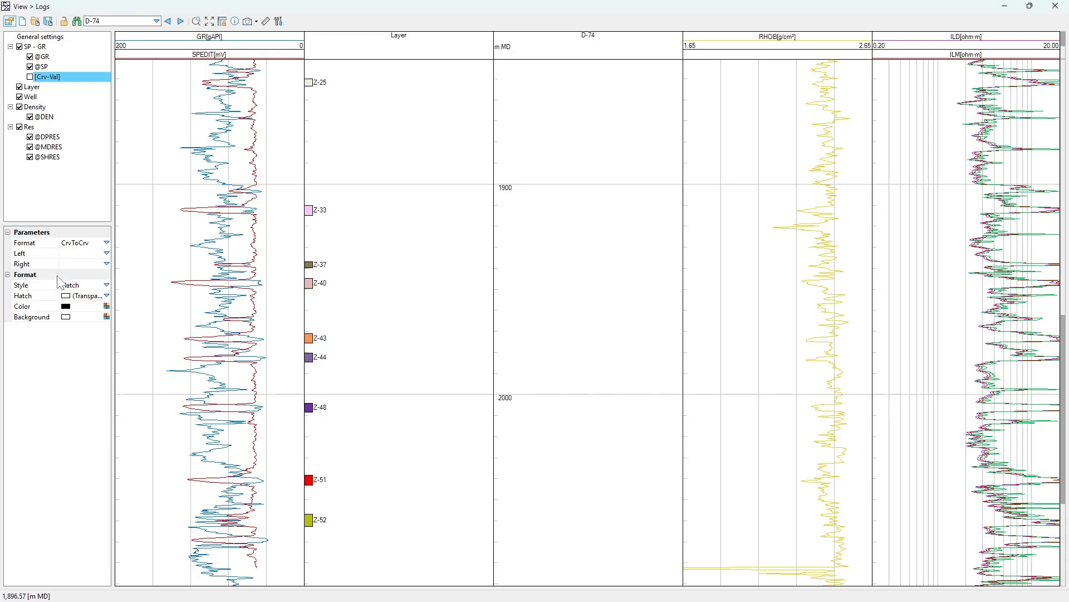
click(107, 254)
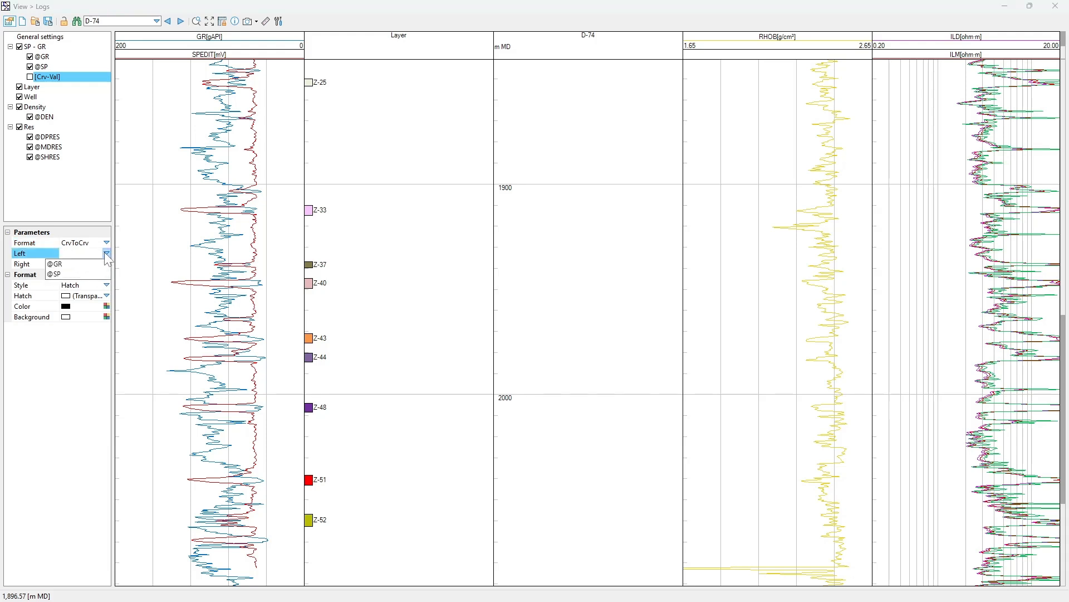
click(82, 272)
click(108, 266)
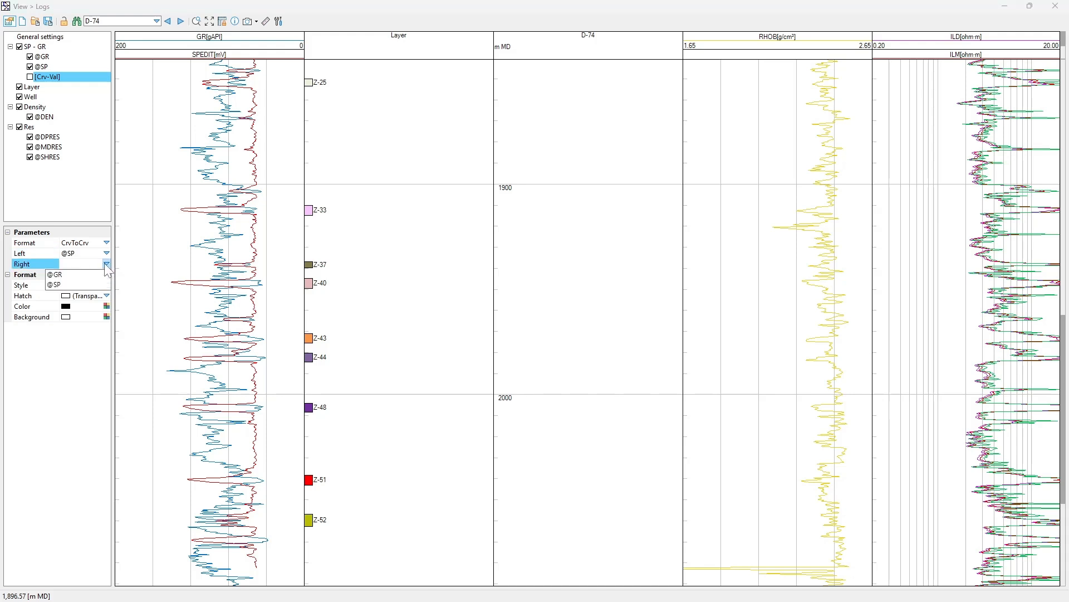
click(98, 286)
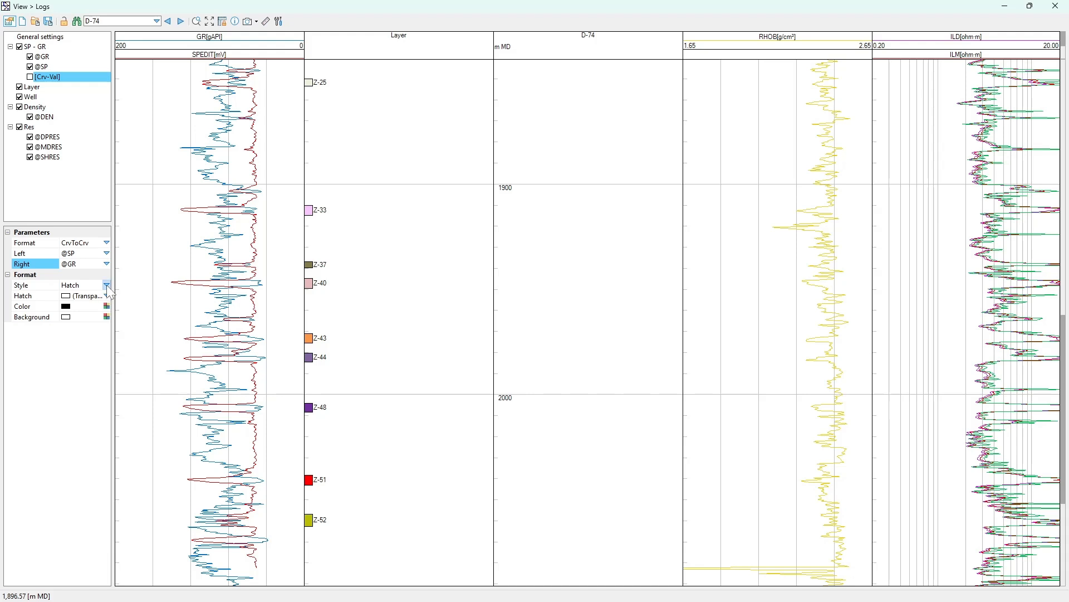
Step: Keep the SP - GR shading's style as Hatch and set its hatch pattern to Sandstone
click(106, 285)
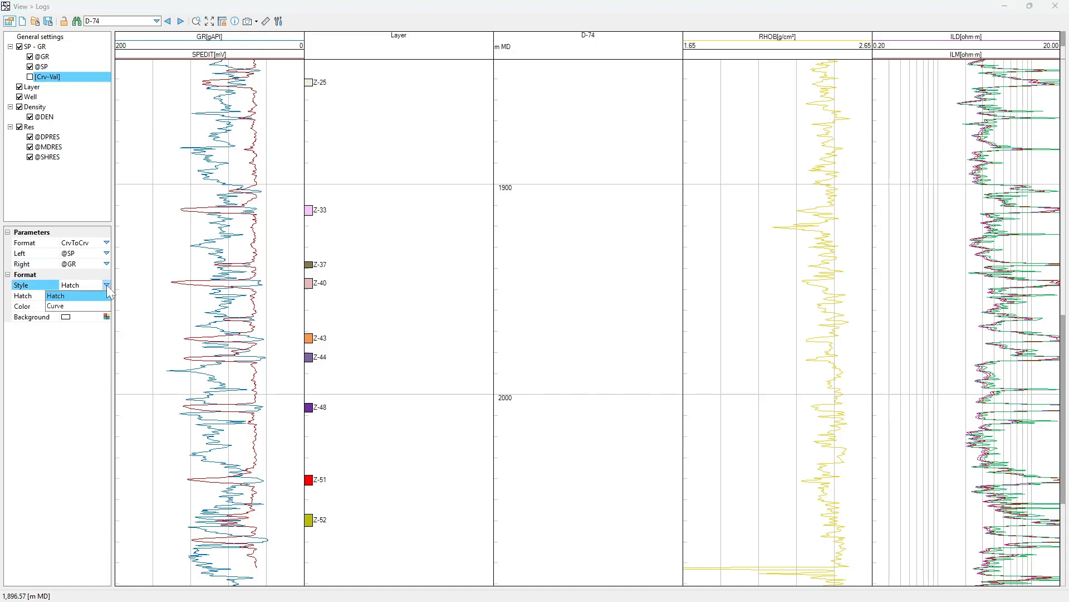
click(107, 285)
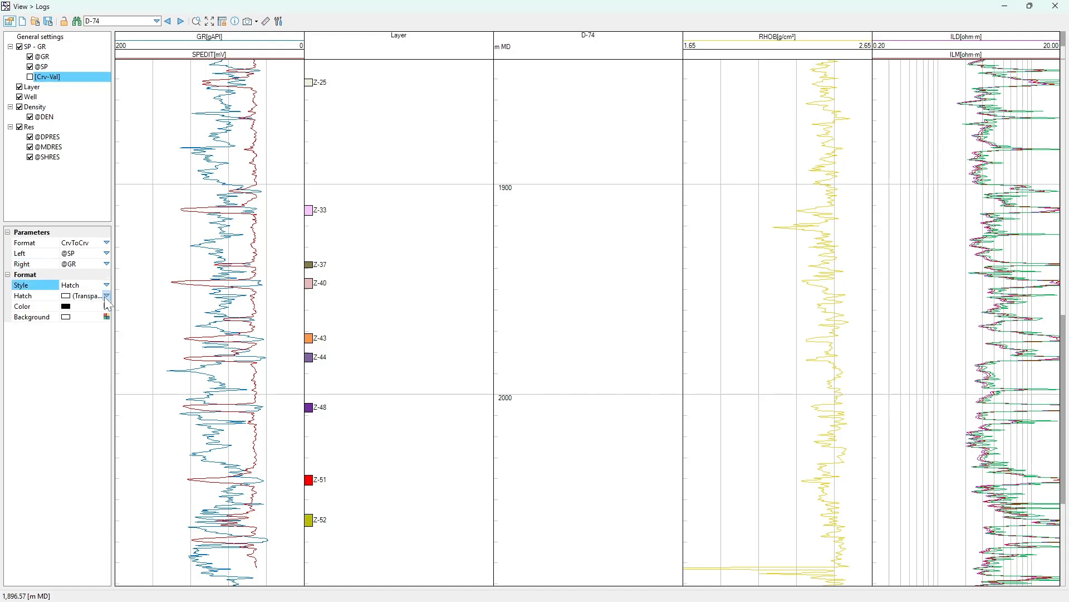
click(106, 297)
scroll(92, 316, down, 5)
scroll(93, 317, down, 2)
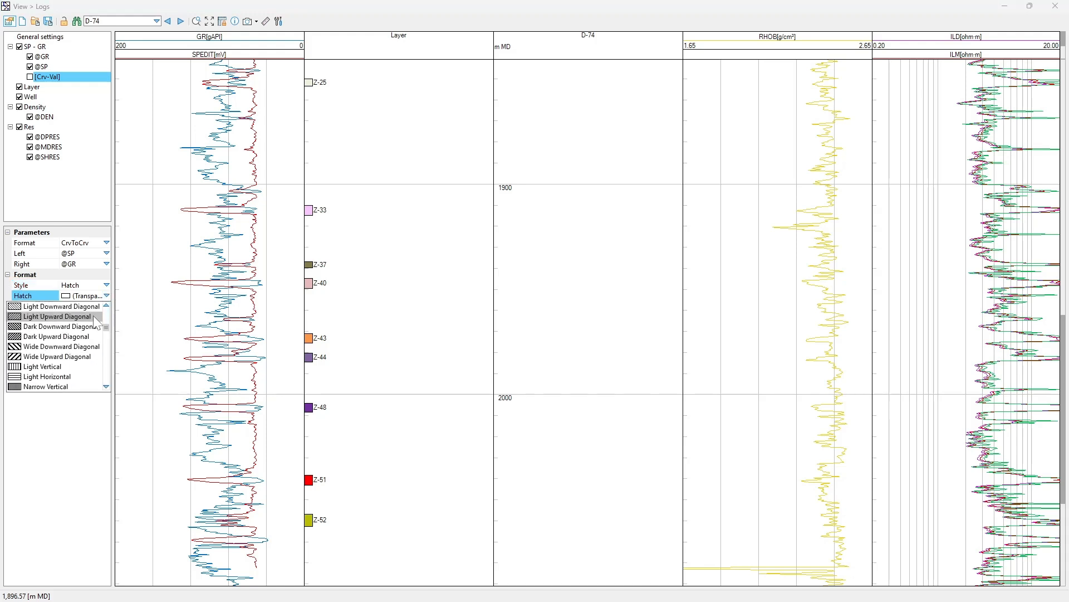
scroll(94, 320, down, 3)
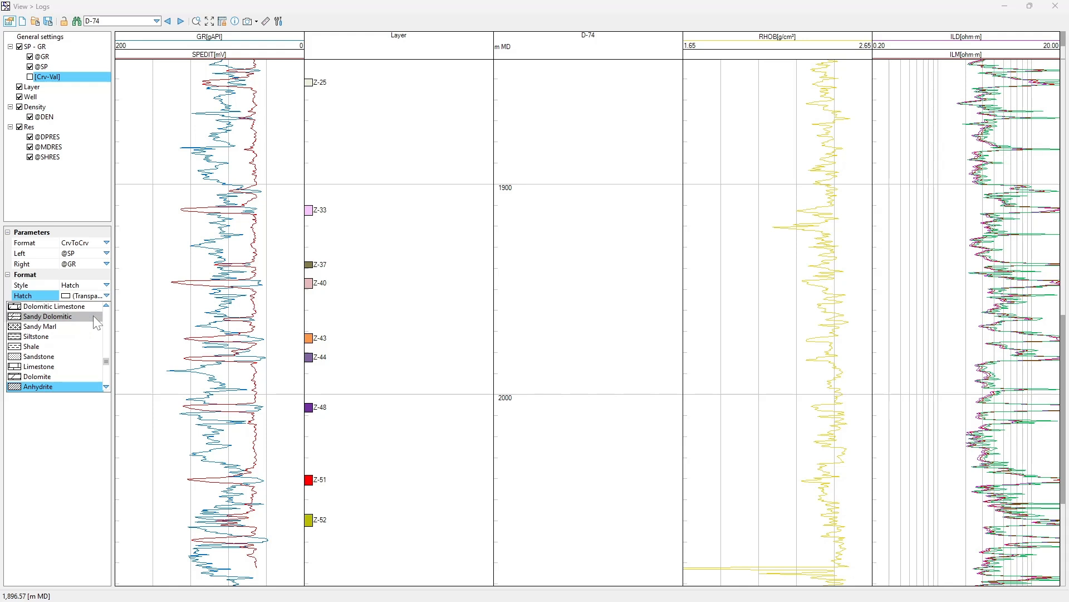
scroll(95, 321, down, 1)
scroll(93, 315, down, 5)
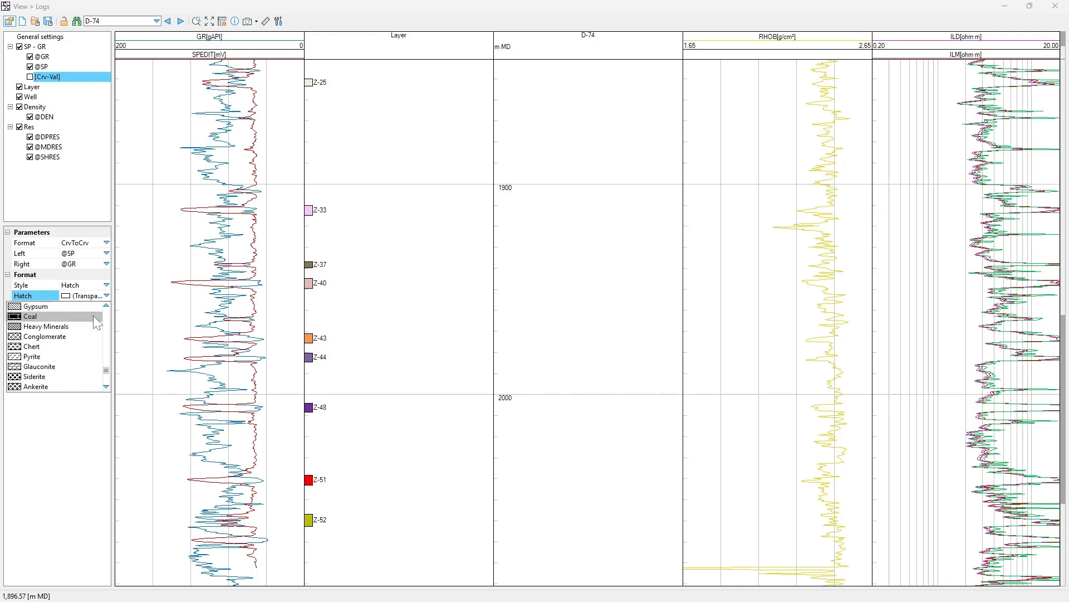
scroll(92, 316, up, 3)
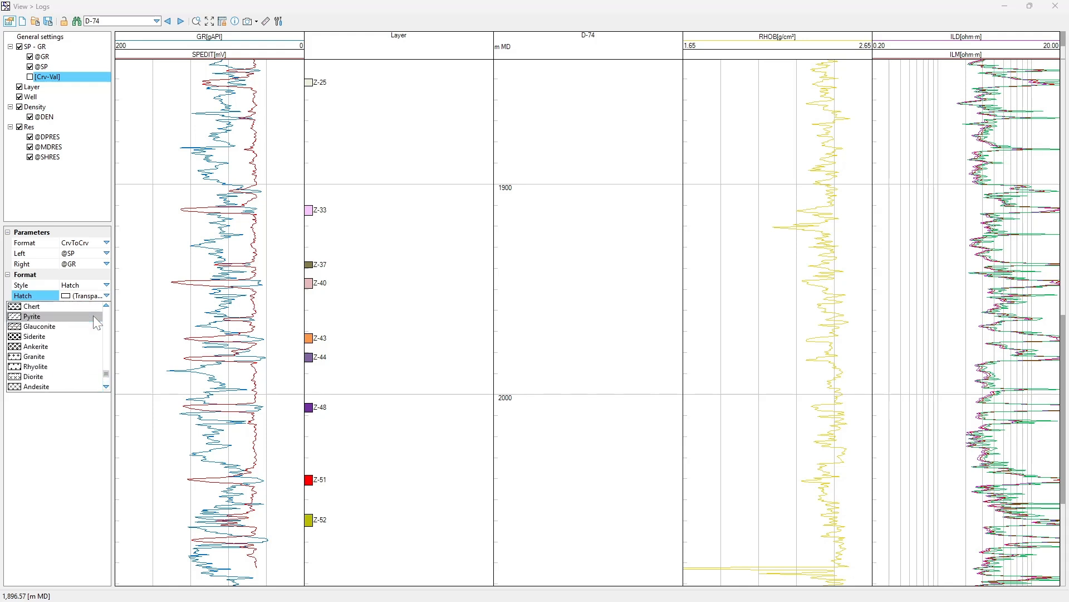
scroll(92, 315, up, 1)
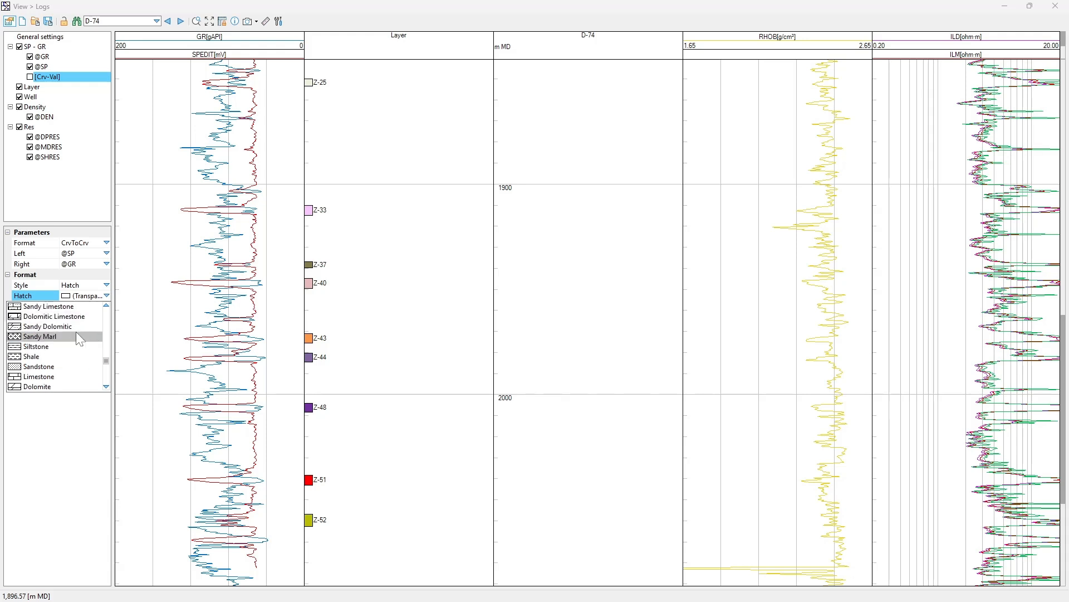
click(71, 367)
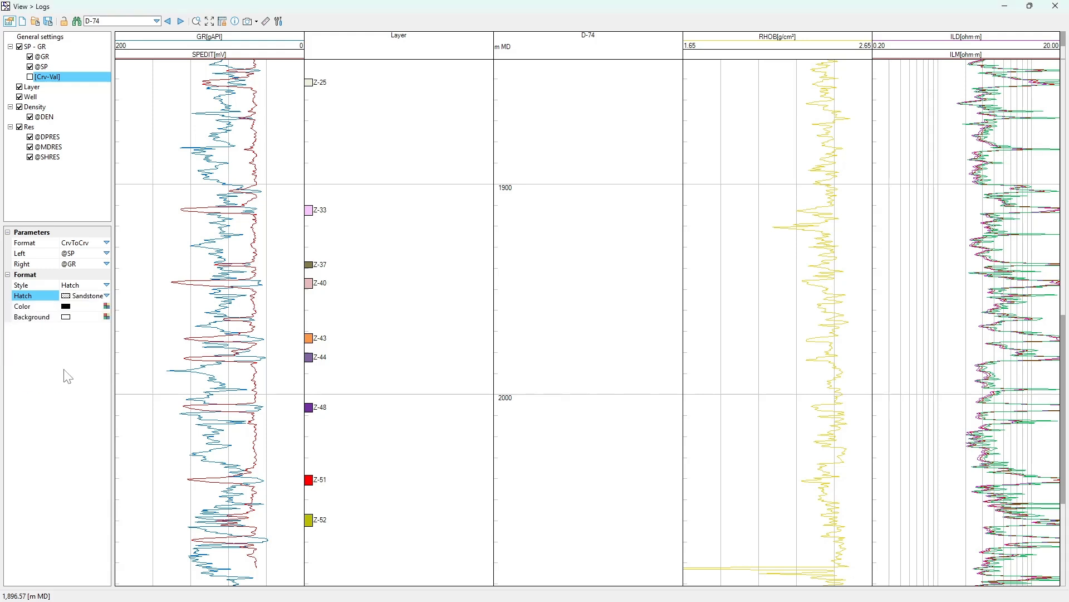
Step: Set the shading's hatch color to black with a yellow background and turn on its display in the SP - GR track
click(106, 305)
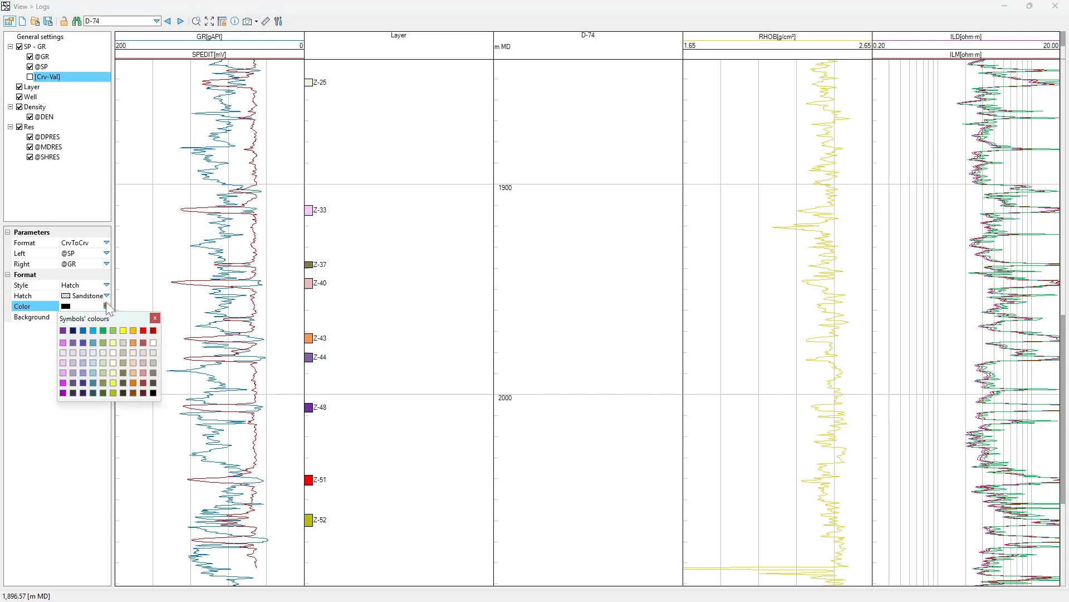
click(122, 333)
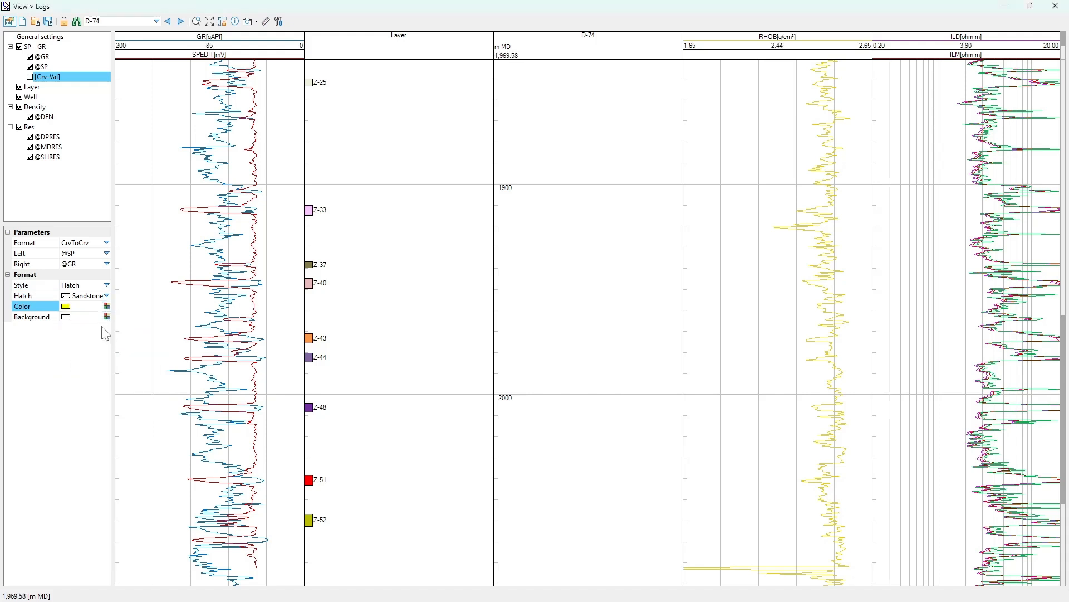
click(107, 305)
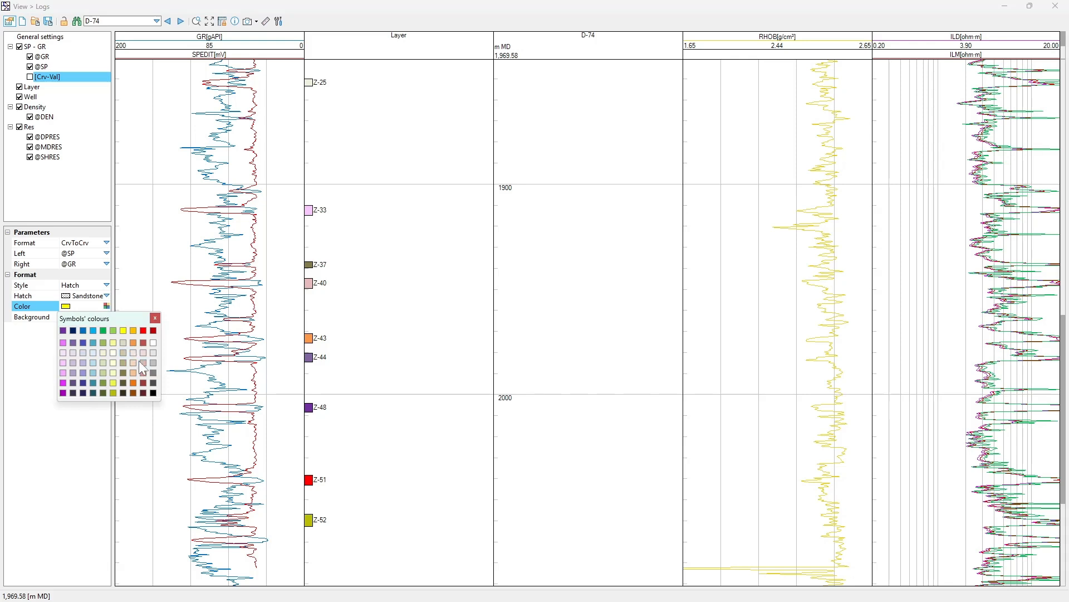
click(154, 393)
click(106, 316)
click(124, 342)
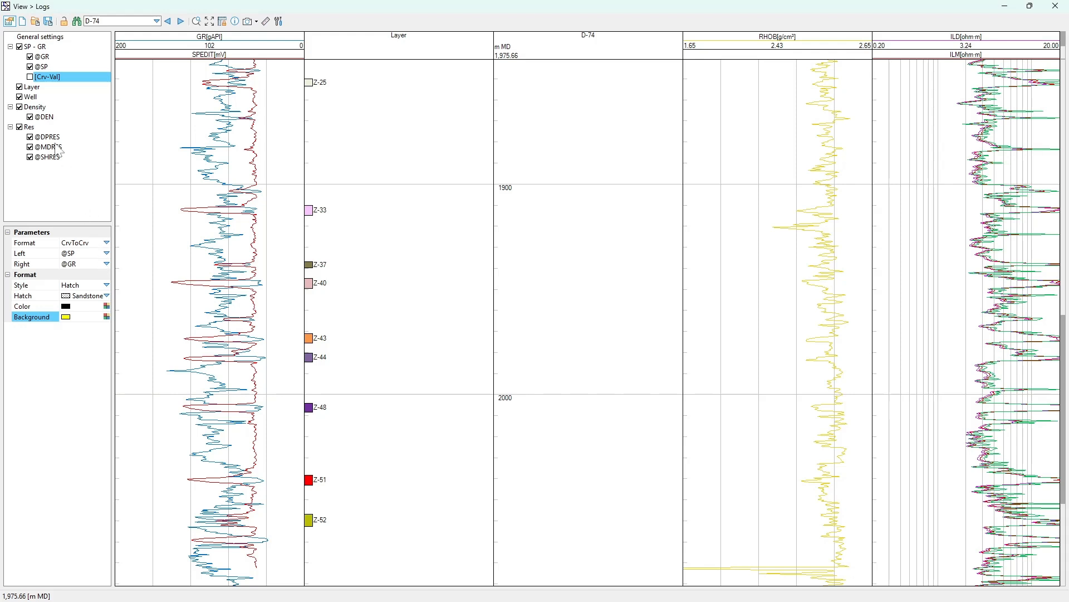
click(30, 77)
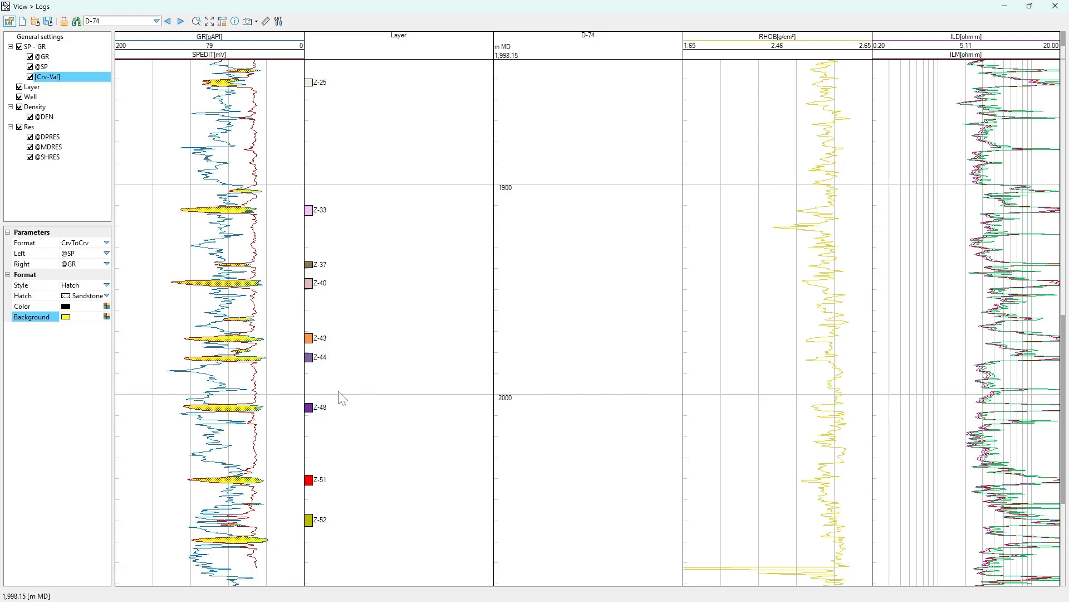
Step: Examine the shaded SP - GR intervals against the layers along well D-74 and review the shading's format options
scroll(347, 399, up, 3)
scroll(313, 295, down, 2)
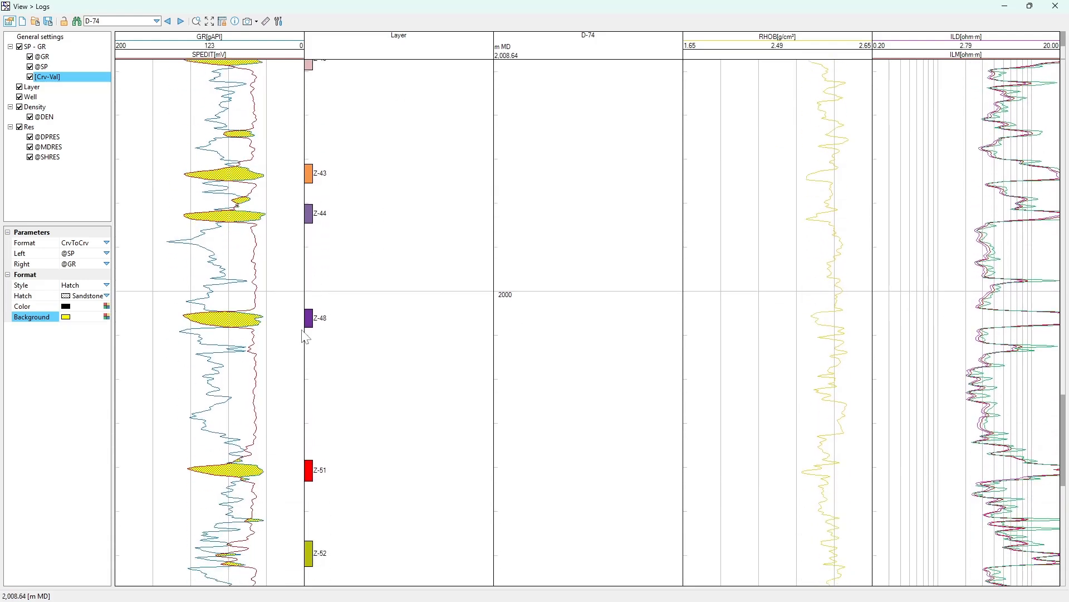
scroll(295, 316, up, 4)
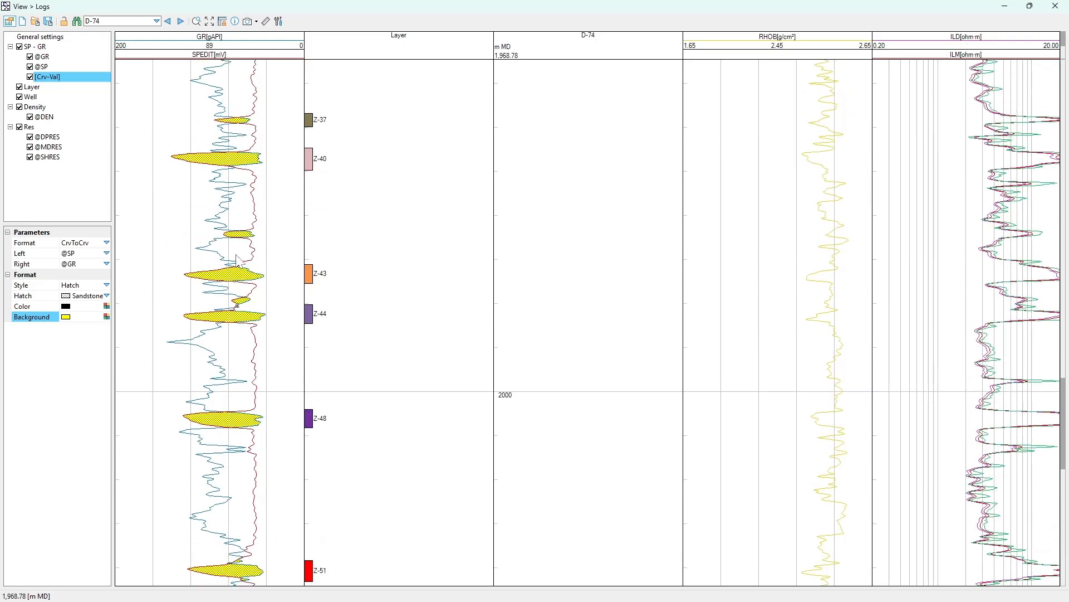
scroll(290, 239, up, 5)
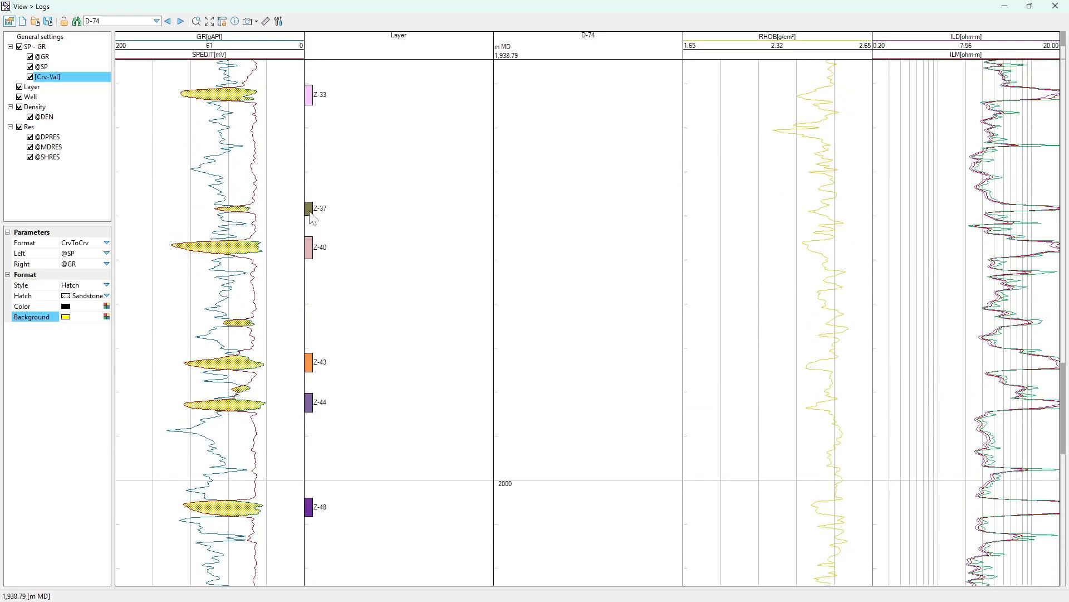
scroll(334, 205, up, 10)
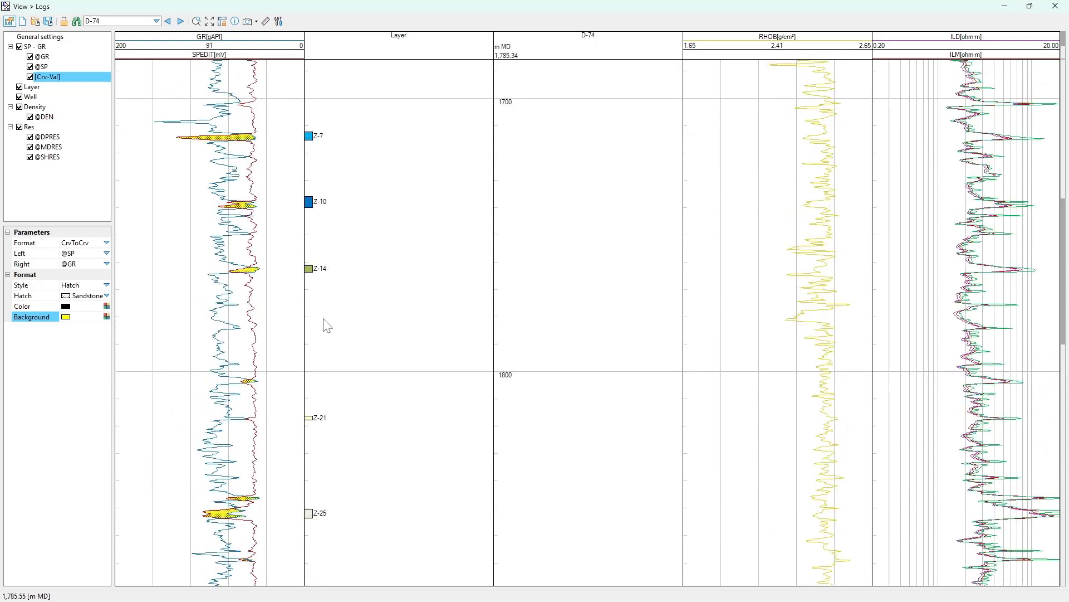
scroll(332, 270, up, 8)
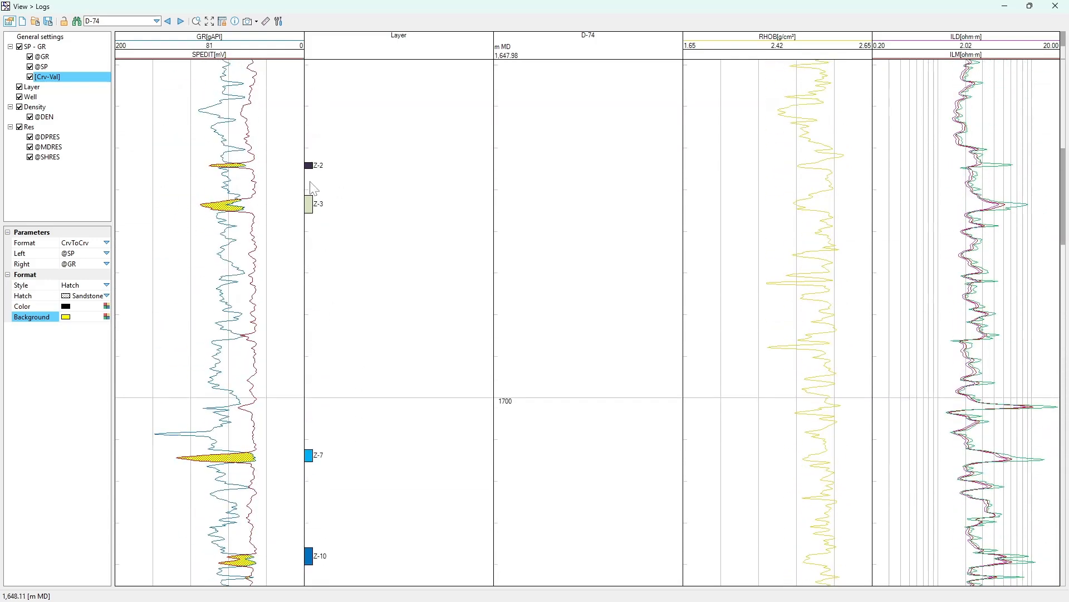
scroll(312, 195, up, 3)
scroll(299, 248, down, 10)
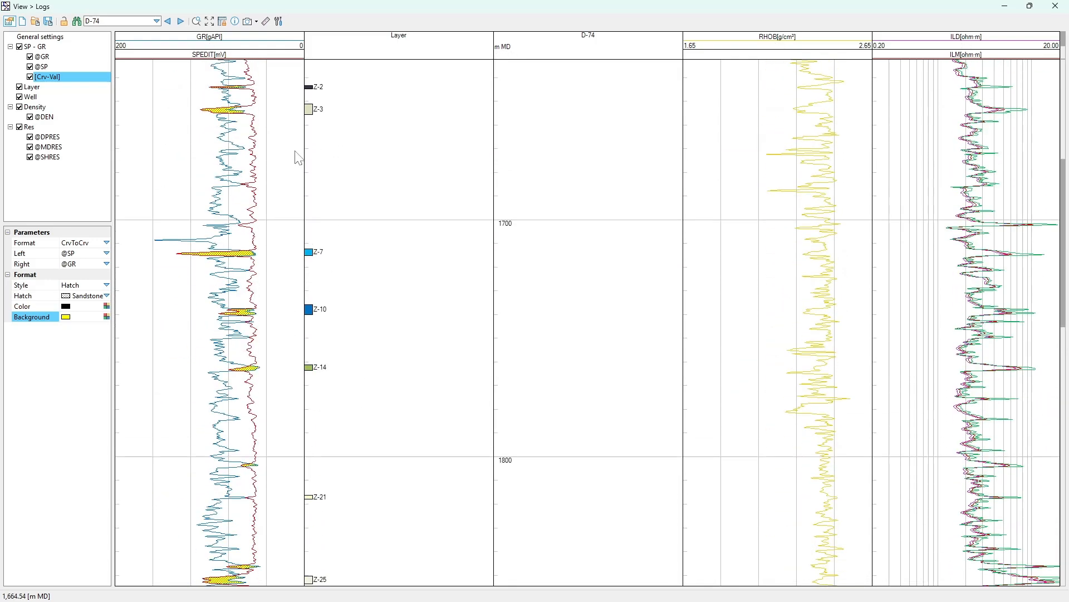
scroll(302, 192, down, 5)
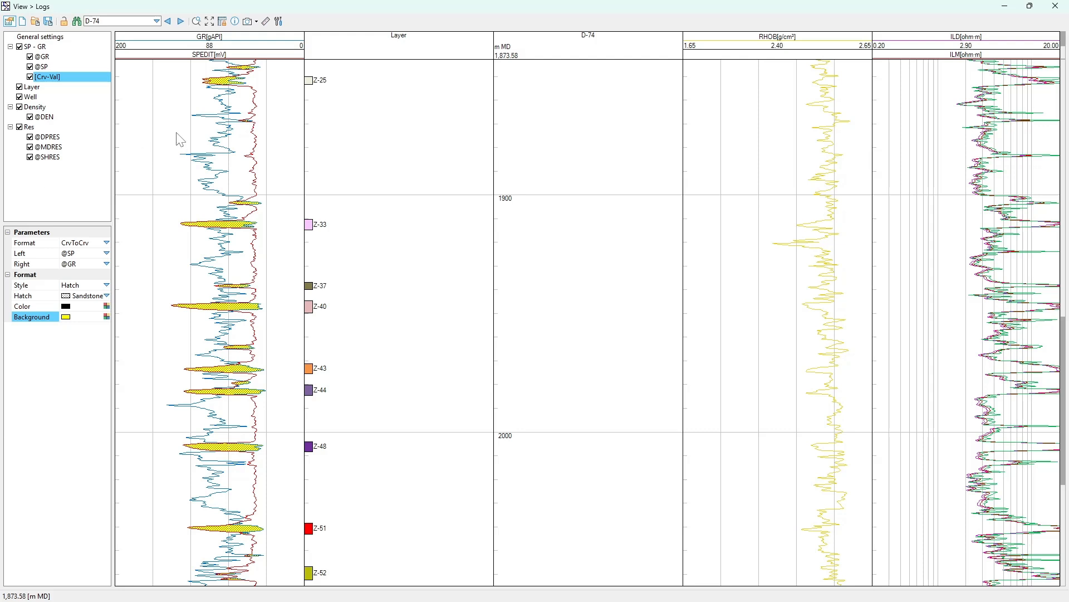
click(106, 243)
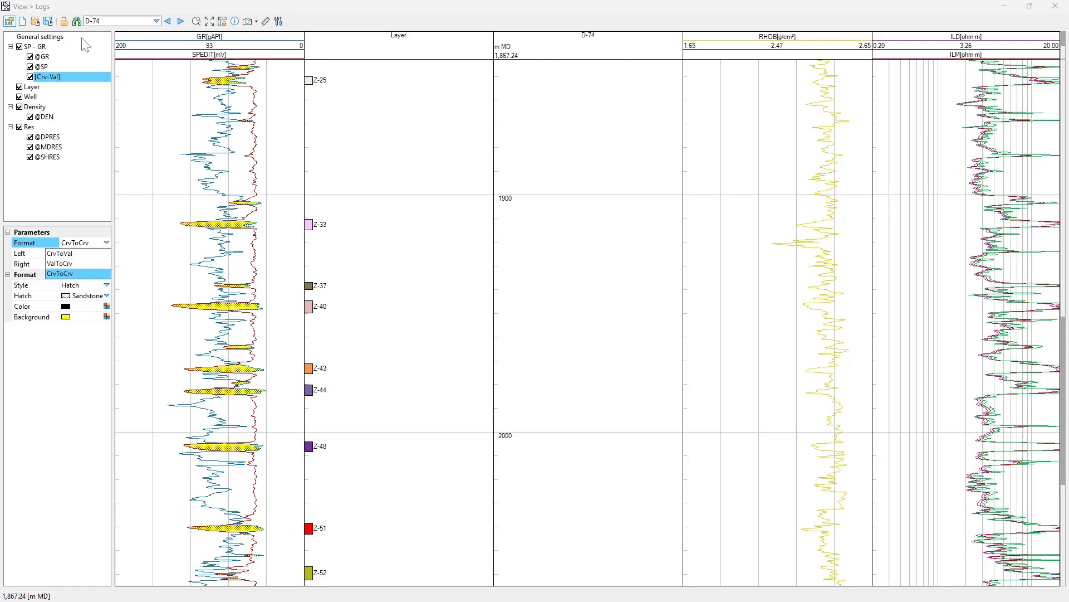
Step: Save the log view as a new template named SP-GR_Completed.LTpx in the Templates folder
click(52, 24)
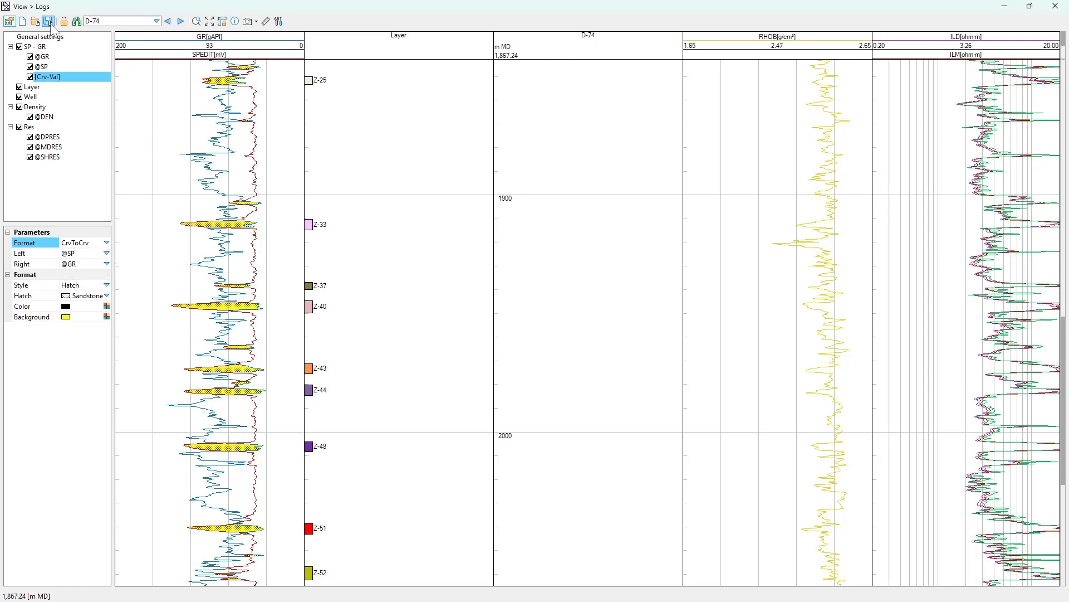
click(49, 22)
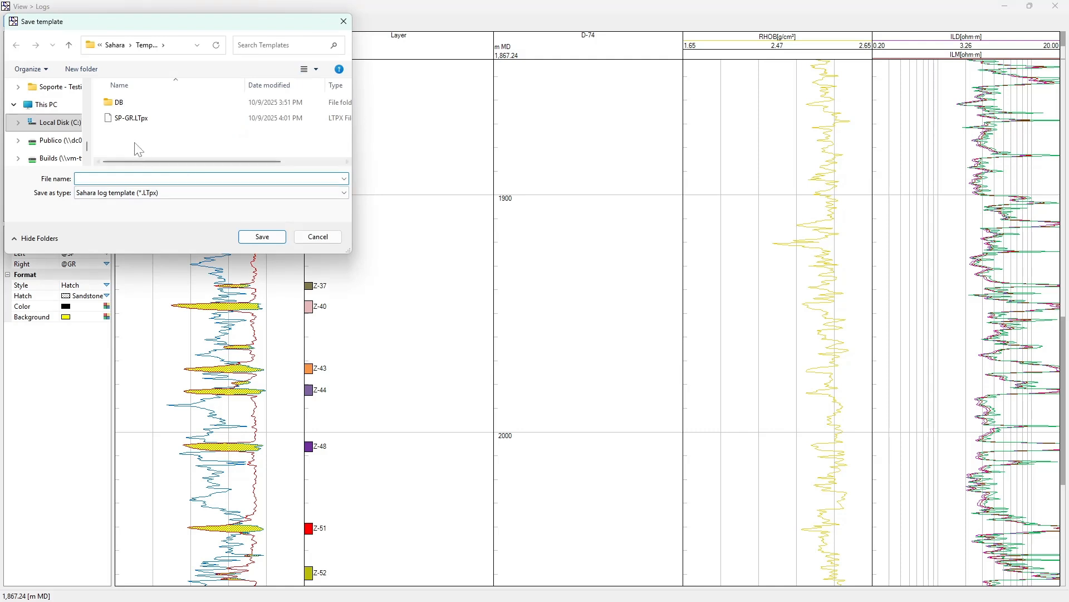
click(131, 118)
click(92, 178)
text(_Completed.LTpx)
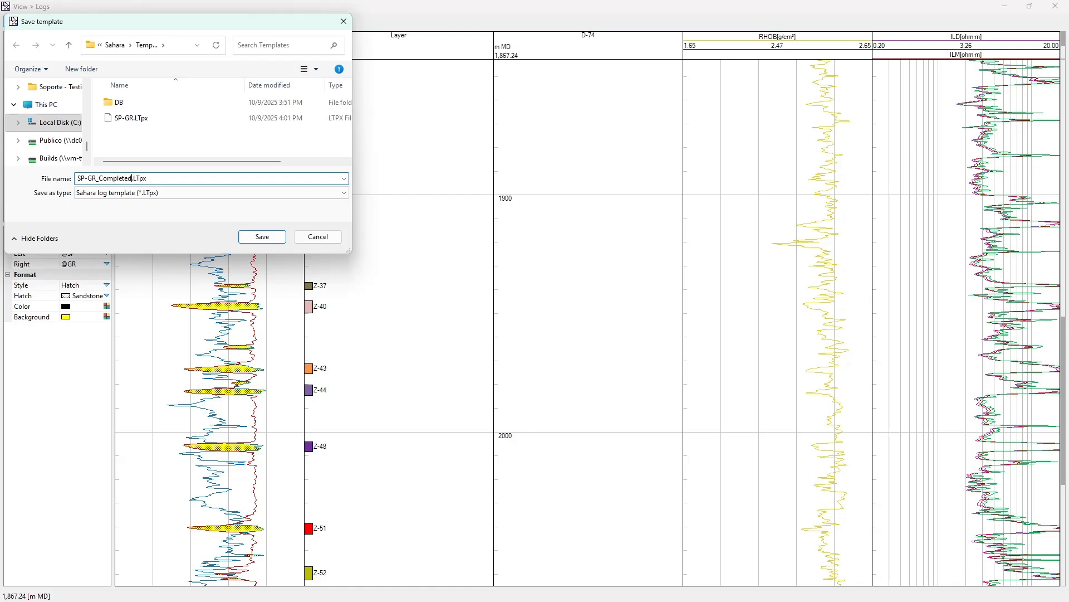
click(262, 237)
scroll(316, 227, down, 2)
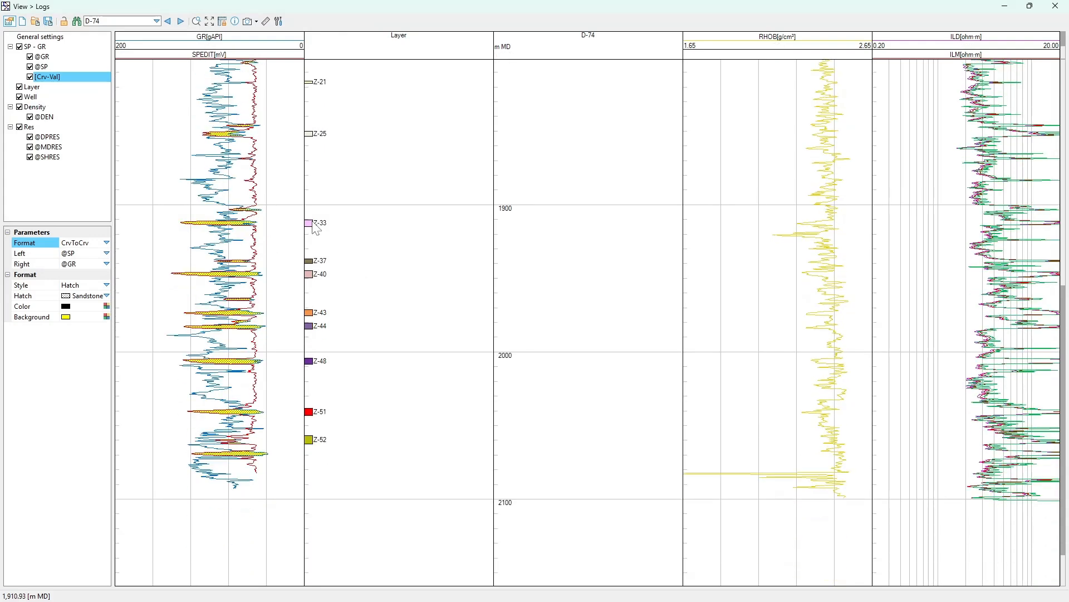
scroll(316, 227, up, 3)
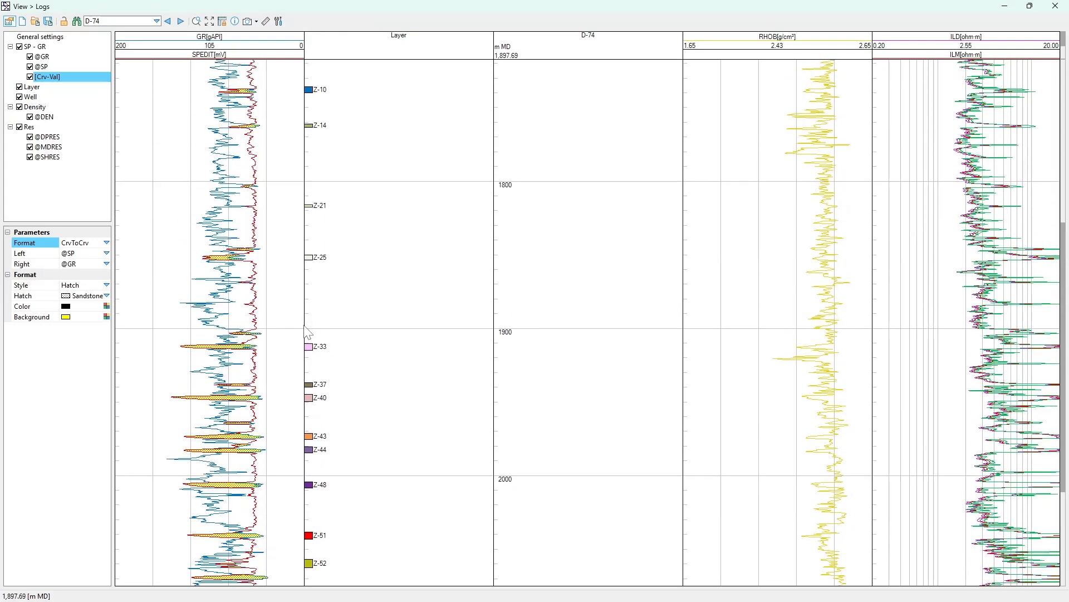